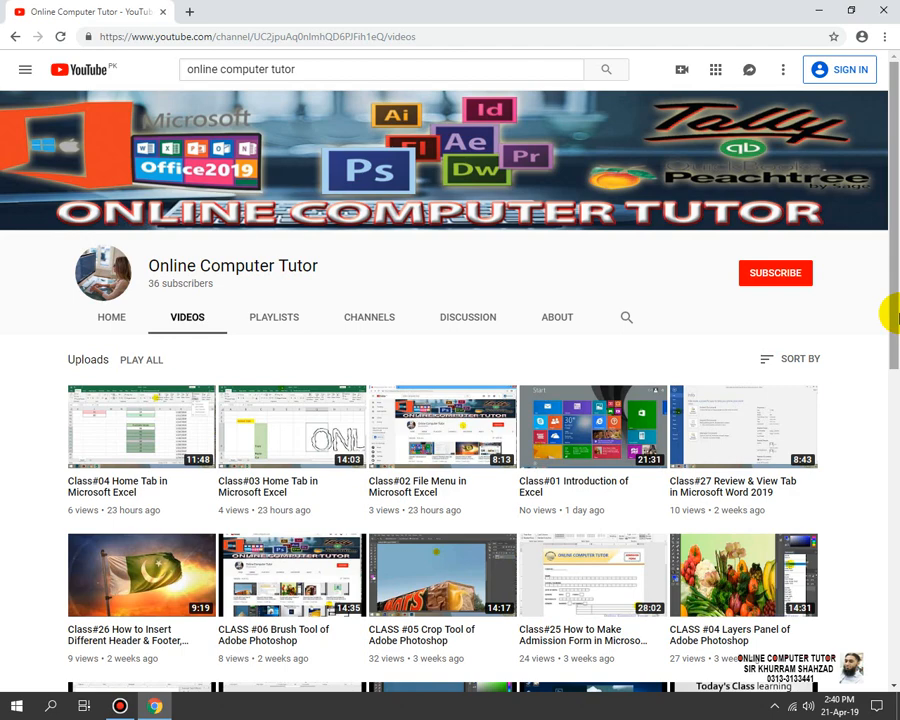
Step: Switch to Excel with a new blank workbook and zoom the sheet to 172%
left_click(818, 10)
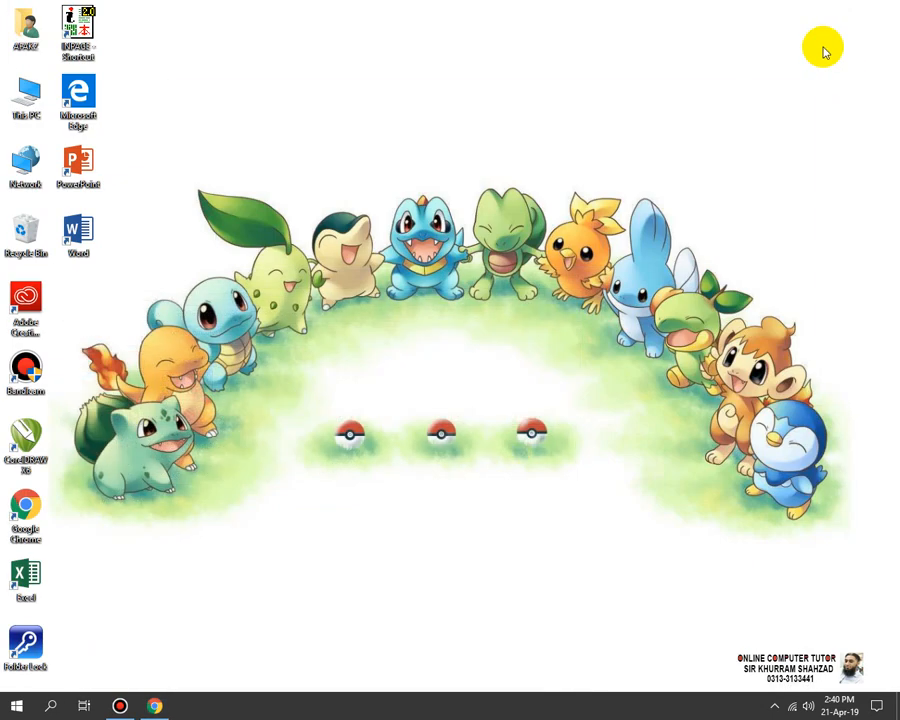
double_click(28, 585)
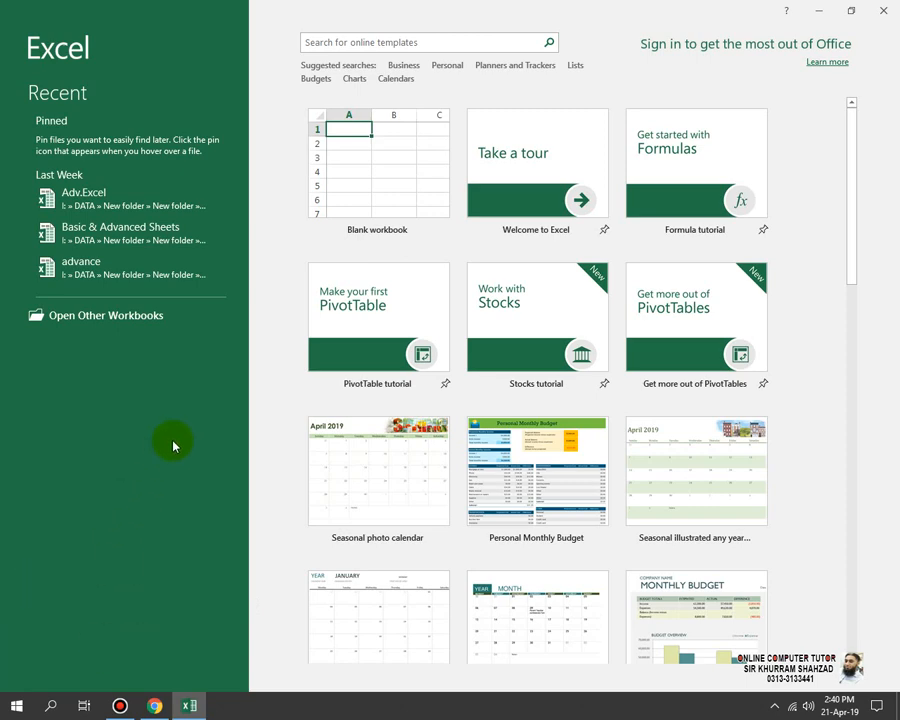
left_click(377, 189)
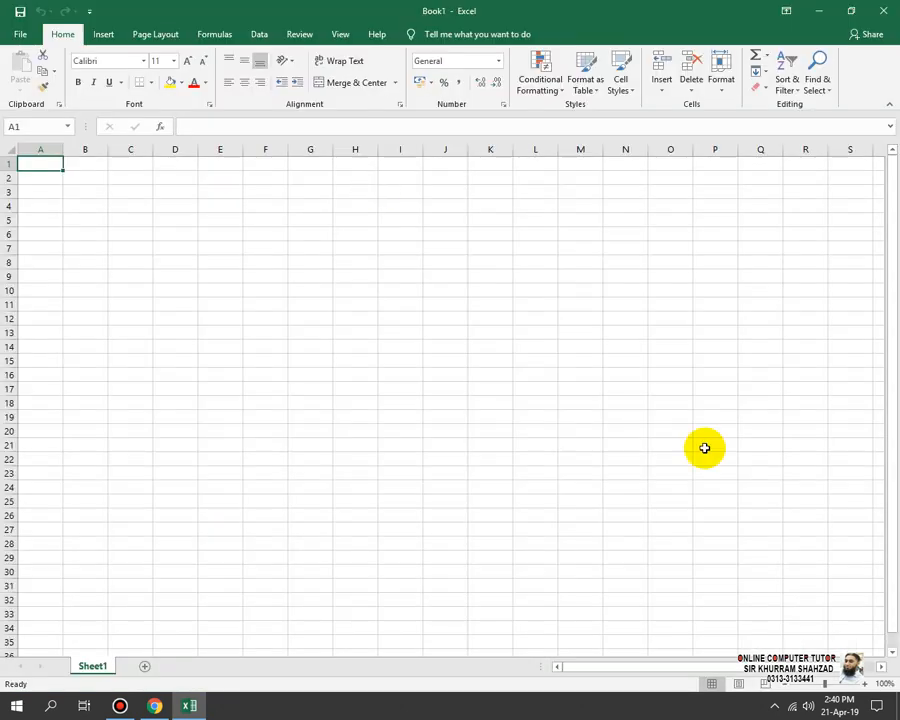
left_click(834, 683)
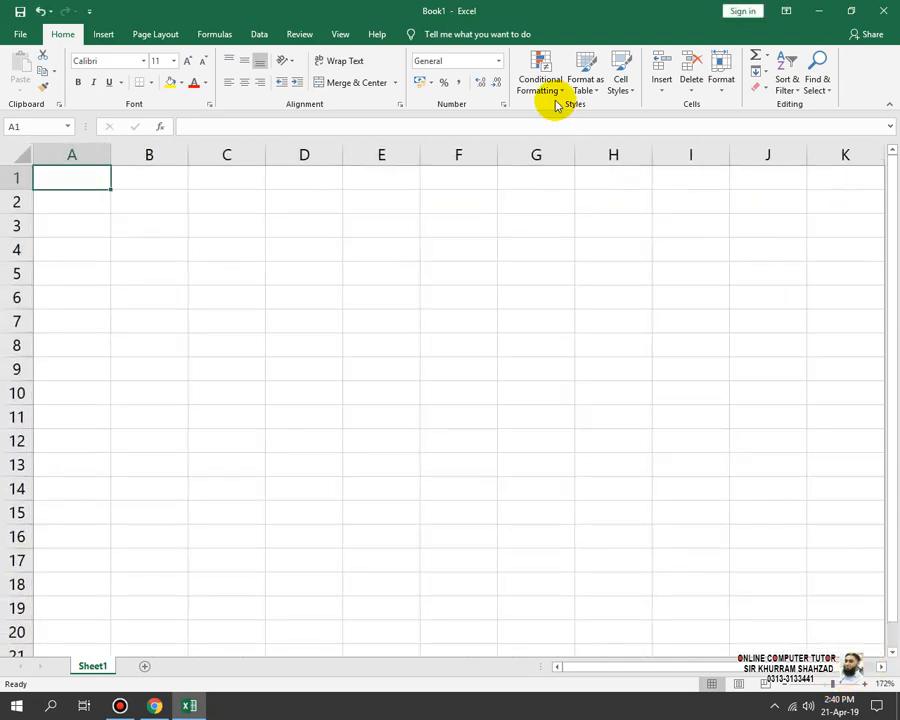
Step: Enter the heading "Top / Bottom Tools" in cell C3
left_click(557, 88)
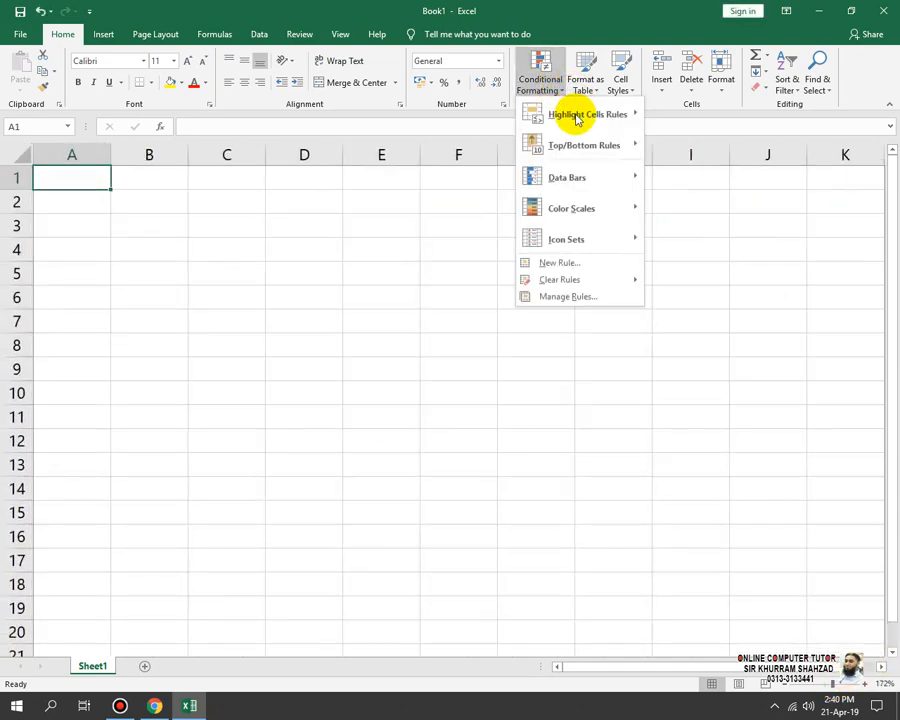
mouse_move(576, 120)
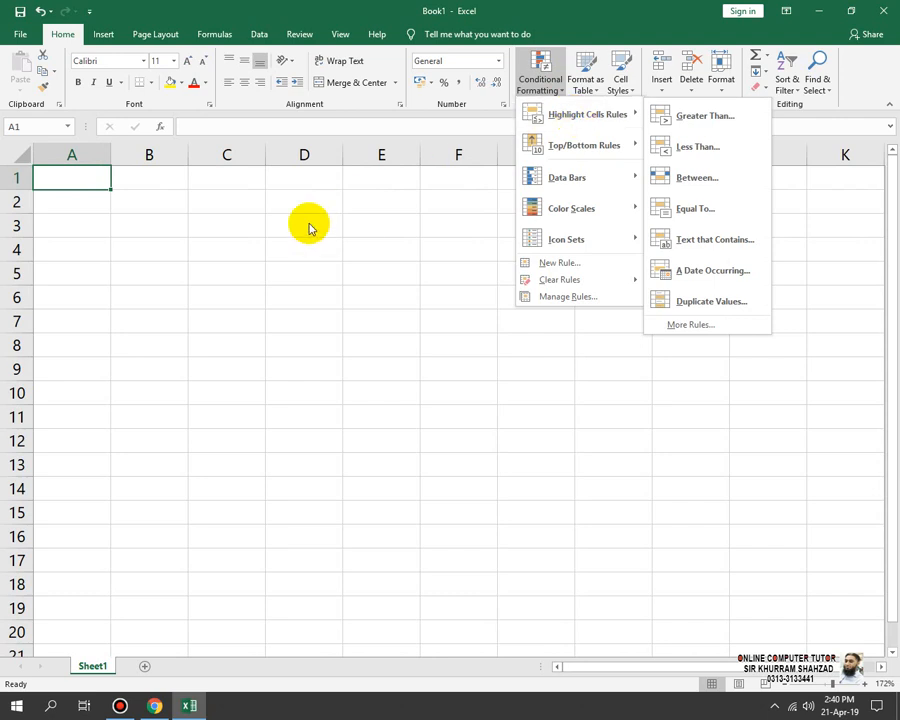
left_click(185, 220)
left_click(202, 228)
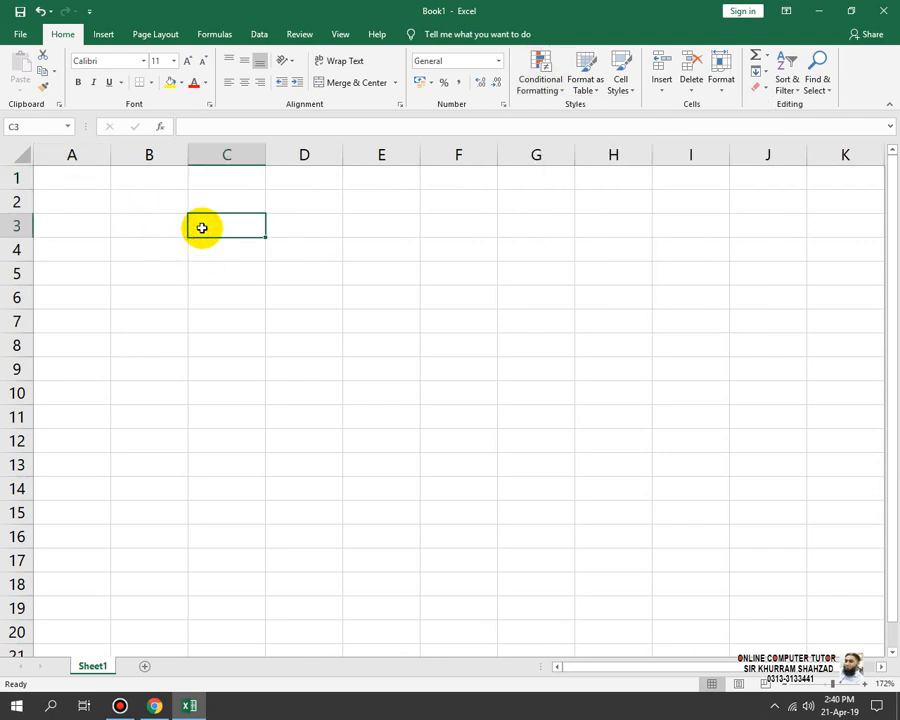
type("Top B")
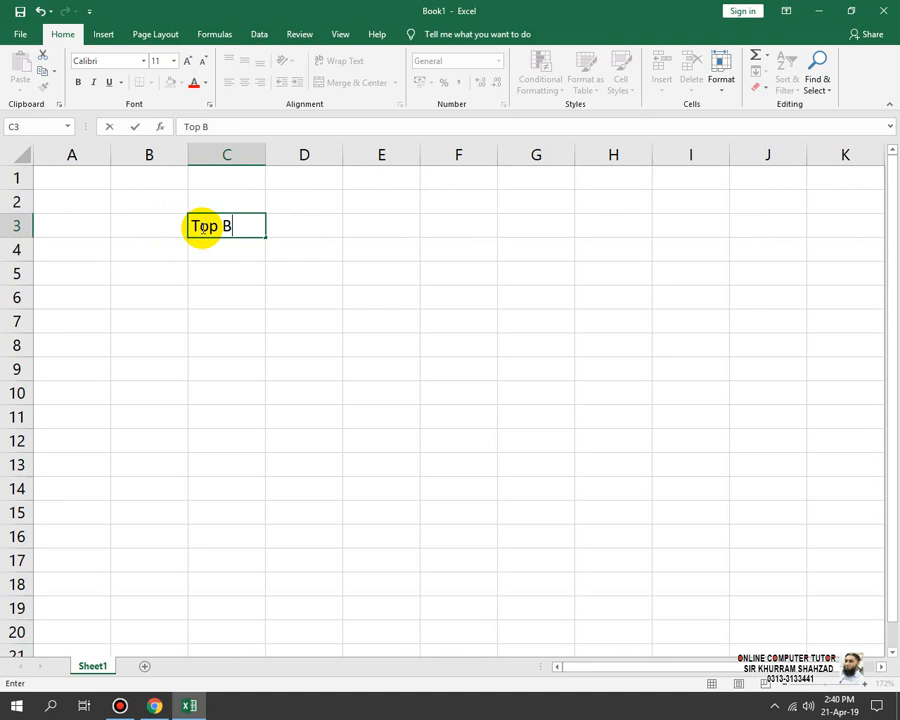
key("BackSpace")
type("/ Bottom")
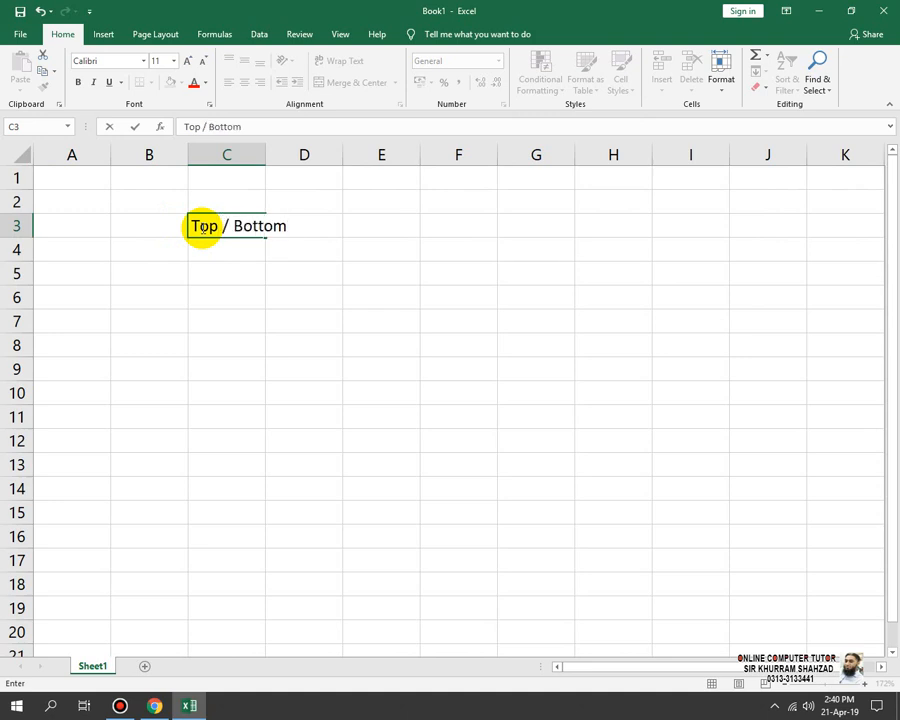
type(" Tools")
key("Return")
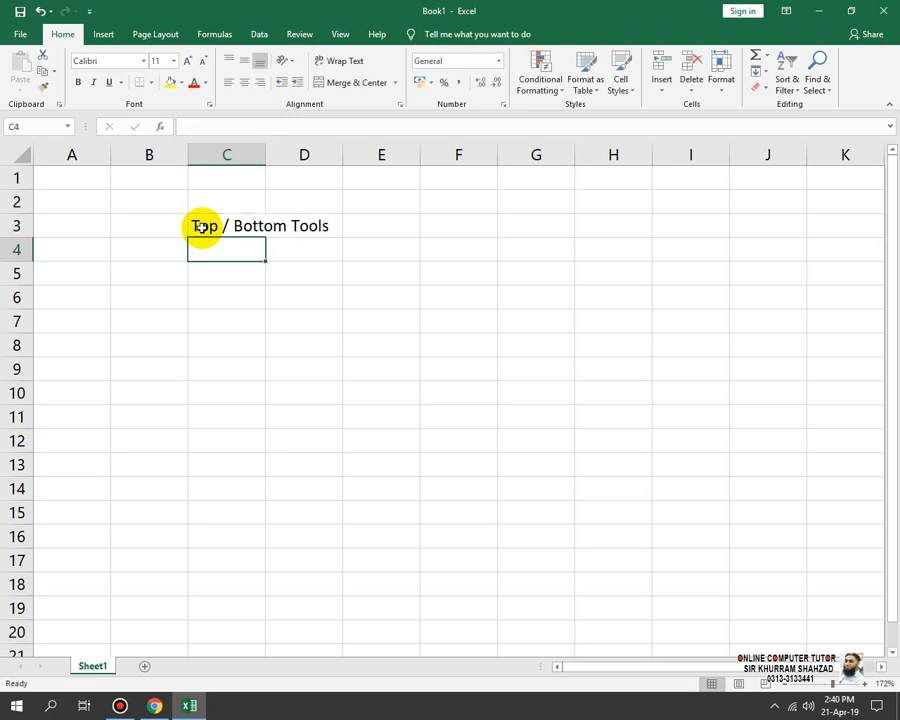
Step: Enter "Top 10 Items" in cell C5 and "Top 10%" in cell C6
key("Return")
left_click(538, 90)
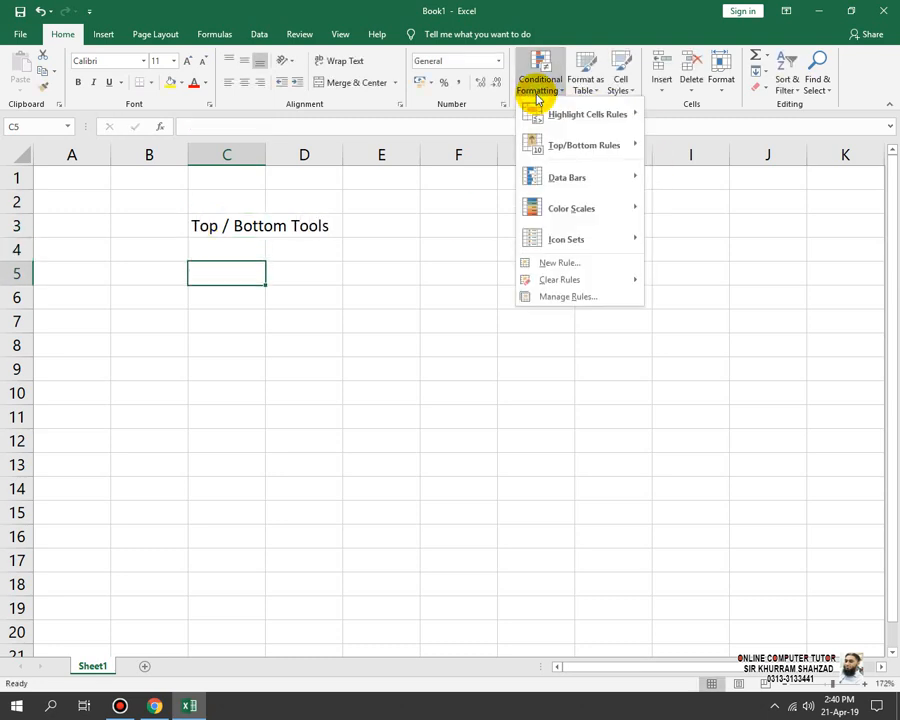
mouse_move(552, 152)
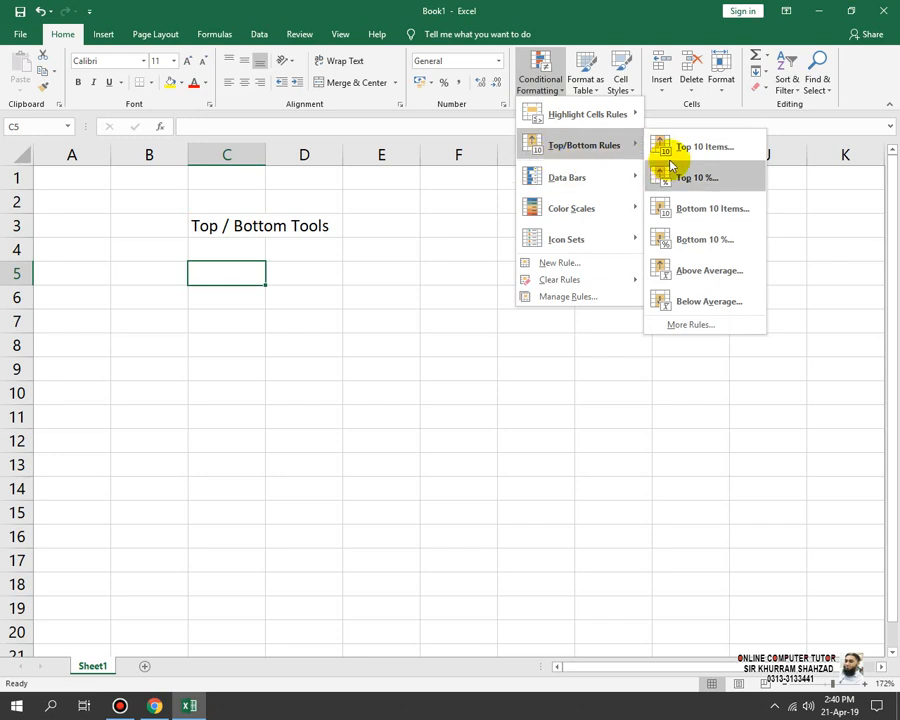
left_click(225, 292)
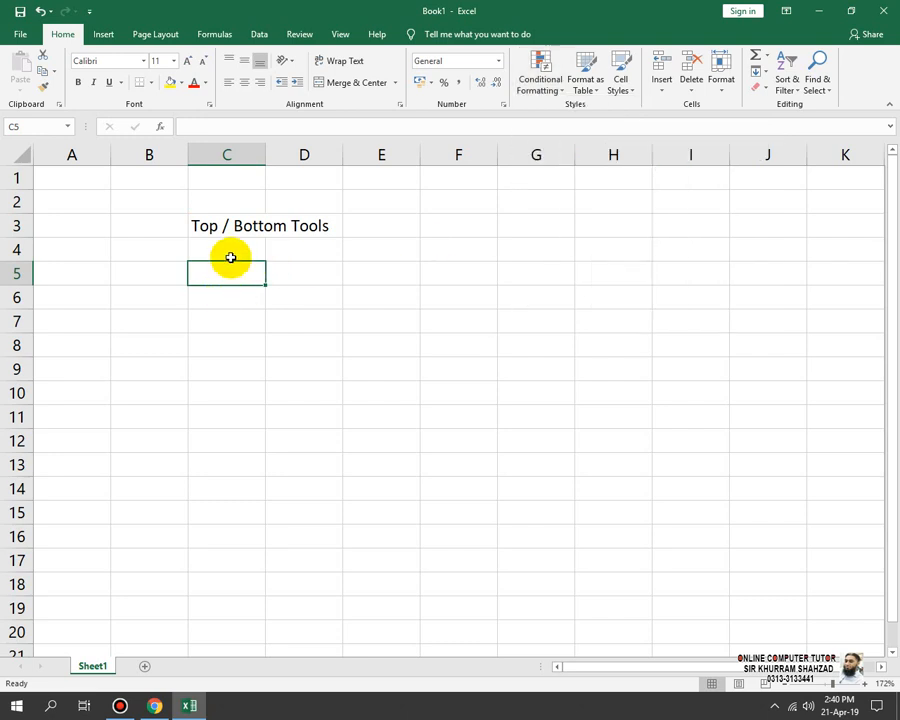
type("Top")
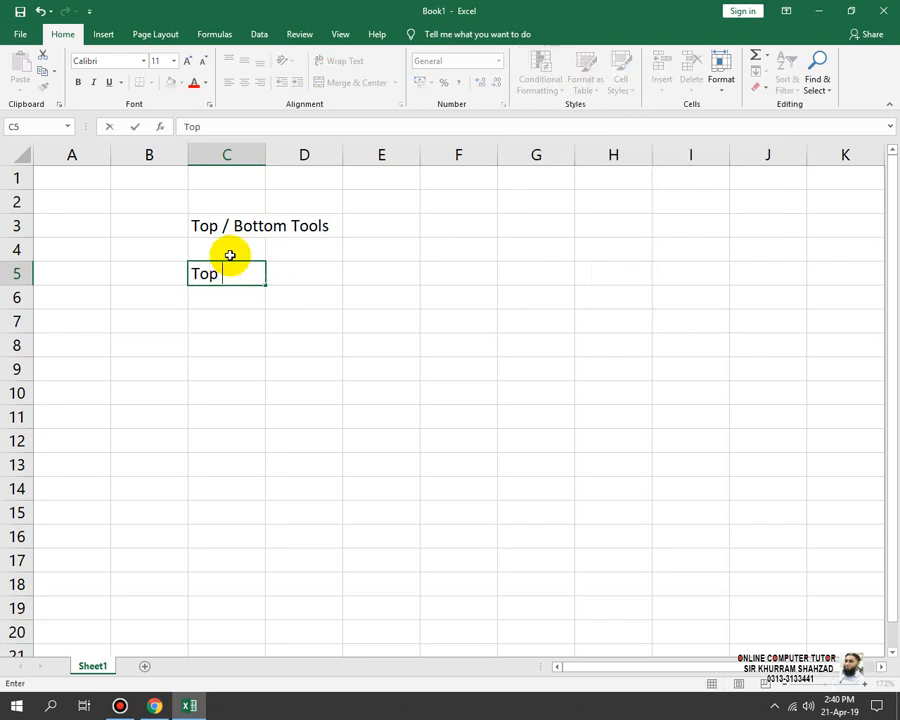
type(" 10 Ite")
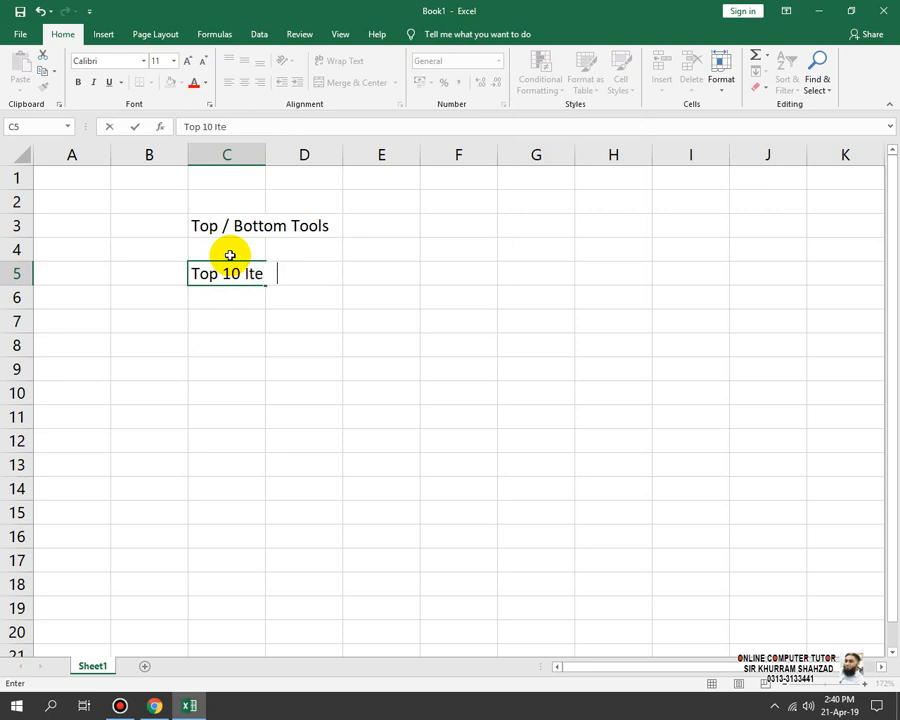
type("ms")
key("Return")
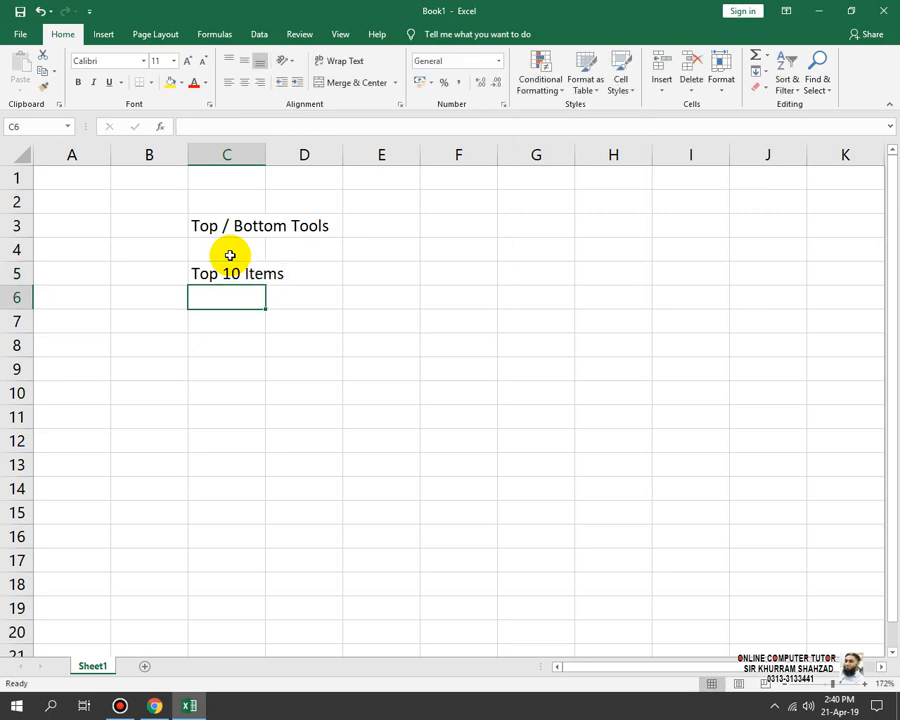
type("Top ")
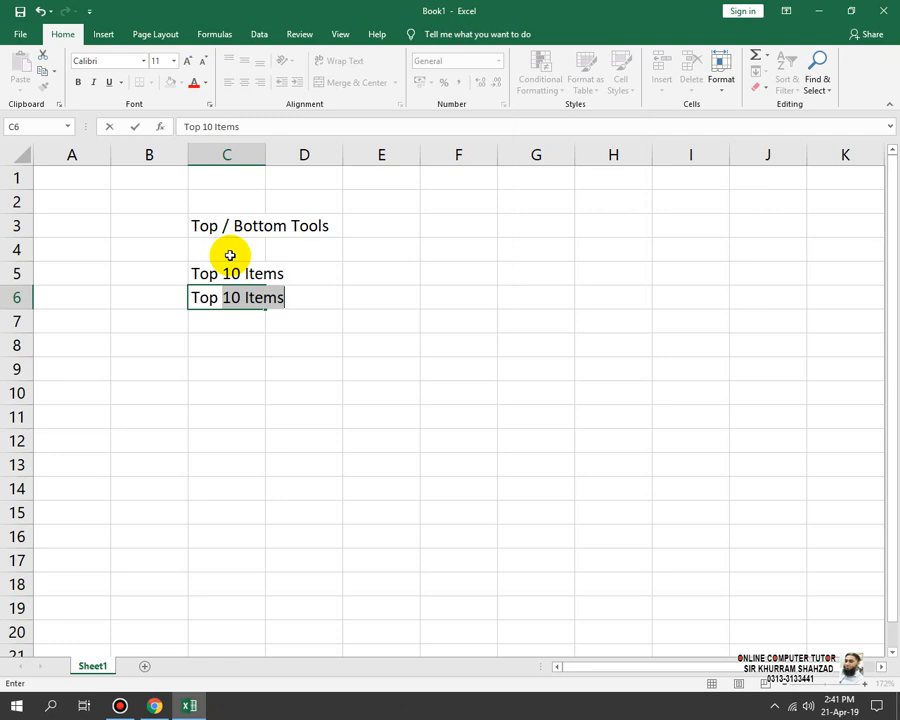
type("10 %")
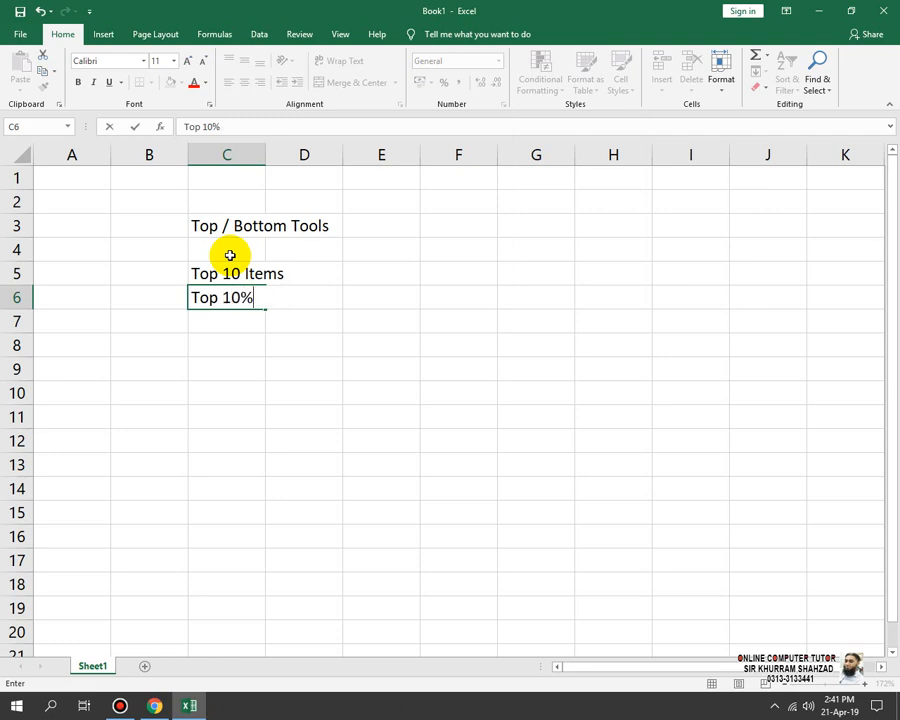
key("Return")
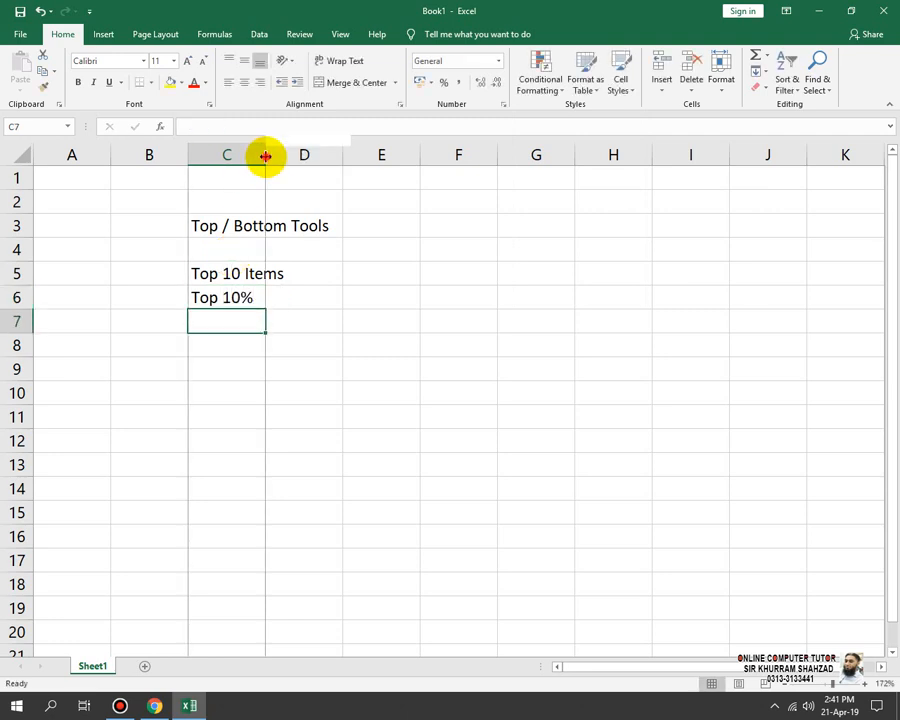
Step: Fit column C to its contents and centre the text in C3:C6 horizontally and vertically
double_click(268, 155)
left_click_drag(245, 237, 261, 290)
left_click(243, 85)
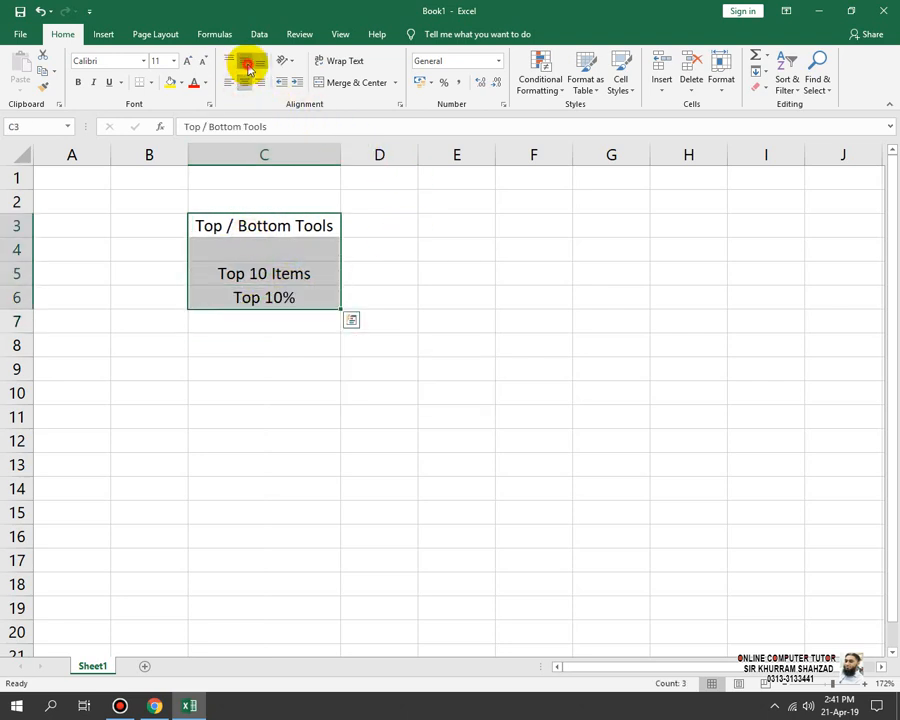
Step: Format the heading in C3 with a yellow fill, bold and underline
left_click(268, 216)
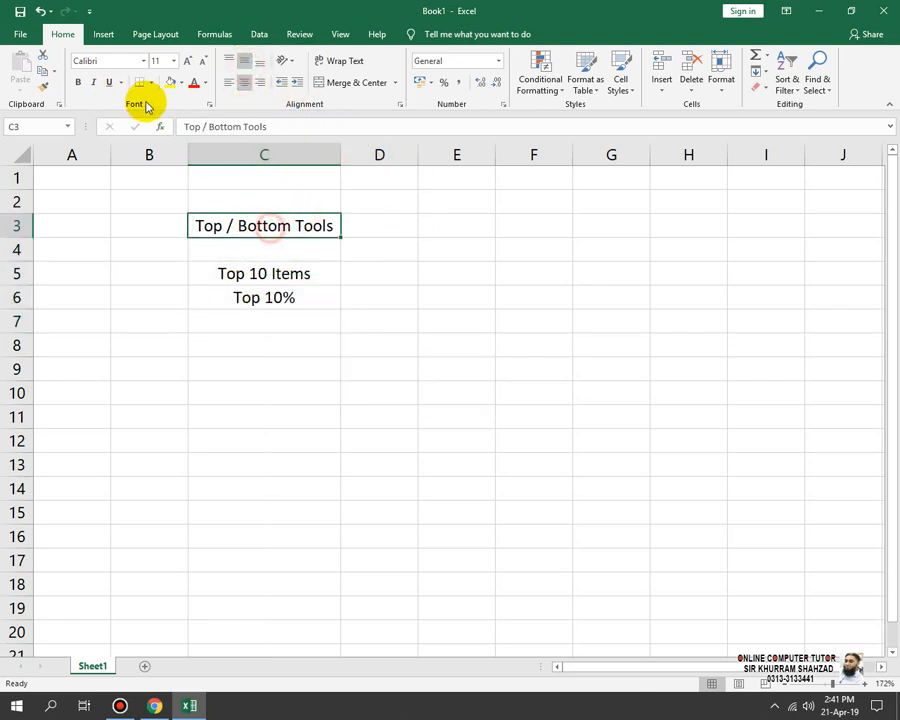
left_click(171, 82)
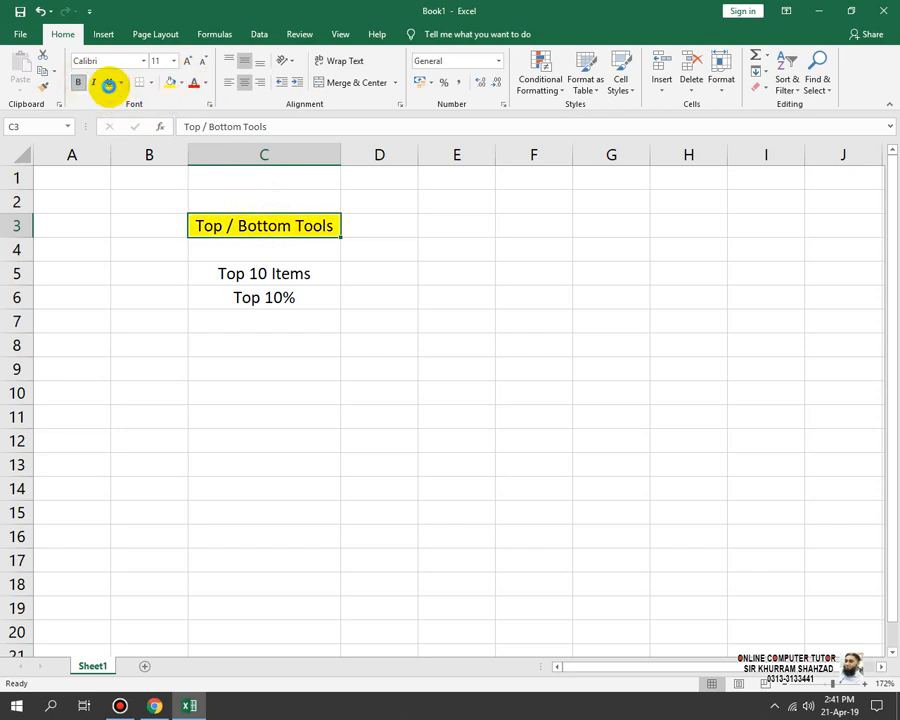
key("ctrl+b")
left_click(113, 84)
Step: Start a number list in column F with 5, 2015 and 10 in cells F5 to F7
left_click(290, 283)
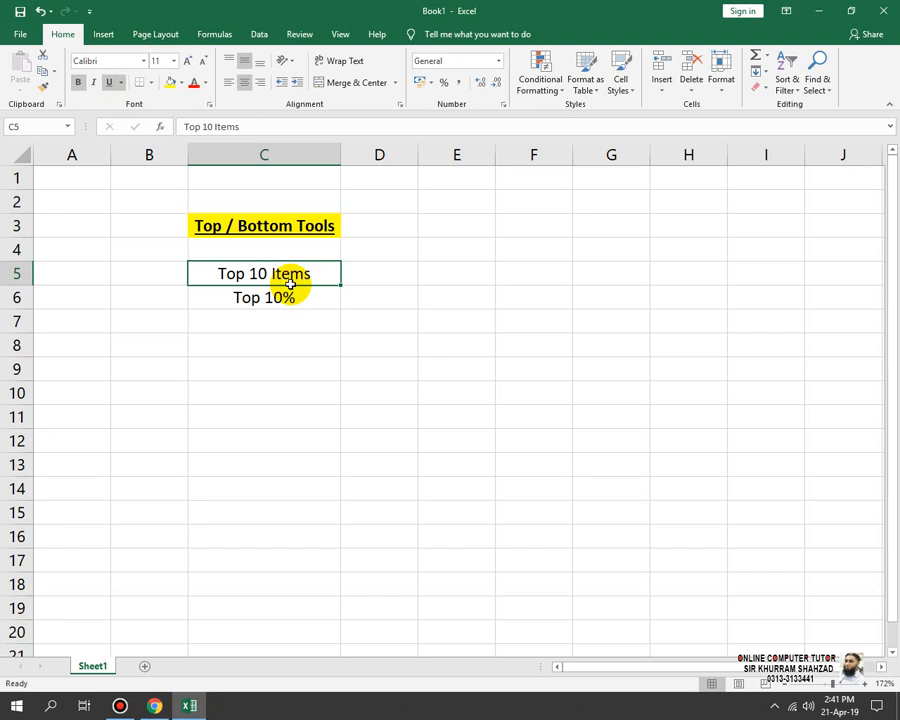
left_click(516, 273)
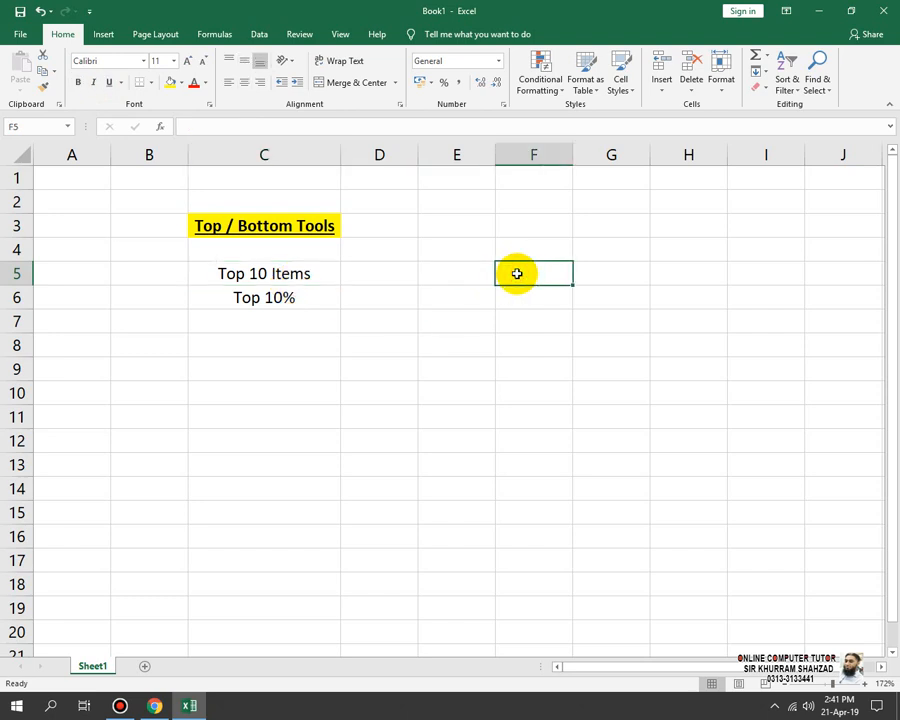
type("5")
key("Return")
type("20")
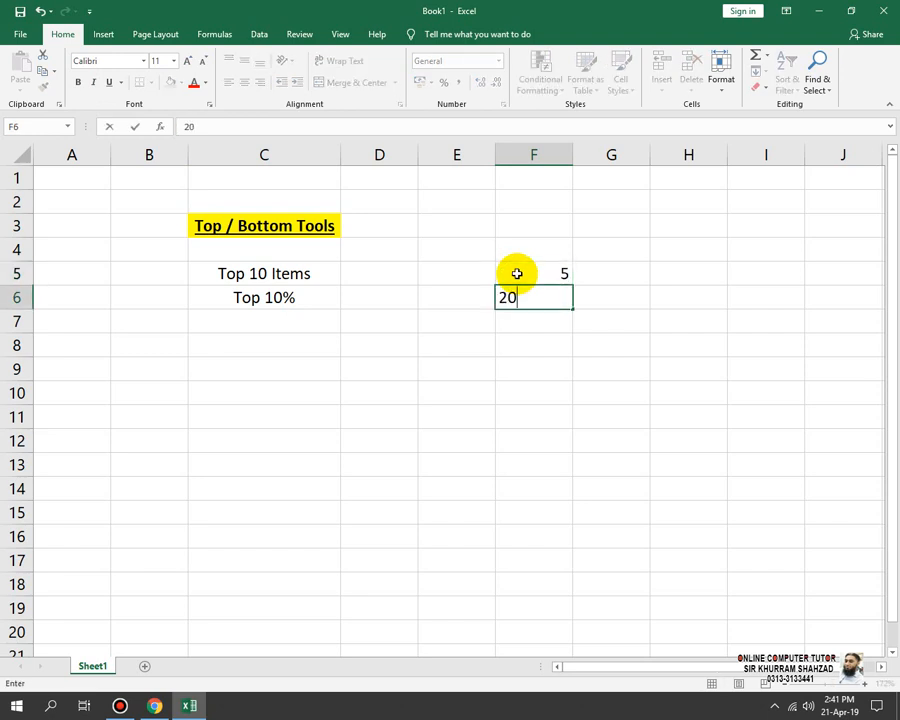
type("15")
key("Return")
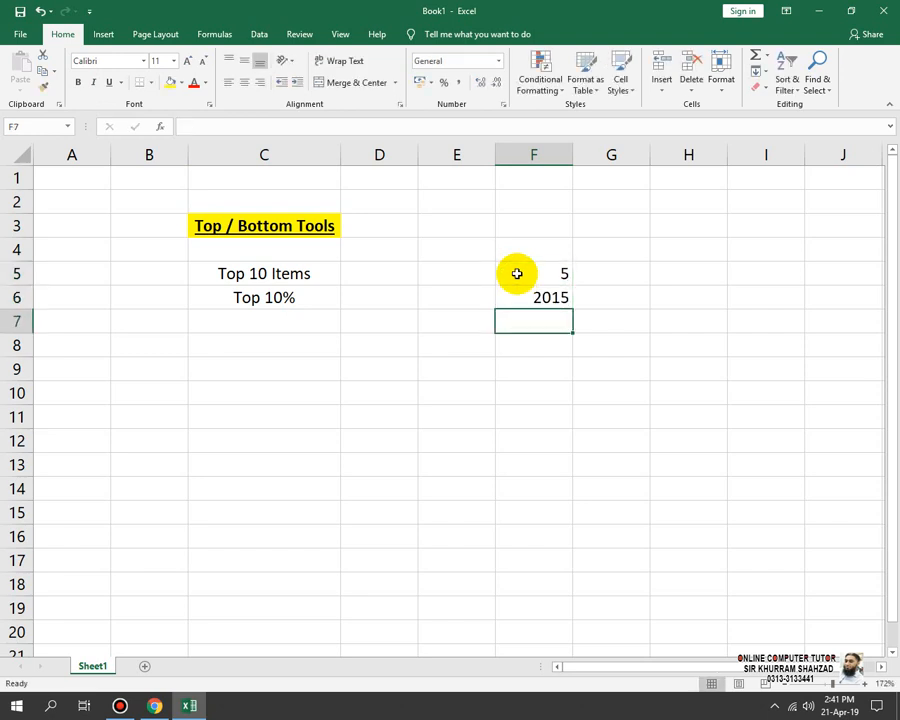
type("10")
key("Return")
Step: Change the value in F6 to 20 and the value in F7 to 22
key("Up")
key("Up")
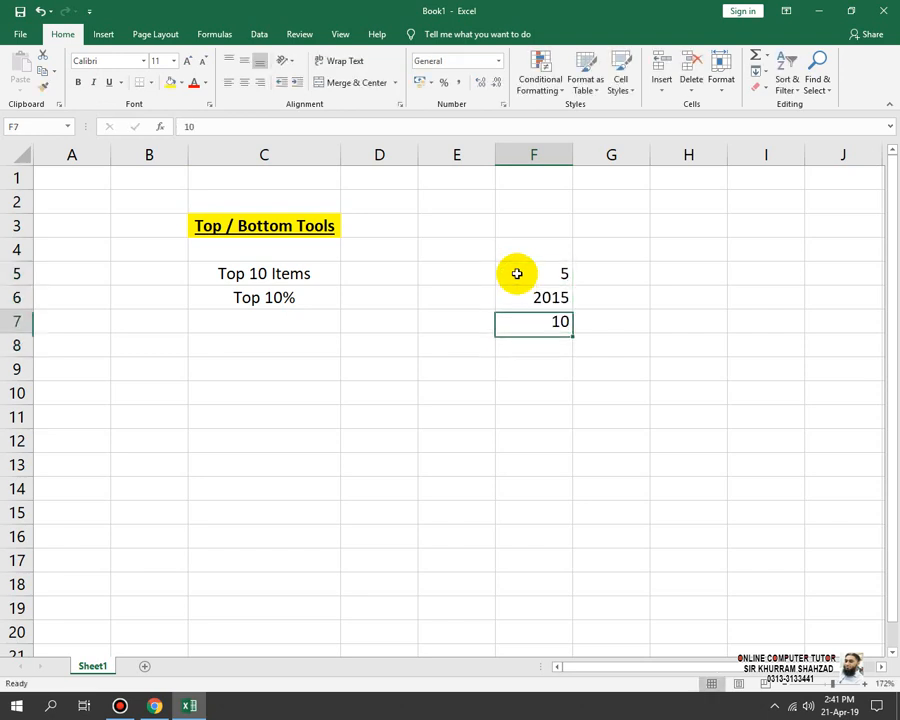
type("20")
key("Return")
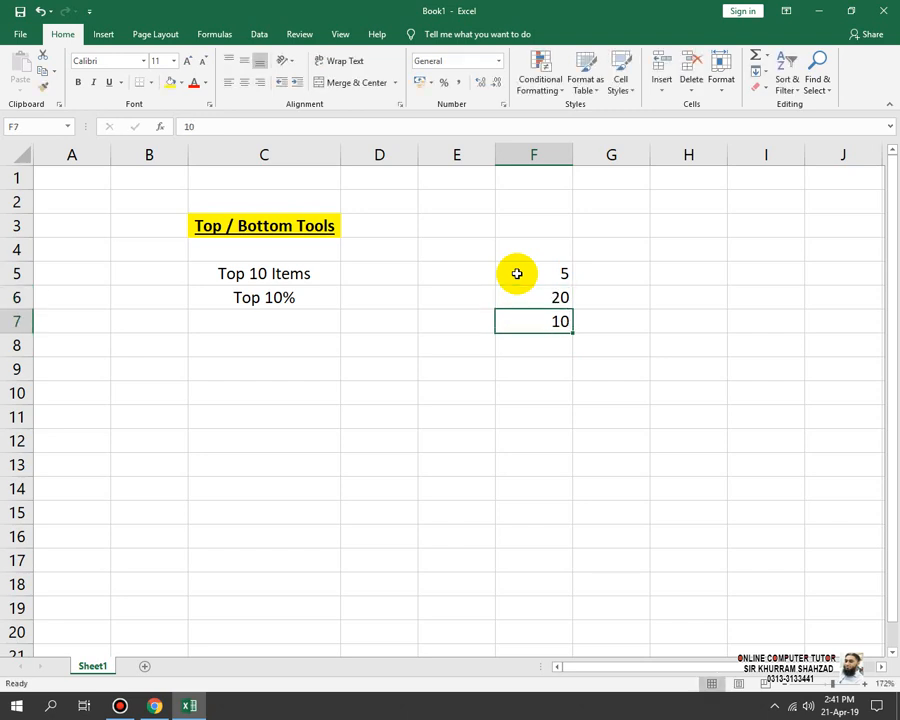
type("22")
key("Return")
Step: Continue the number list in F8 to F15 with 10, 4, 45, 38, 32, 29, 60 and 48
type("10")
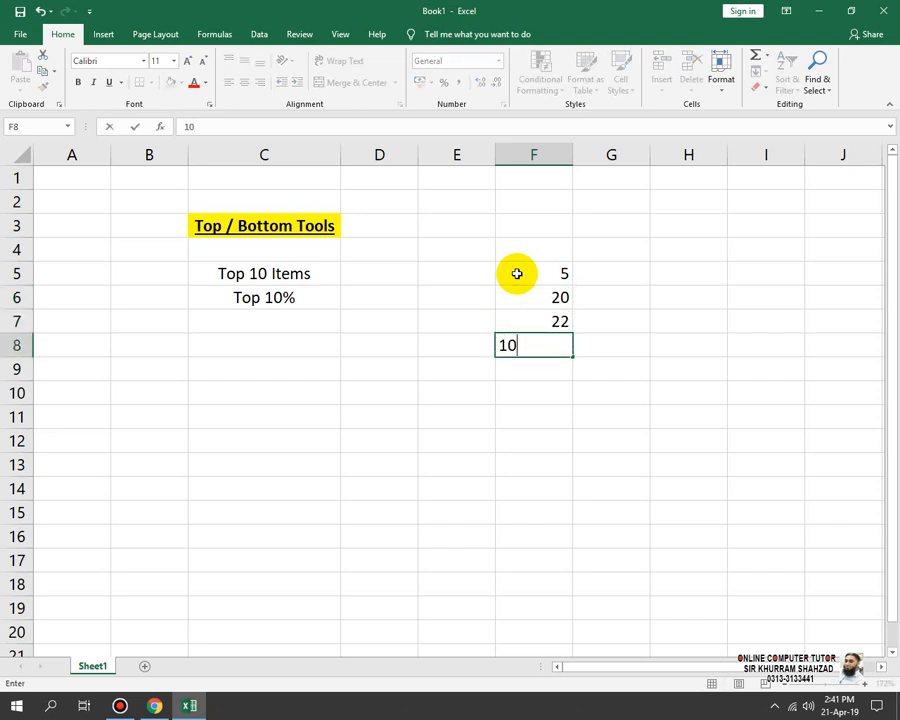
key("Return")
type("4")
key("Return")
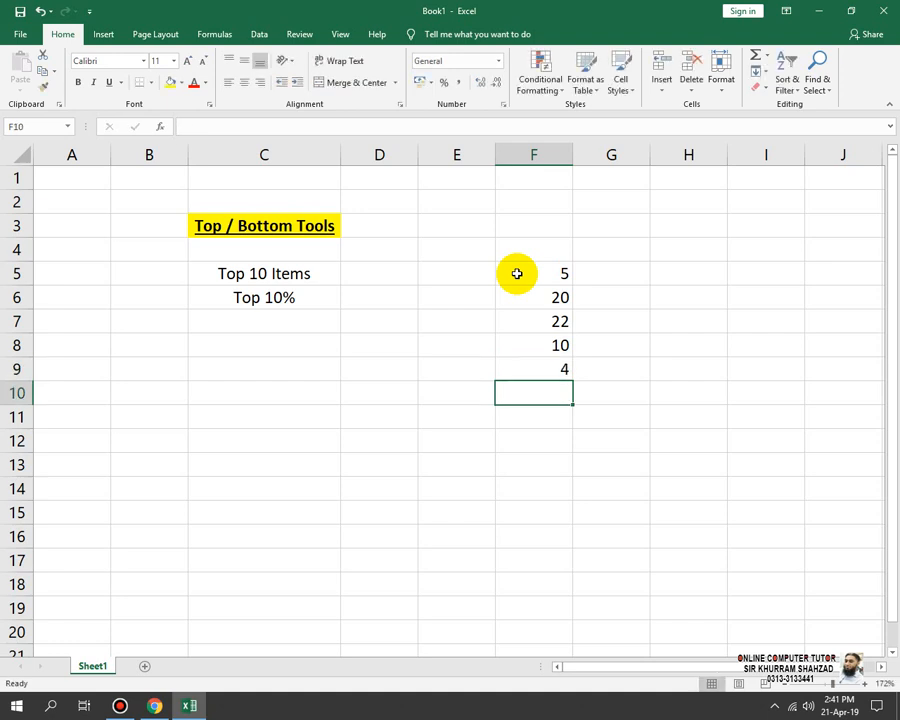
type("45")
key("Return")
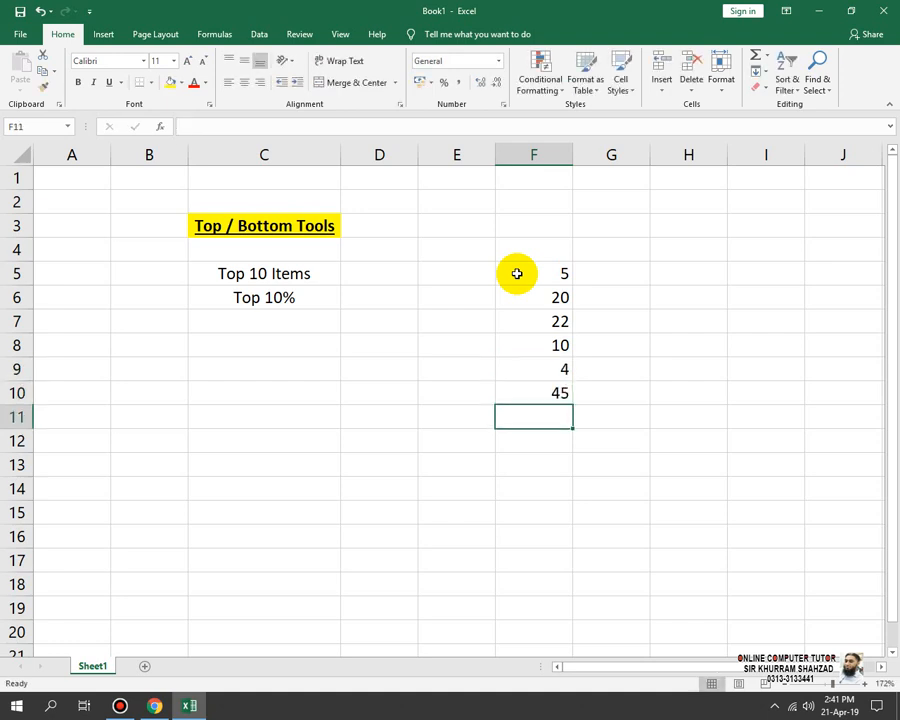
type("38")
key("Return")
type("32")
key("Return")
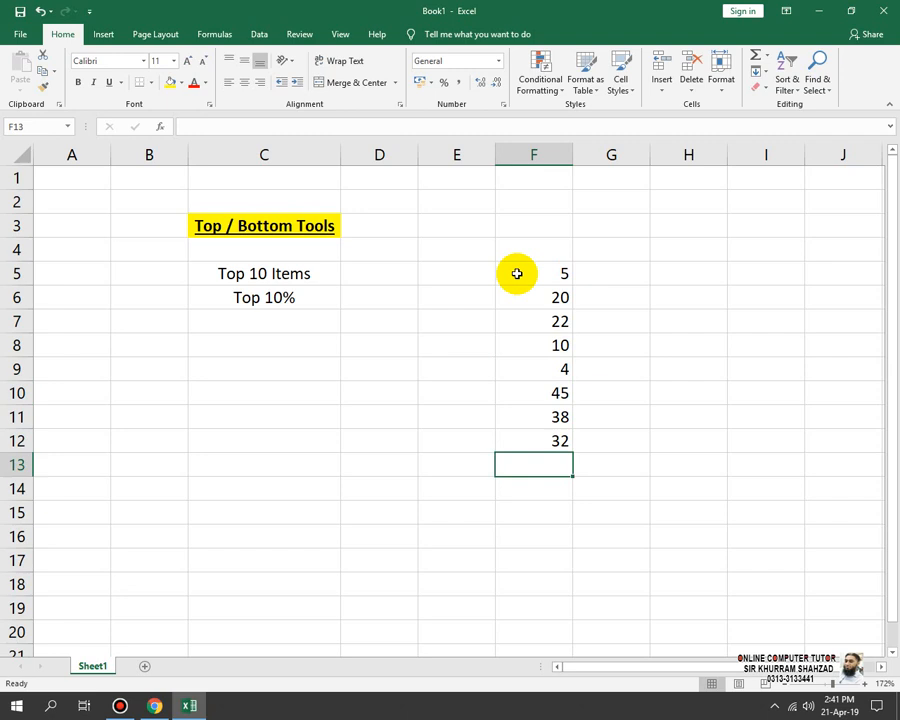
type("29")
key("Return")
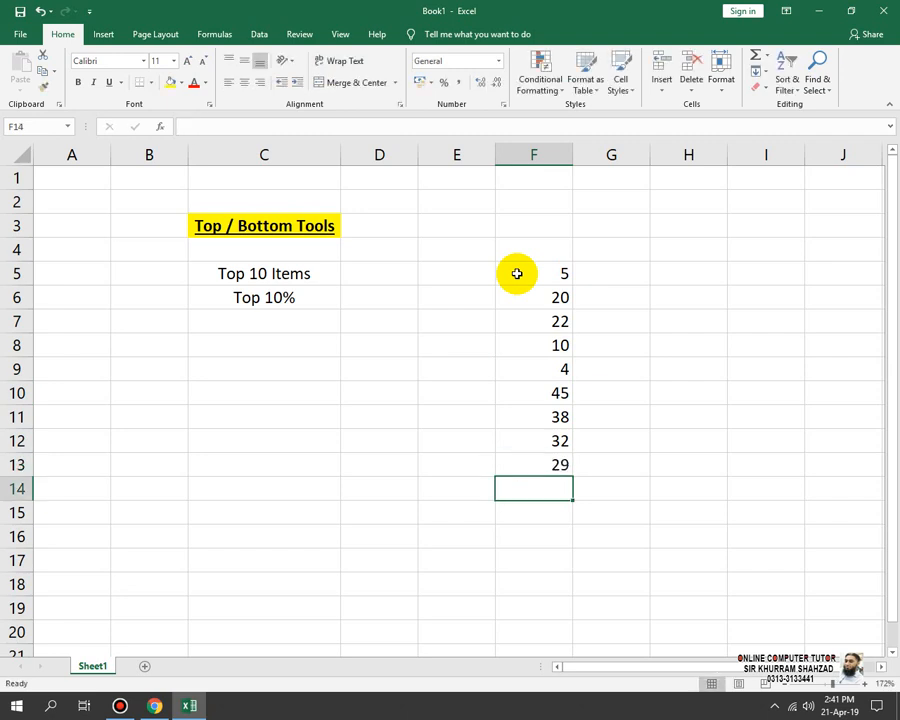
type("60")
key("Return")
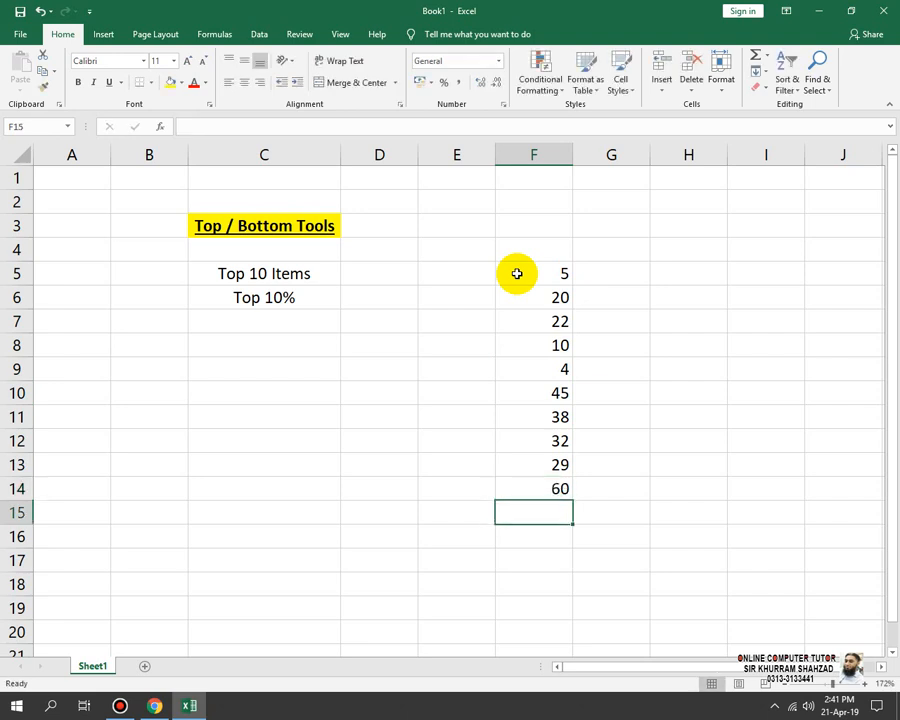
type("48")
key("Return")
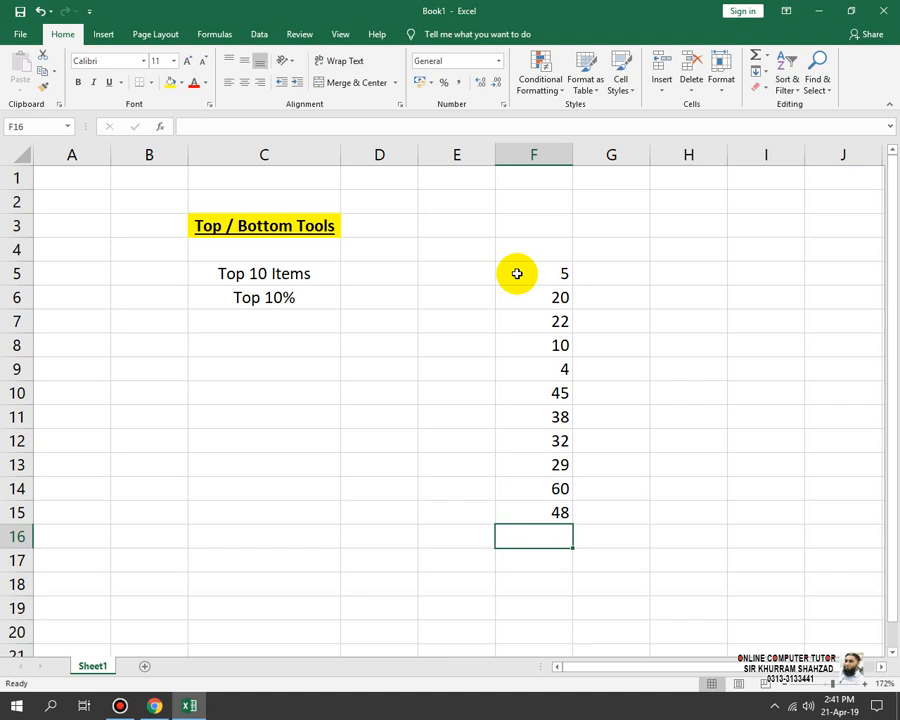
Step: Complete the number list with 49 in F16
type("49")
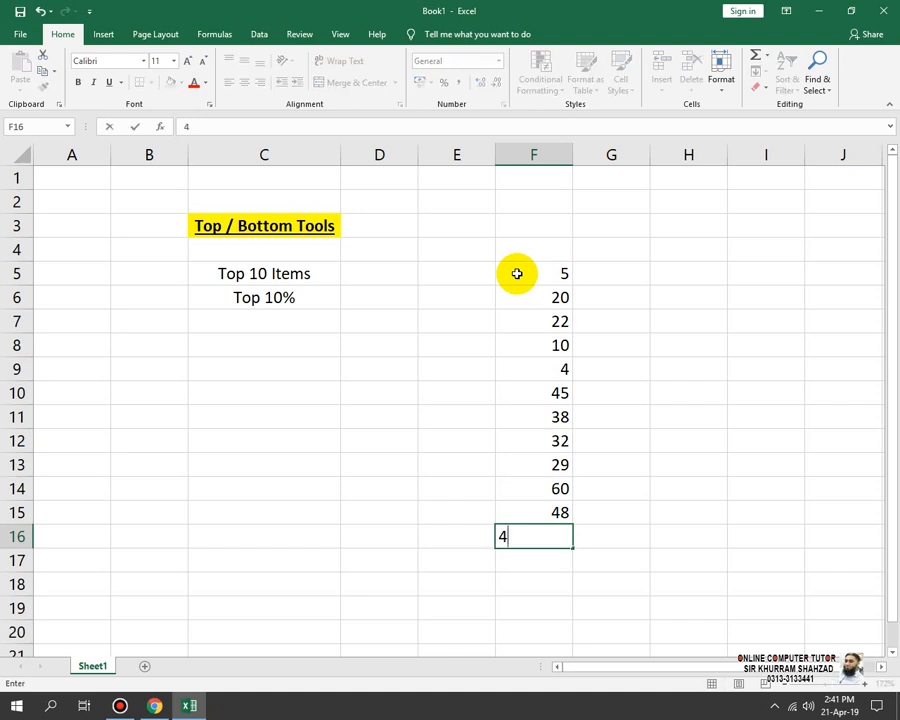
key("Return")
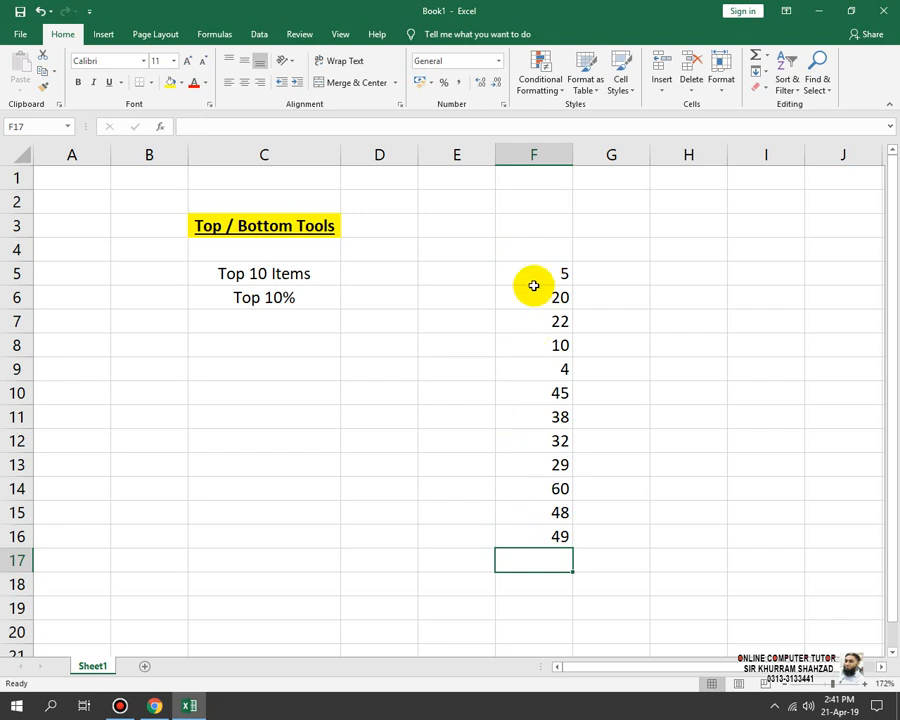
Step: Start a Top 10 Items conditional formatting rule for the numbers in F5:F16, keeping its settings clear of the list
left_click_drag(539, 270, 548, 538)
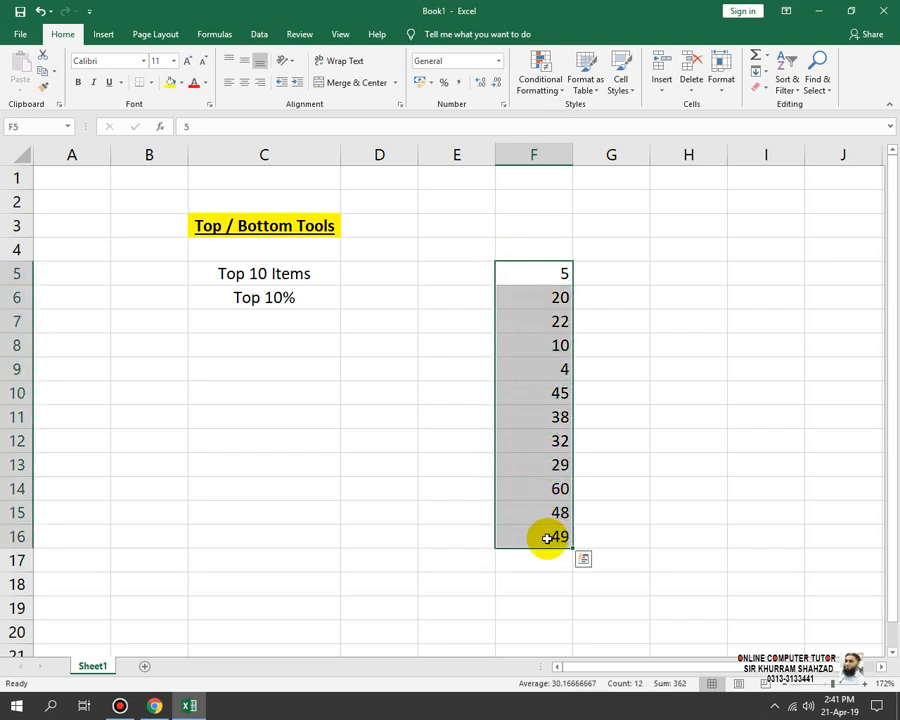
left_click(556, 94)
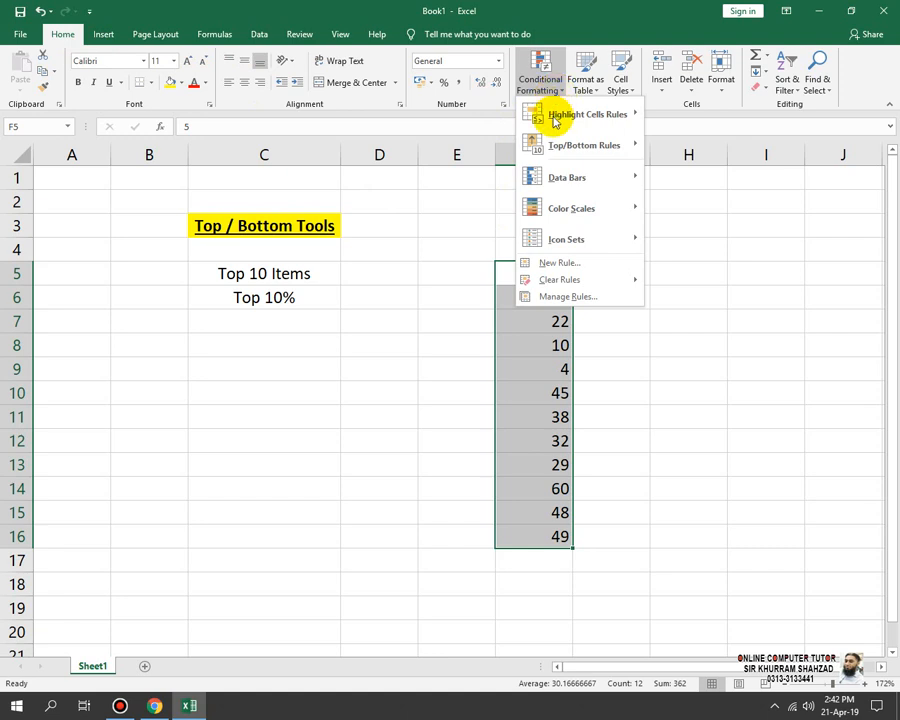
mouse_move(563, 152)
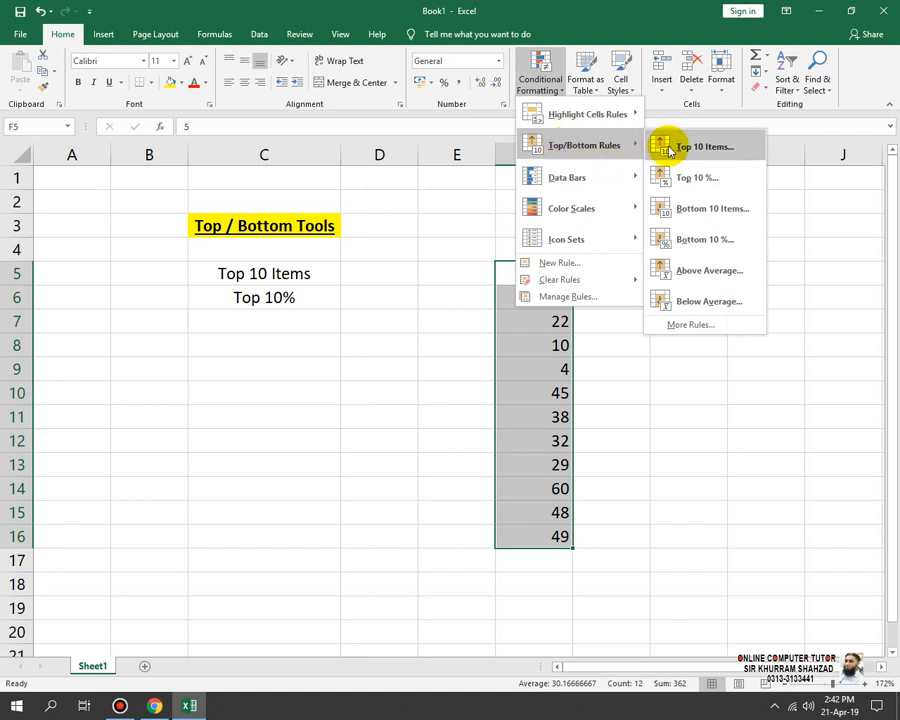
mouse_move(525, 281)
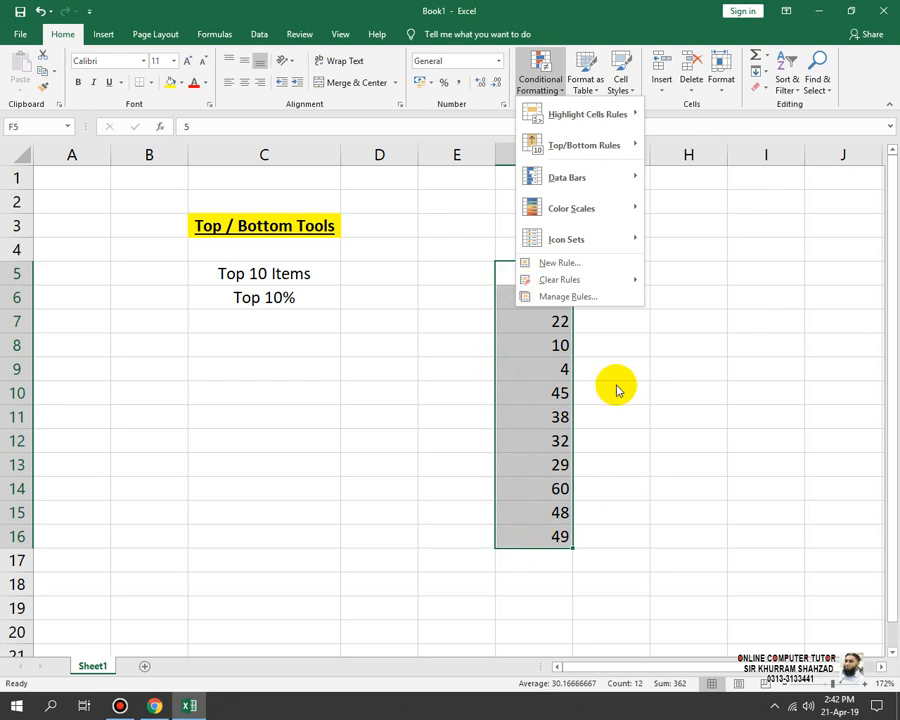
mouse_move(612, 147)
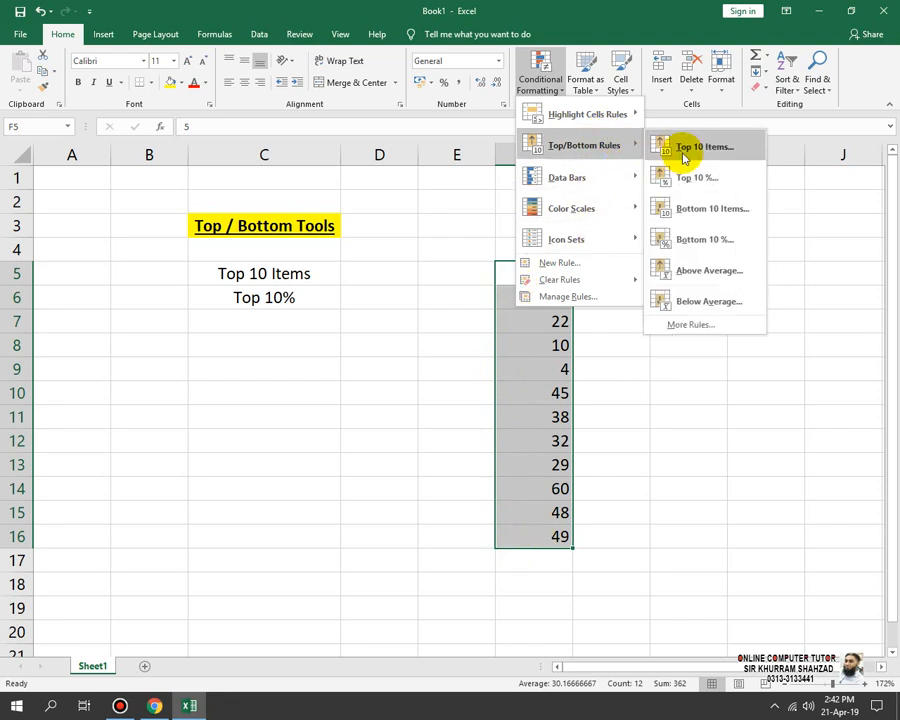
left_click(683, 153)
left_click_drag(441, 253, 328, 212)
left_click(200, 252)
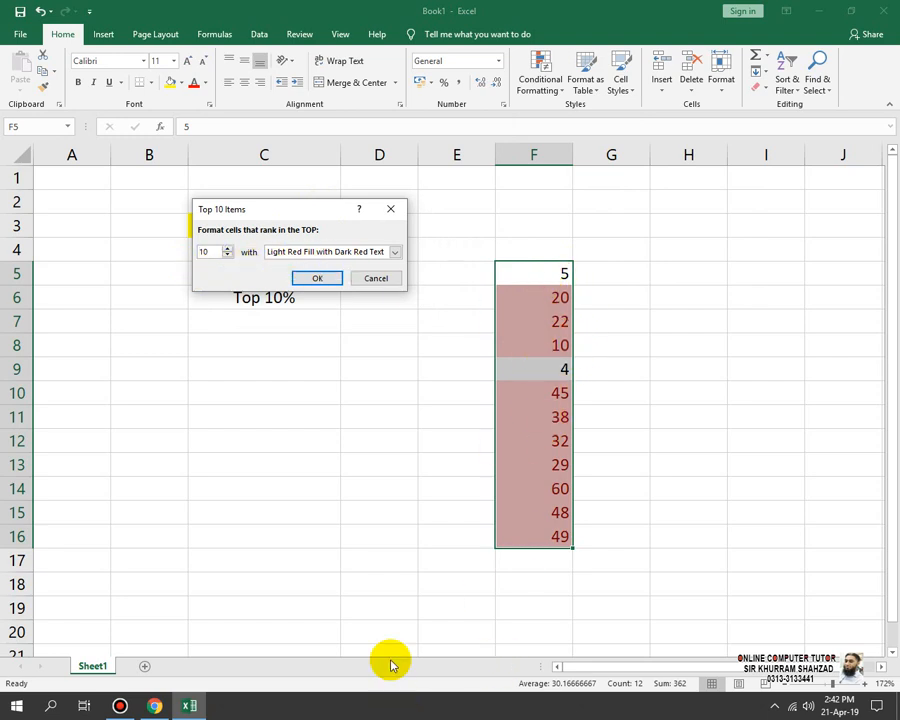
Step: Lower the number of top-ranked items in the rule step by step to 3
left_click(228, 256)
left_click(228, 256)
left_click(228, 256)
left_click(228, 256)
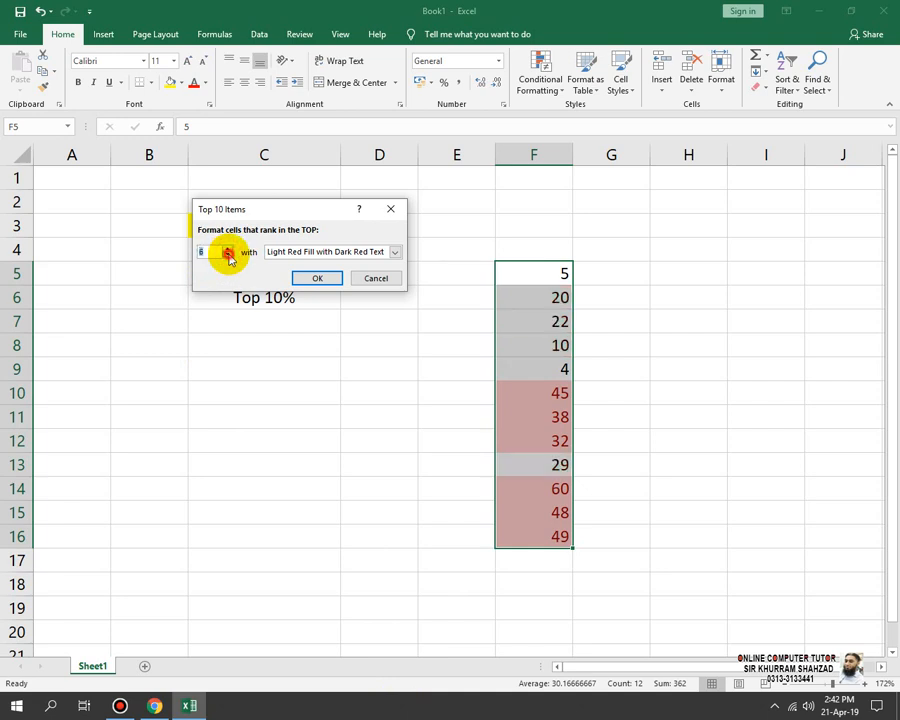
left_click(228, 256)
left_click(228, 256)
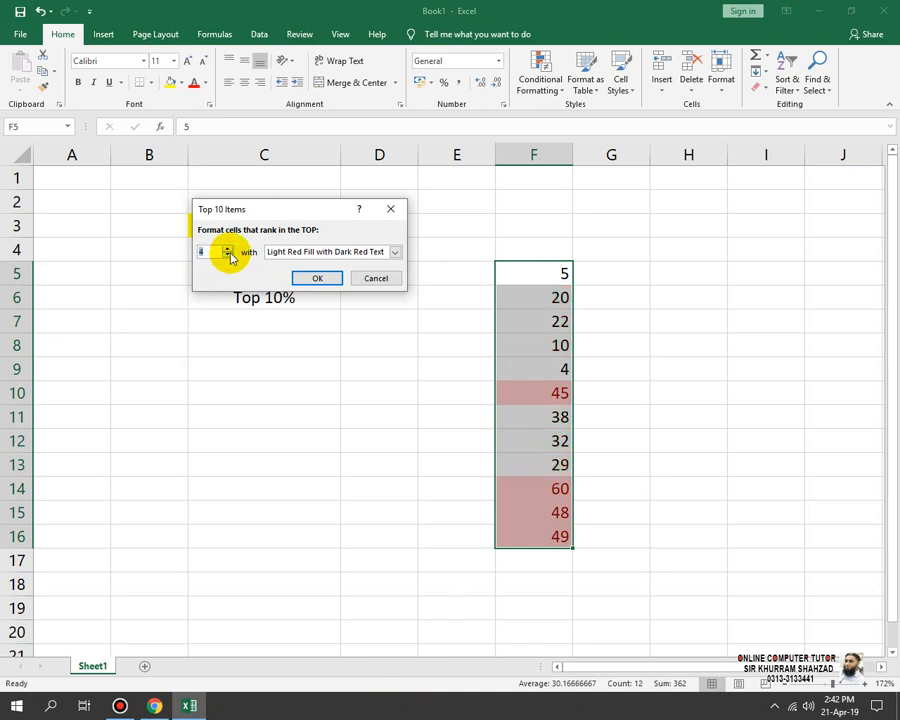
left_click(228, 249)
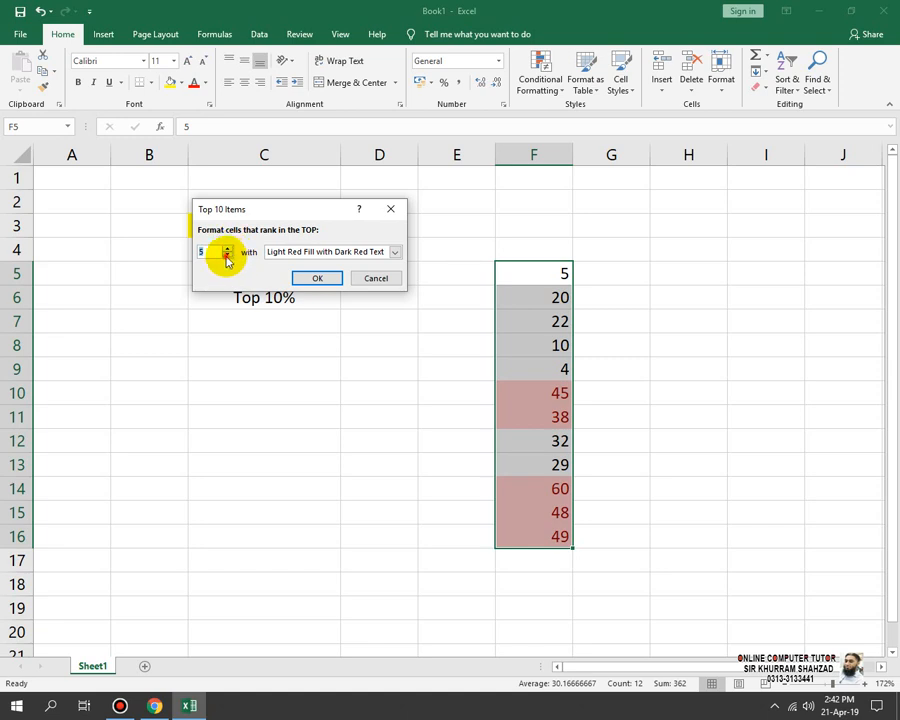
left_click(228, 257)
left_click(228, 257)
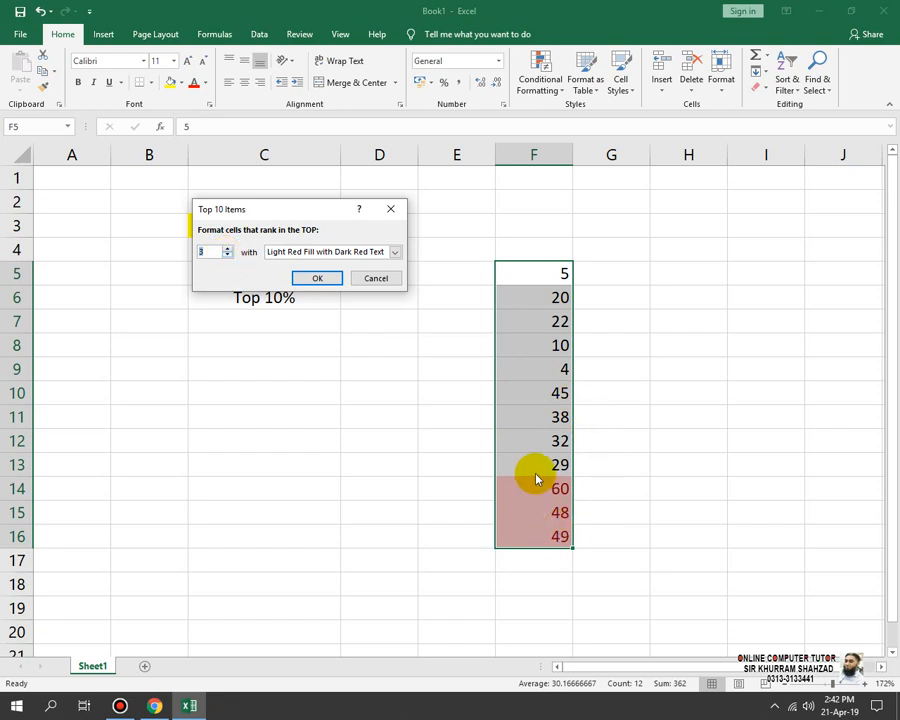
Step: Try Red Text as the rule's format, and settle on Yellow Fill with Dark Yellow Text
left_click(345, 251)
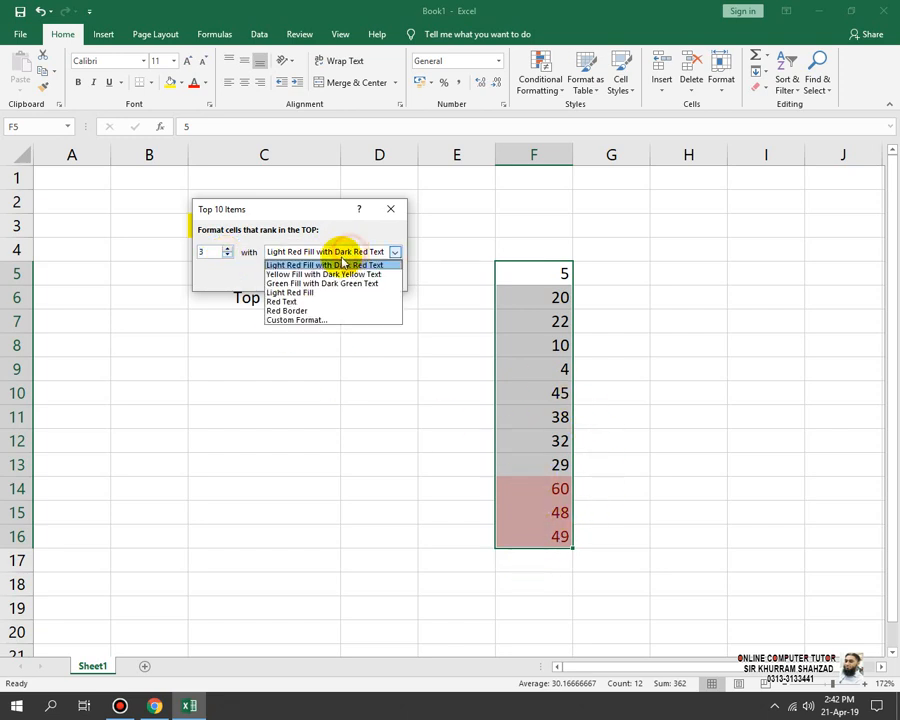
left_click(317, 302)
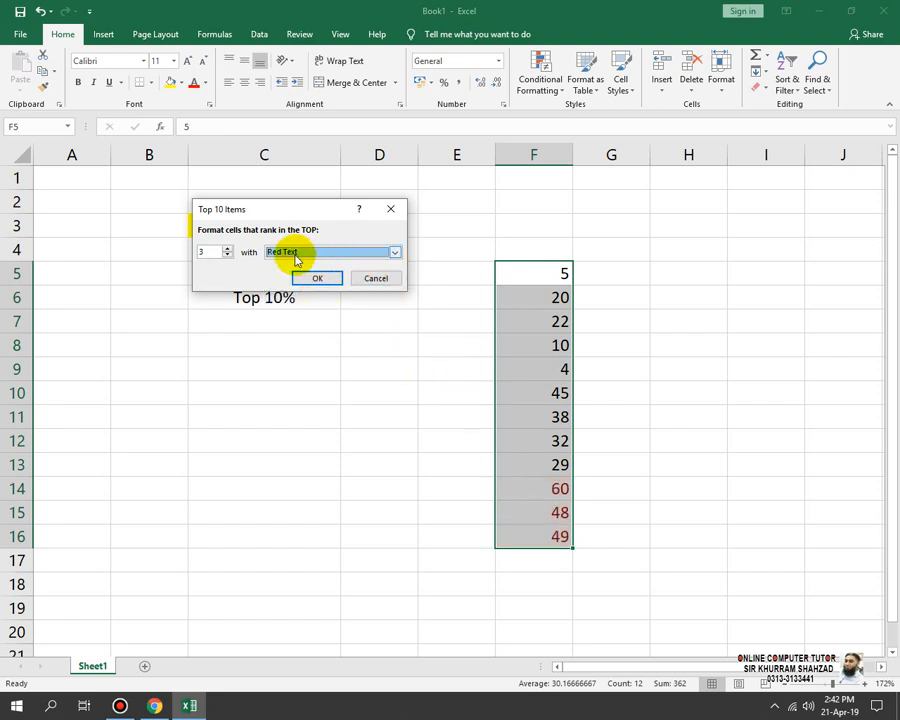
left_click(338, 254)
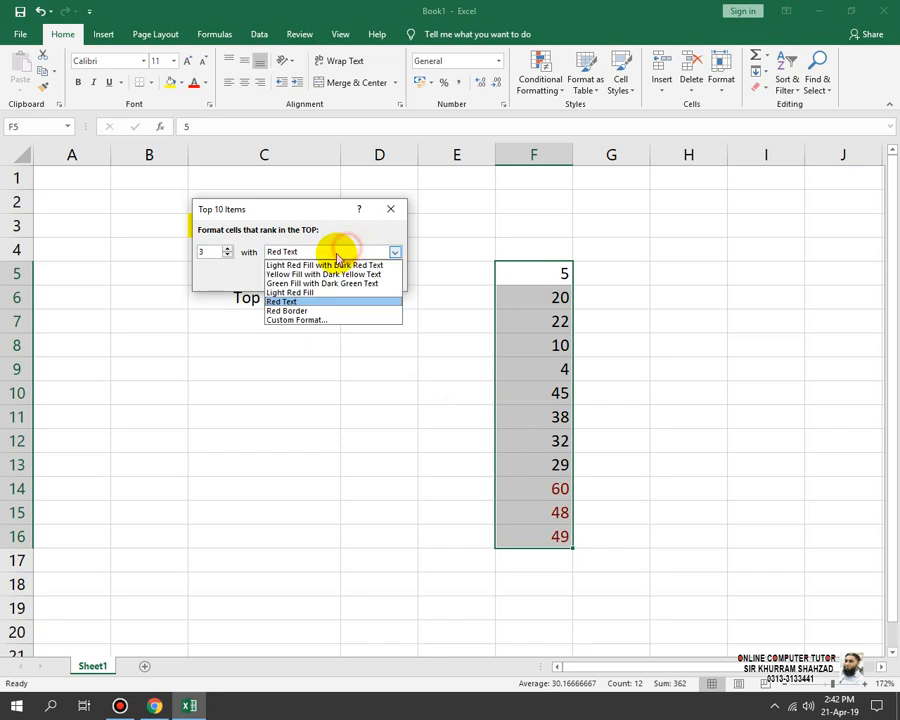
left_click(360, 274)
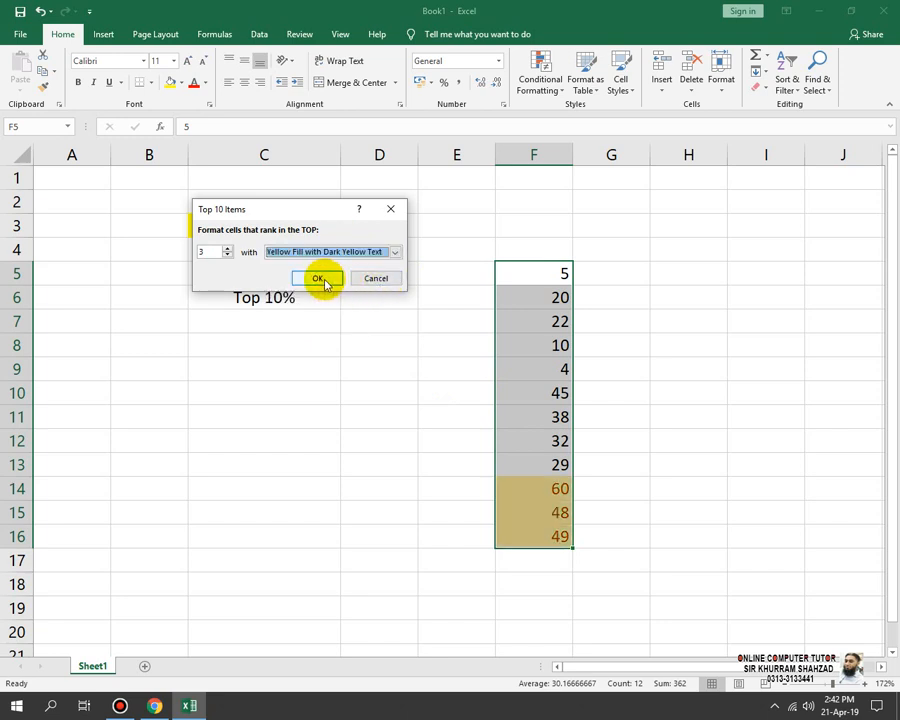
Step: Raise the number of top-ranked items in the rule to 12
left_click(227, 249)
left_click(227, 249)
left_click(227, 249)
left_click(227, 249)
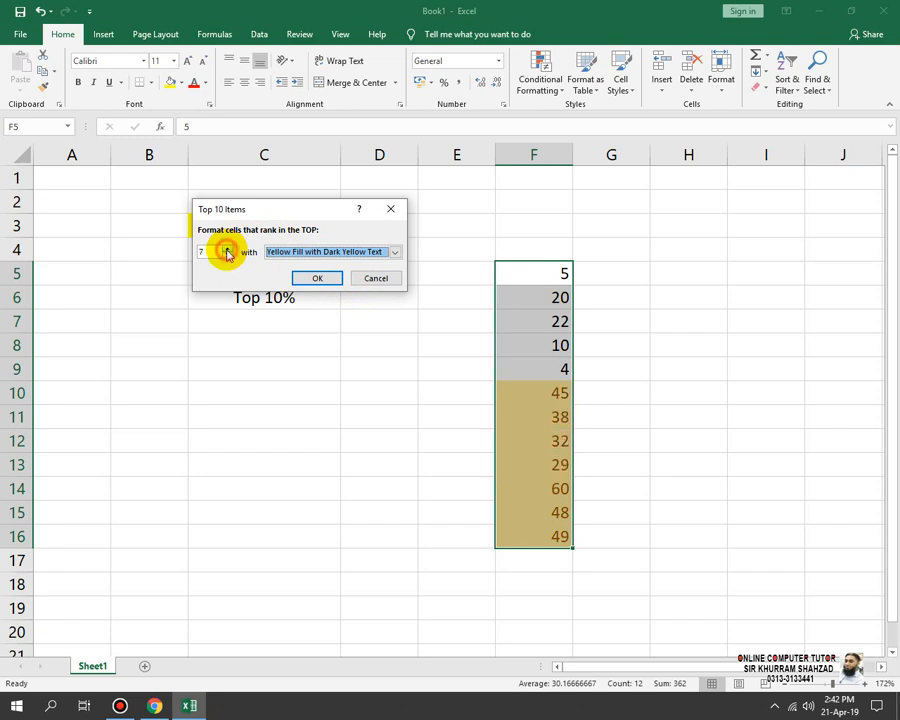
left_click(227, 249)
left_click(227, 249)
left_click(227, 249)
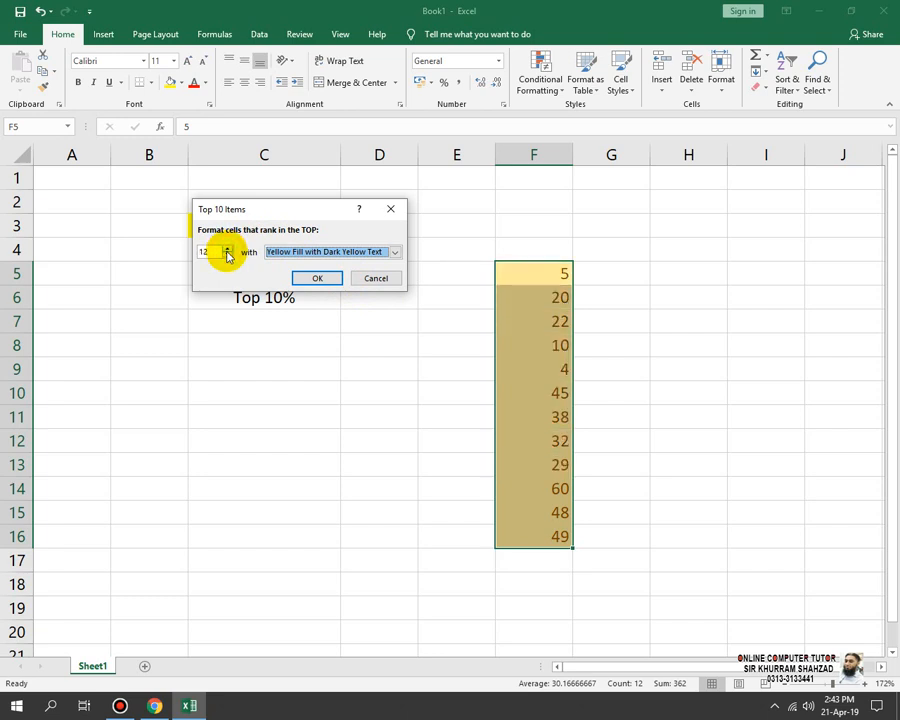
Step: Set the number of top-ranked items to 10 and apply the rule to the list
left_click(228, 256)
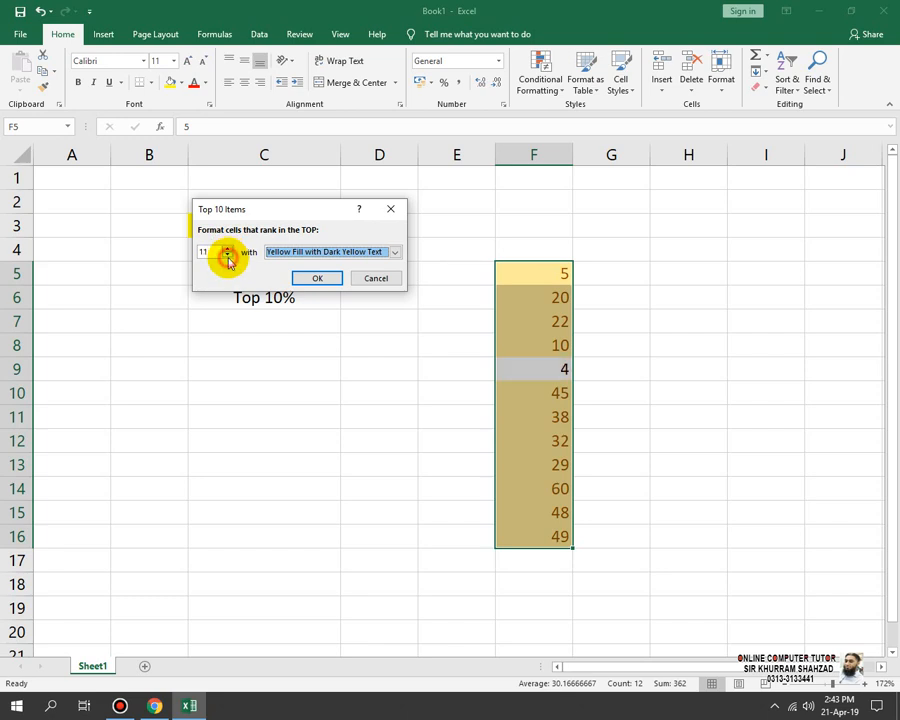
left_click(228, 256)
left_click(228, 256)
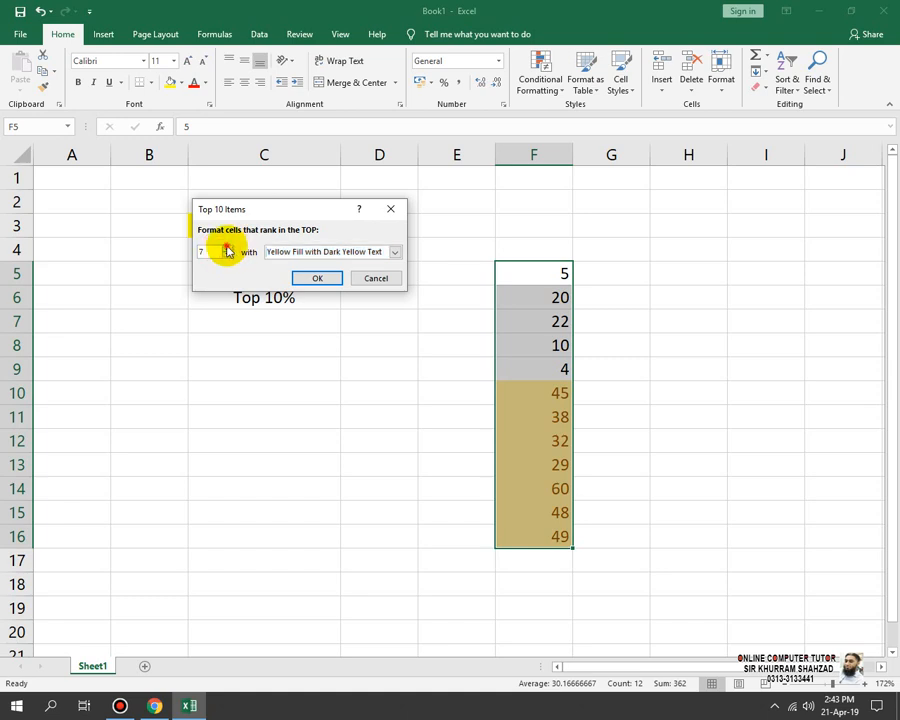
left_click(228, 248)
left_click(228, 248)
left_click(228, 248)
left_click(305, 277)
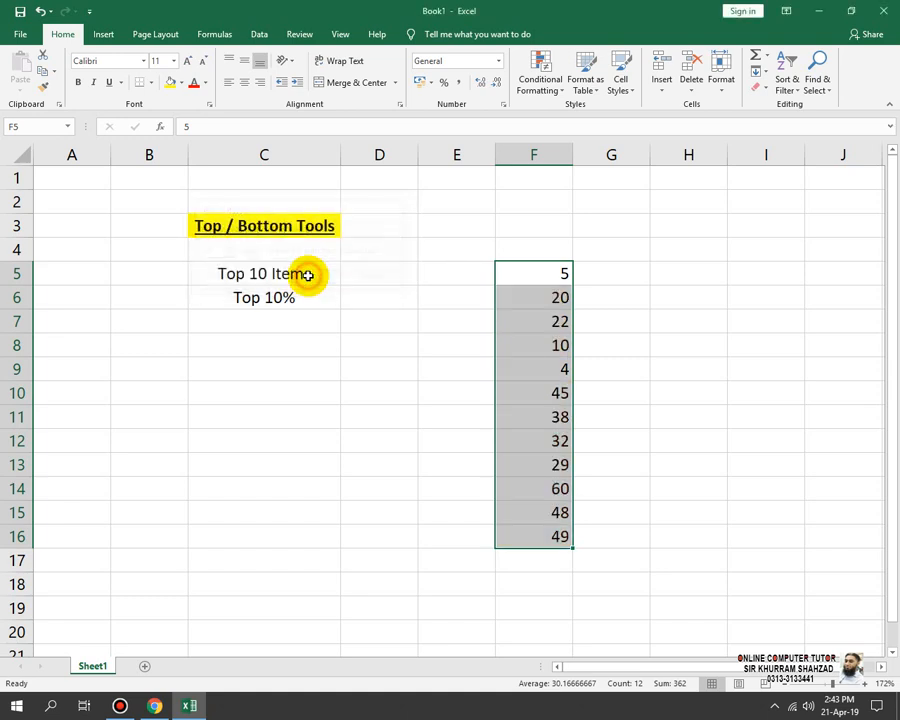
Step: Change the heading in C3 to "Top / Bottom Rules"
double_click(300, 225)
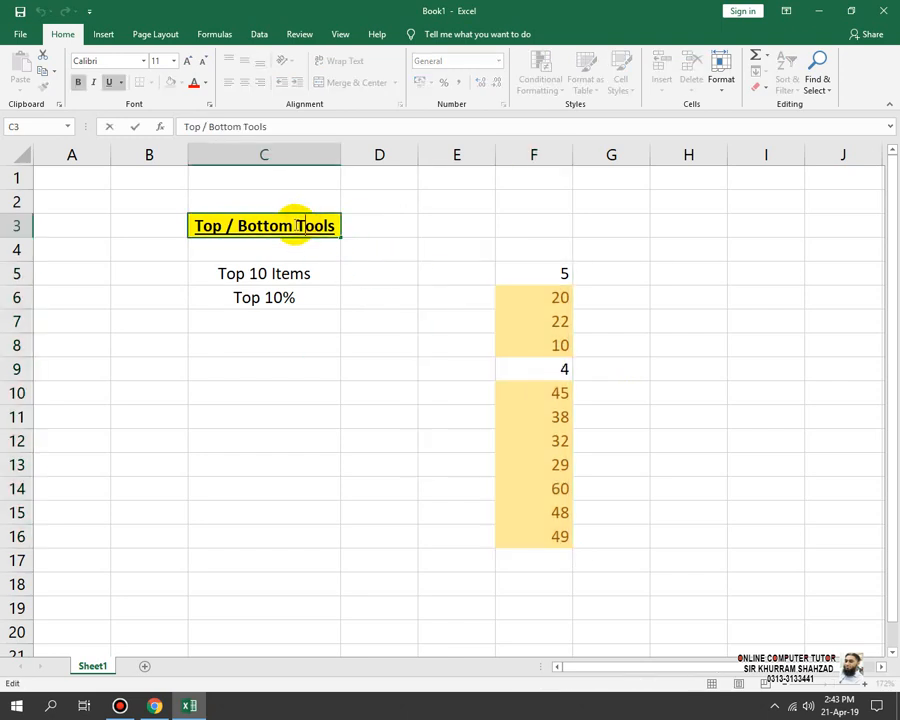
double_click(300, 225)
type("Rule")
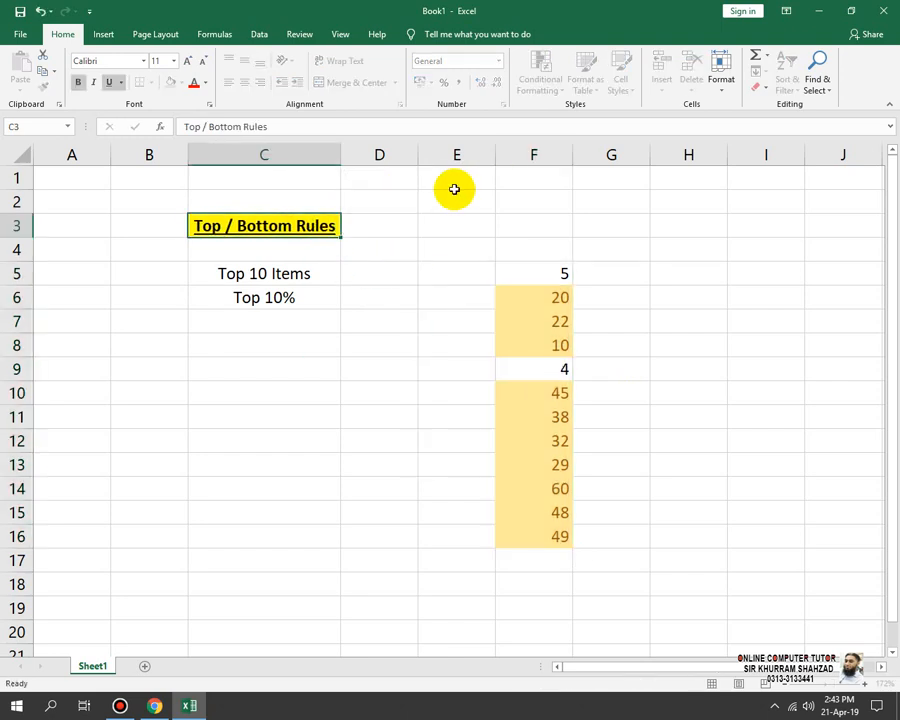
key("Return")
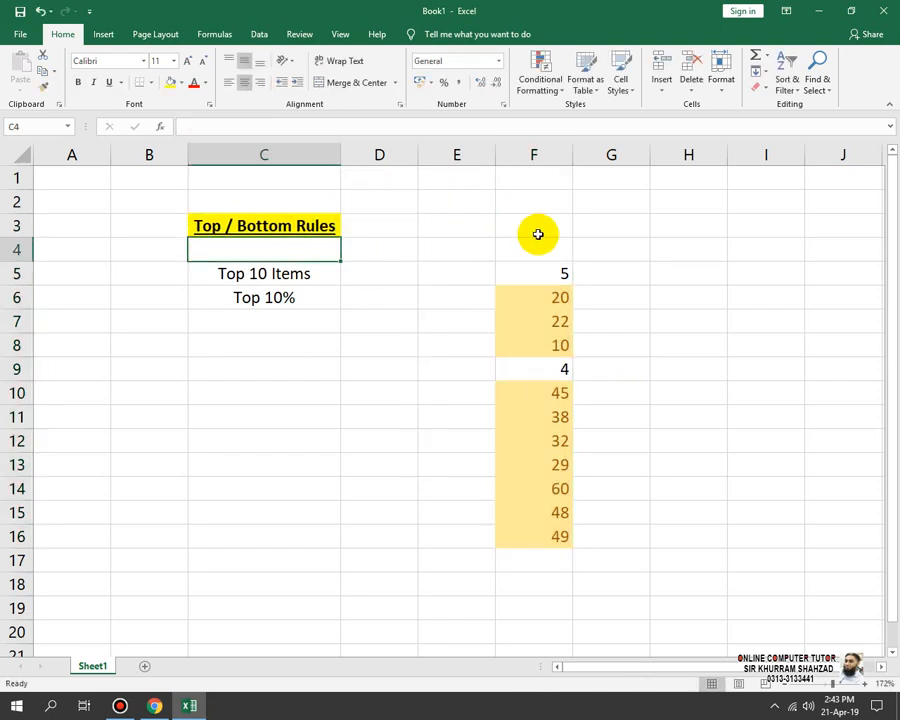
Step: Copy the formatted number list F5:F16 to column H, starting at H5
left_click_drag(542, 259, 536, 340)
left_click(616, 348)
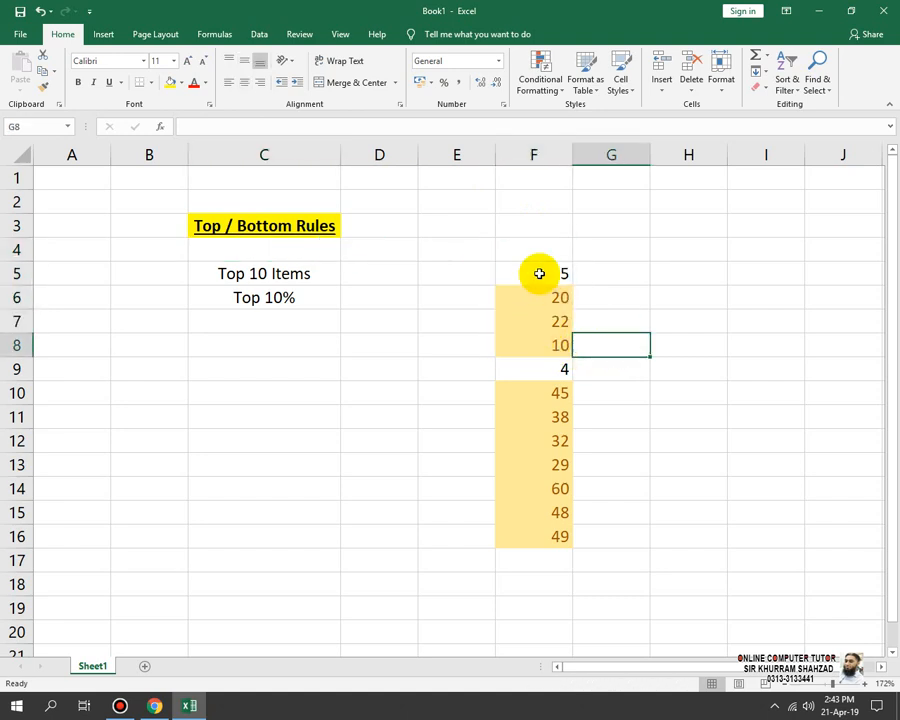
left_click_drag(538, 272, 548, 533)
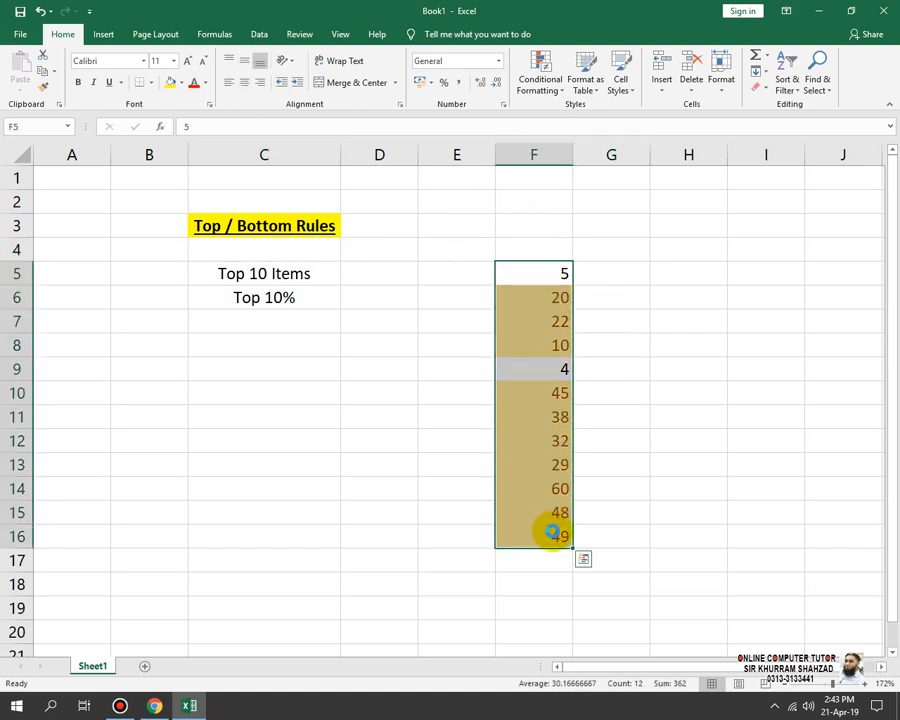
key("ctrl+c")
left_click(678, 268)
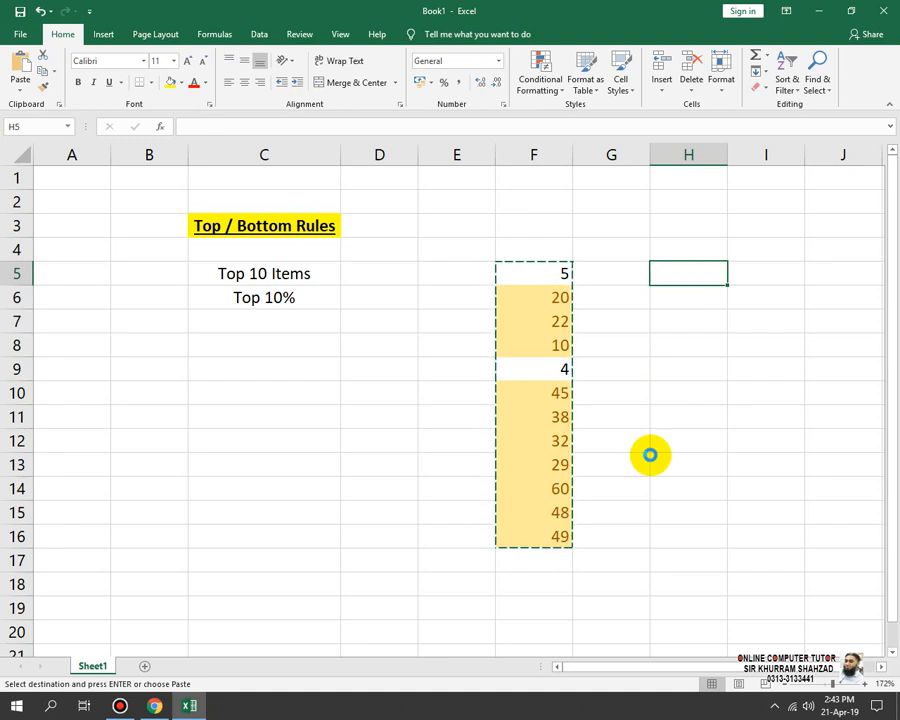
key("ctrl+v")
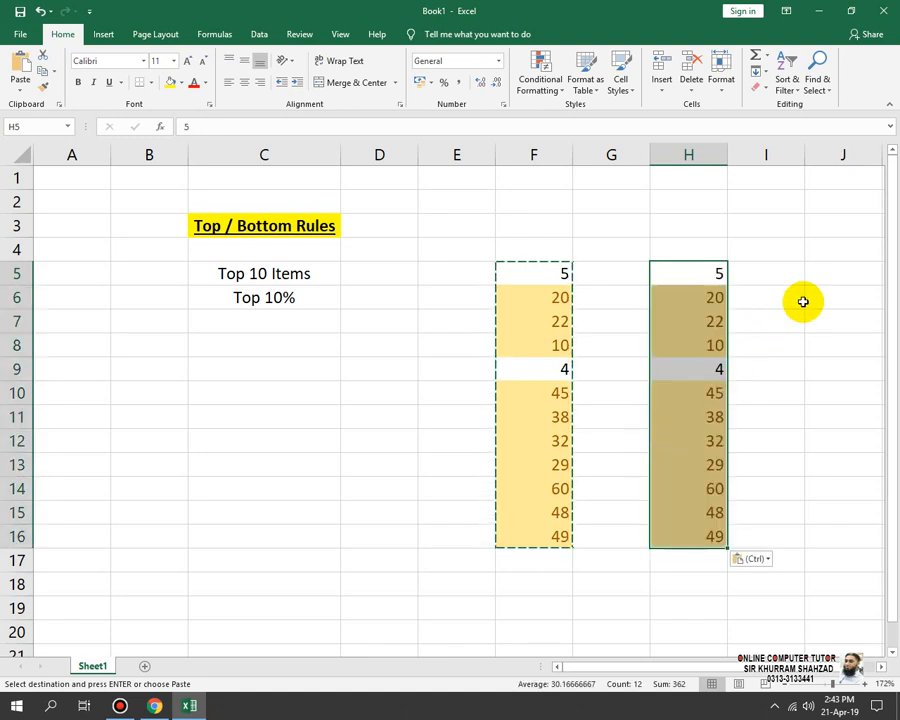
key("Escape")
Step: Fill the Top 10 Items label in C5 with yellow
left_click(318, 276)
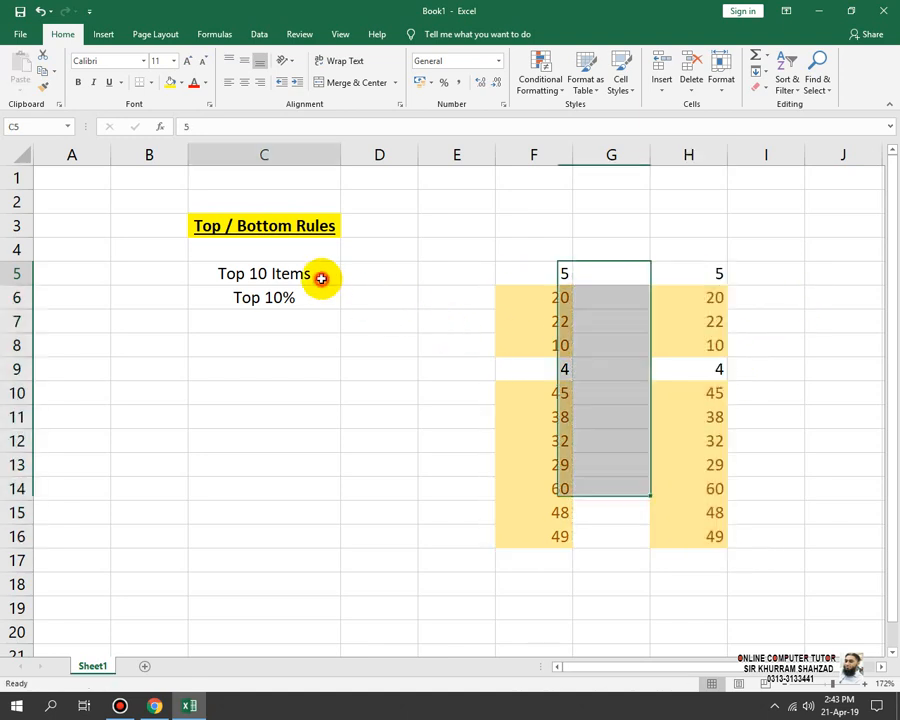
left_click(171, 85)
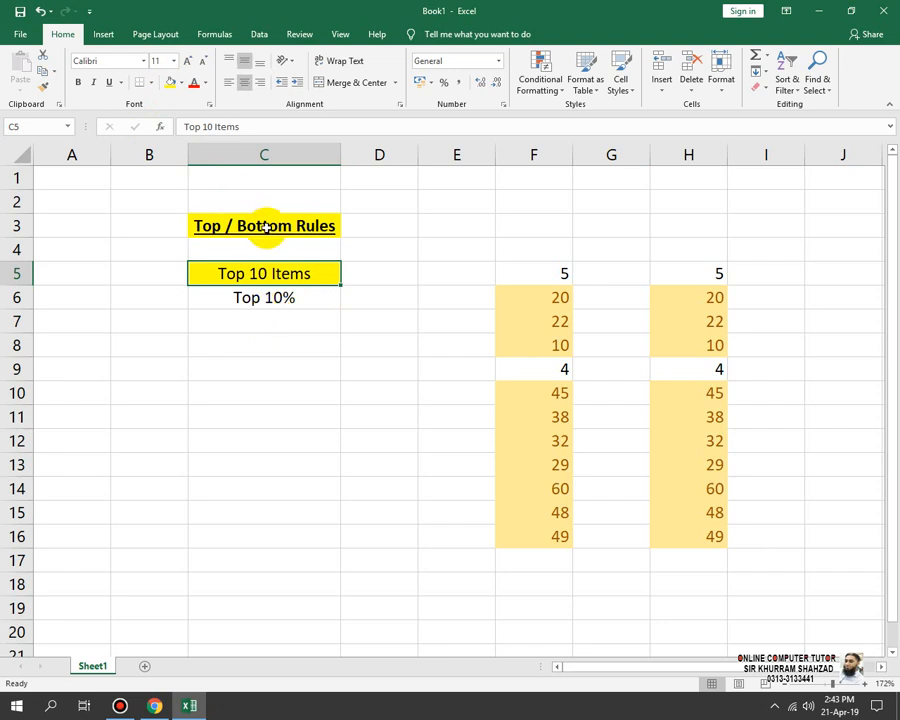
type("c")
left_click(538, 252)
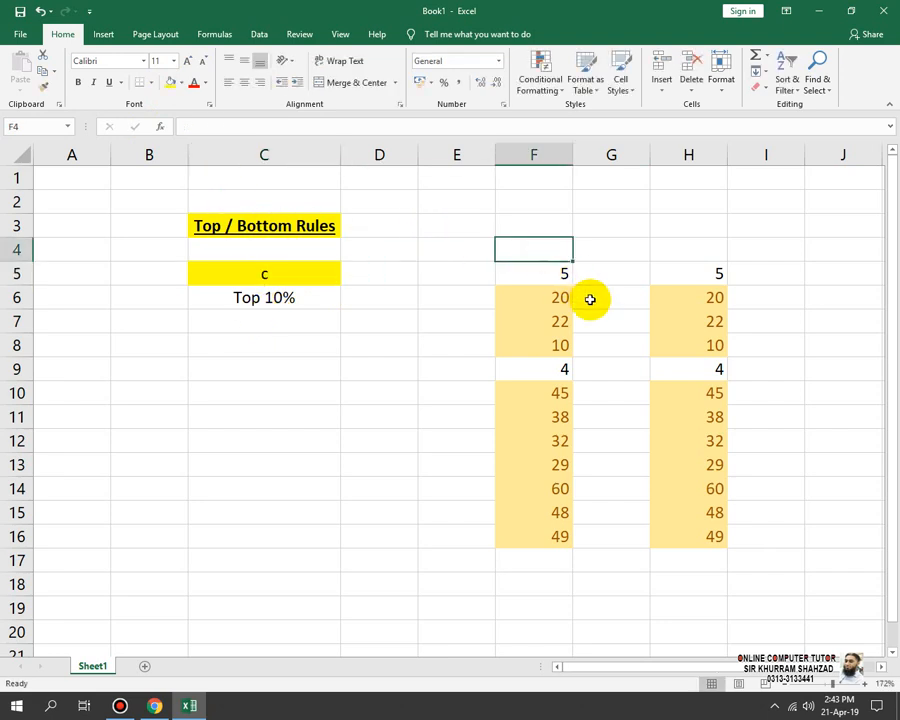
key("ctrl+z")
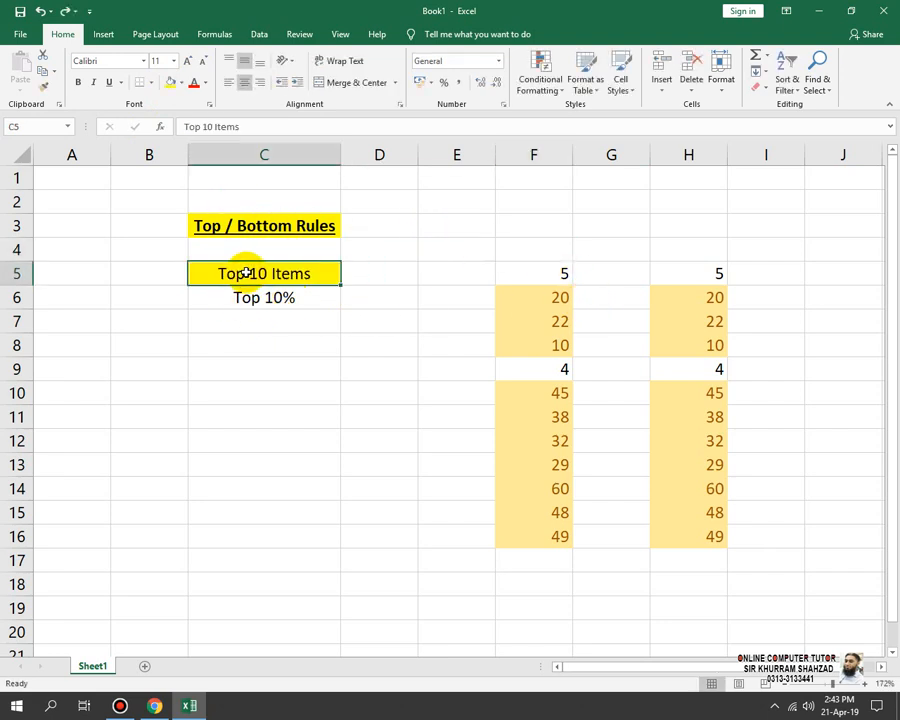
Step: Copy the Top 10 Items label from C5 to F4 above the first list and reduce its font size to 8
key("ctrl+c")
left_click(516, 248)
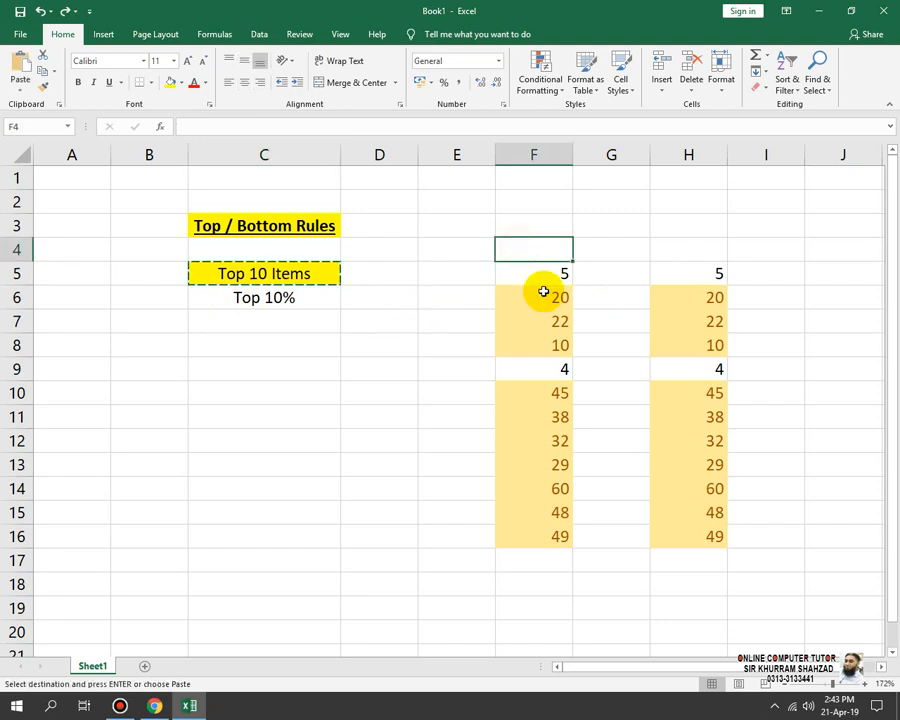
key("ctrl+v")
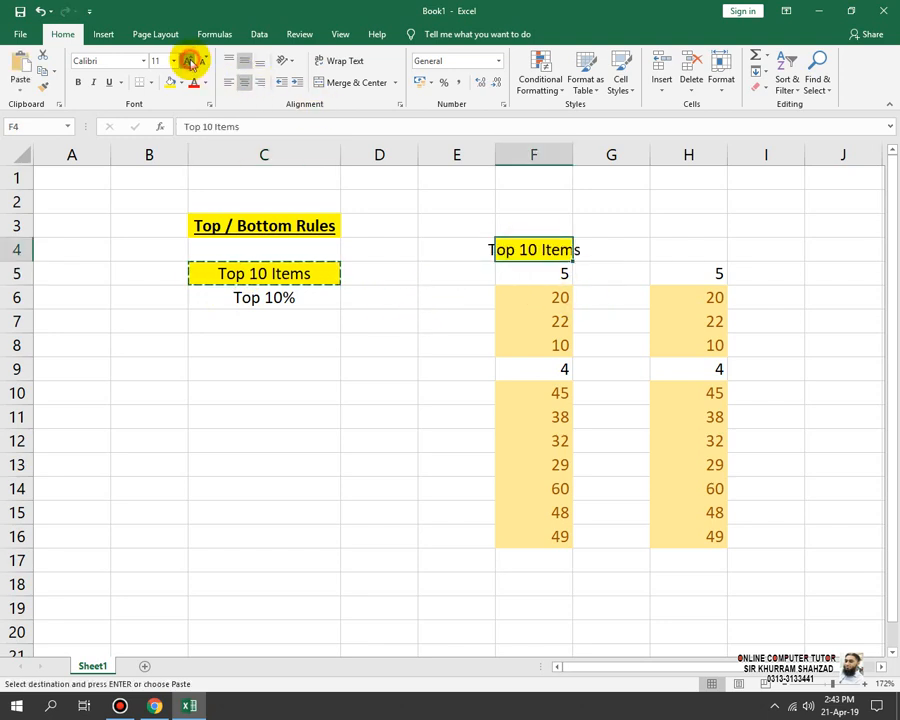
key("Escape")
left_click(197, 62)
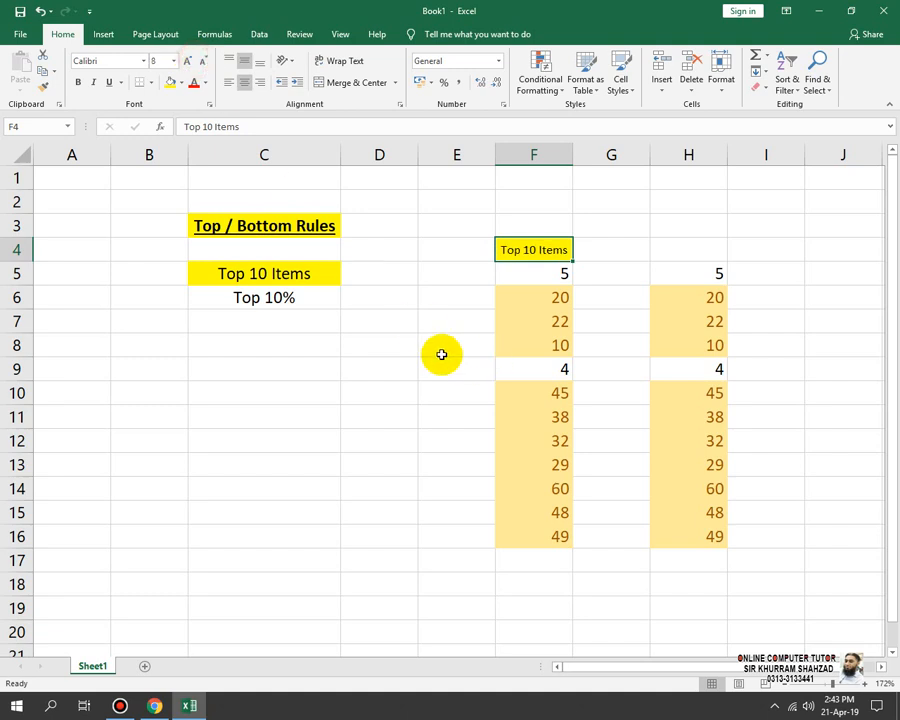
Step: Copy the Top 10% label from C6 to H4 above the second number list
left_click(305, 296)
key("ctrl+c")
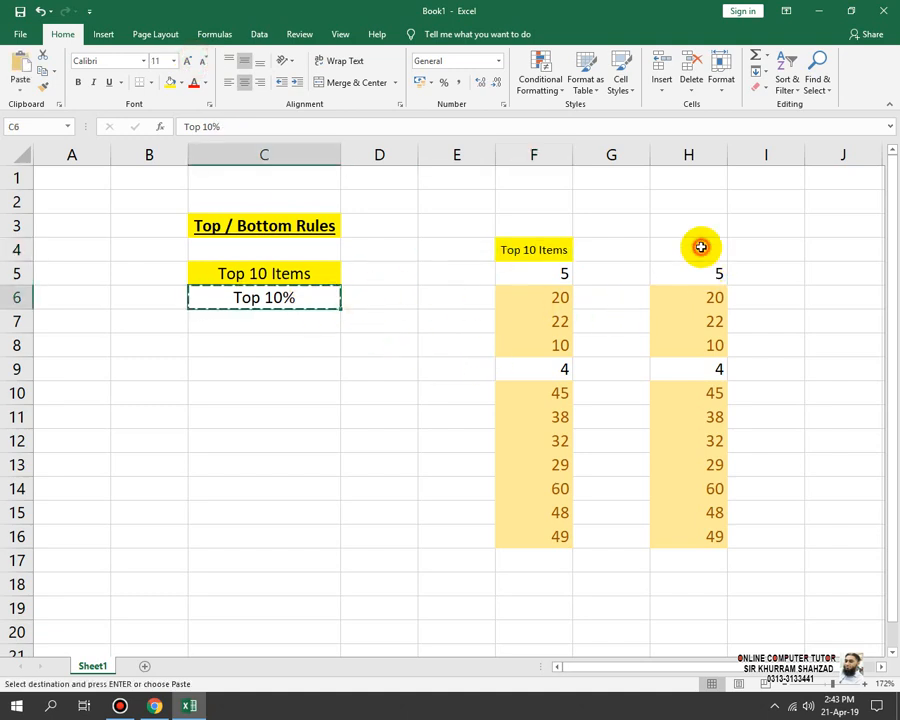
left_click(699, 248)
key("ctrl+v")
left_click(837, 415)
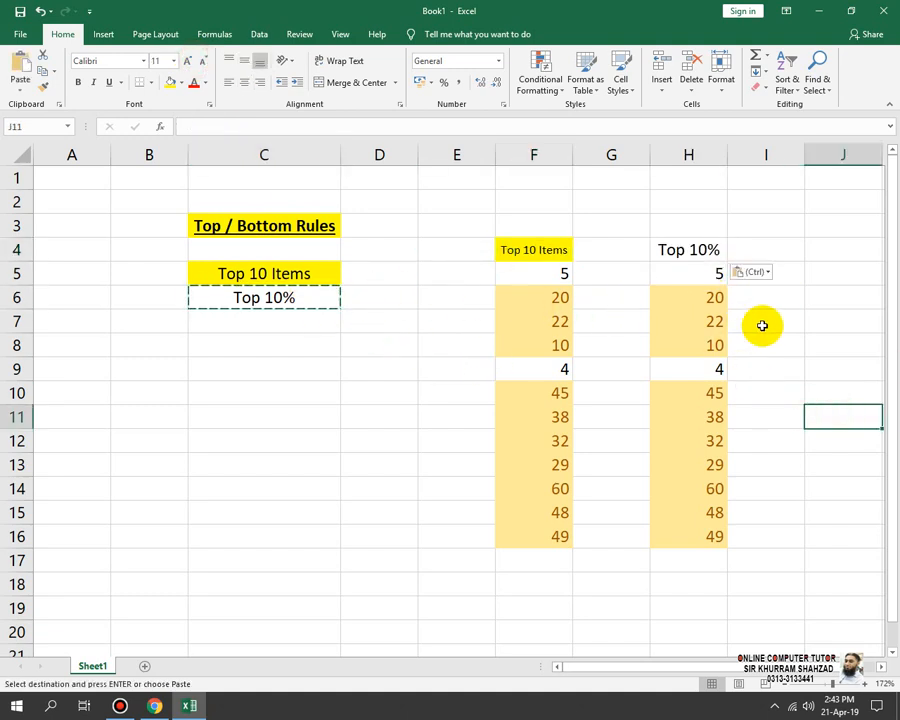
left_click(880, 667)
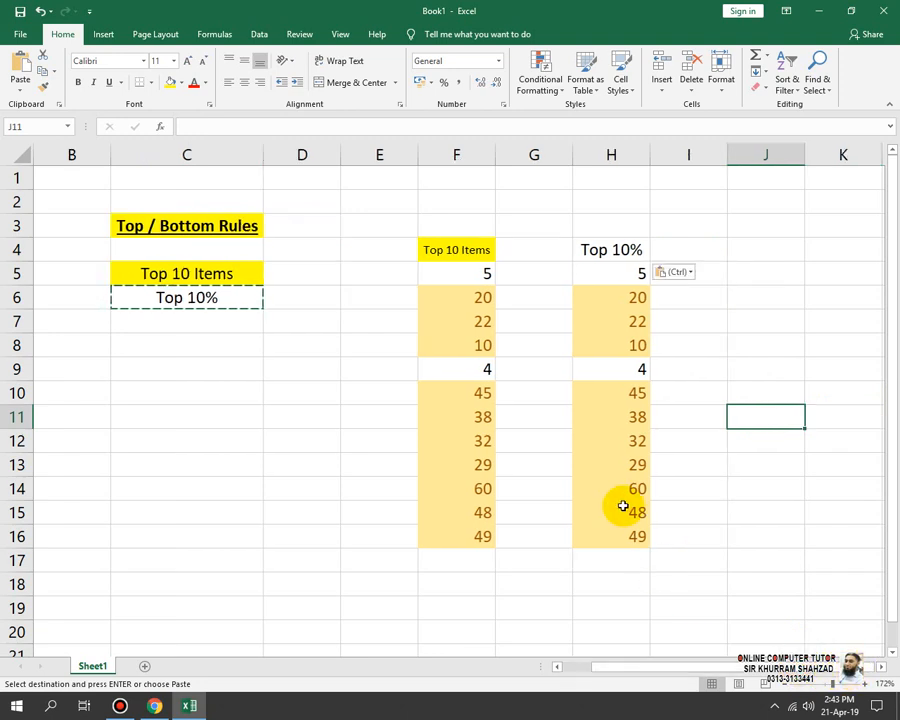
key("Escape")
Step: Clear the conditional formatting rules from the second list, H5:H16
left_click_drag(637, 272, 629, 537)
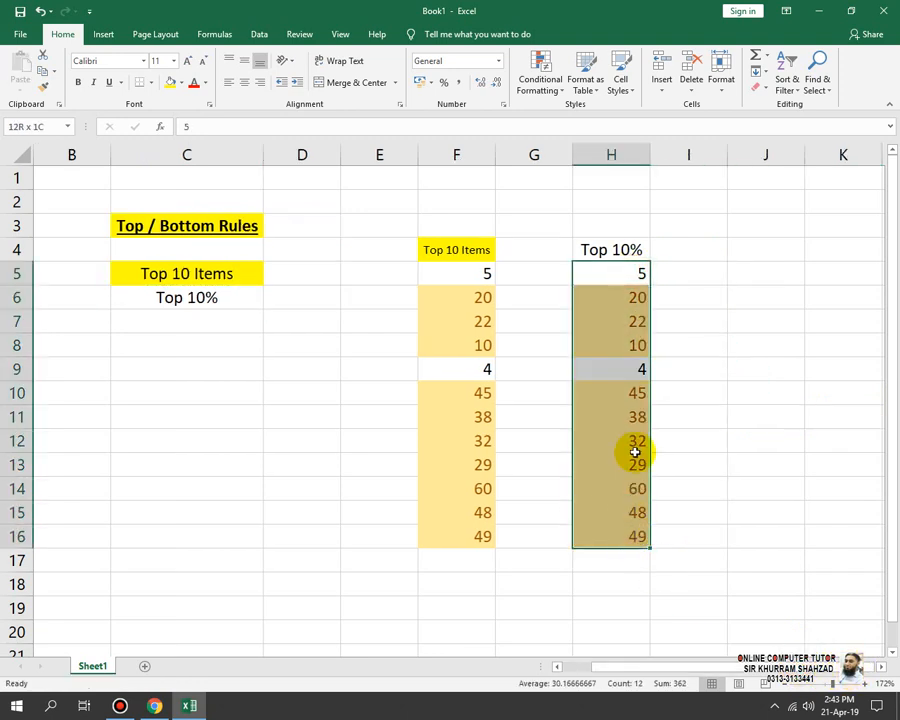
left_click(528, 95)
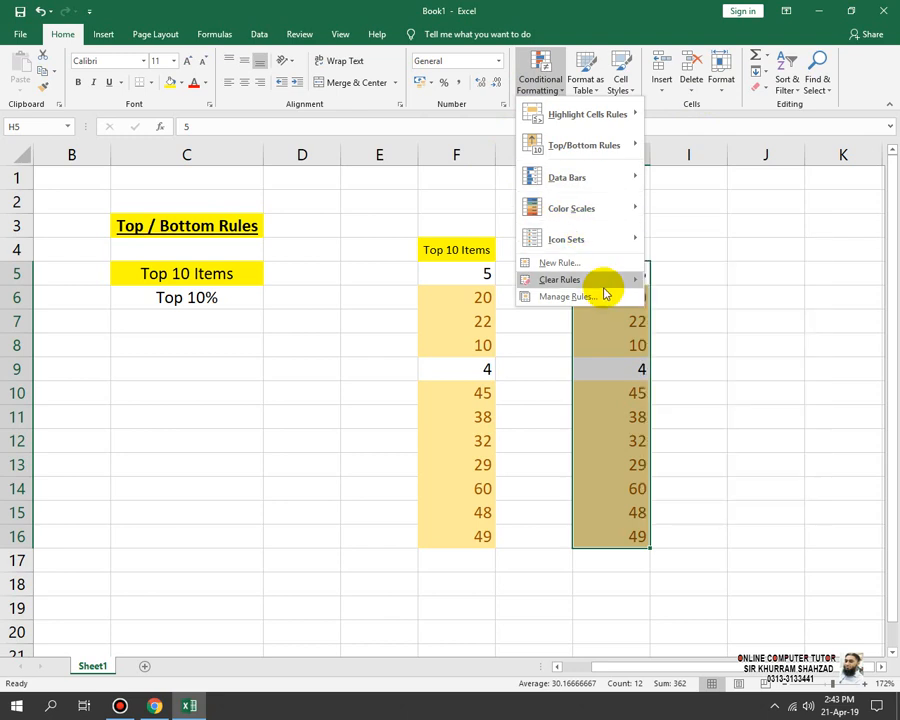
mouse_move(600, 281)
left_click(696, 279)
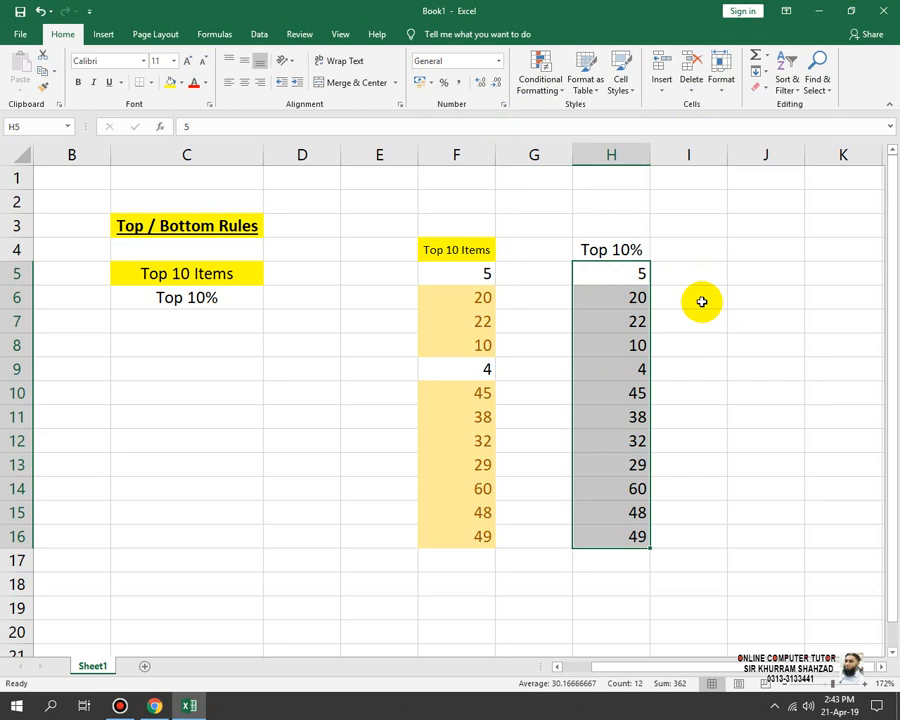
left_click(619, 529)
left_click(606, 462)
left_click(610, 395)
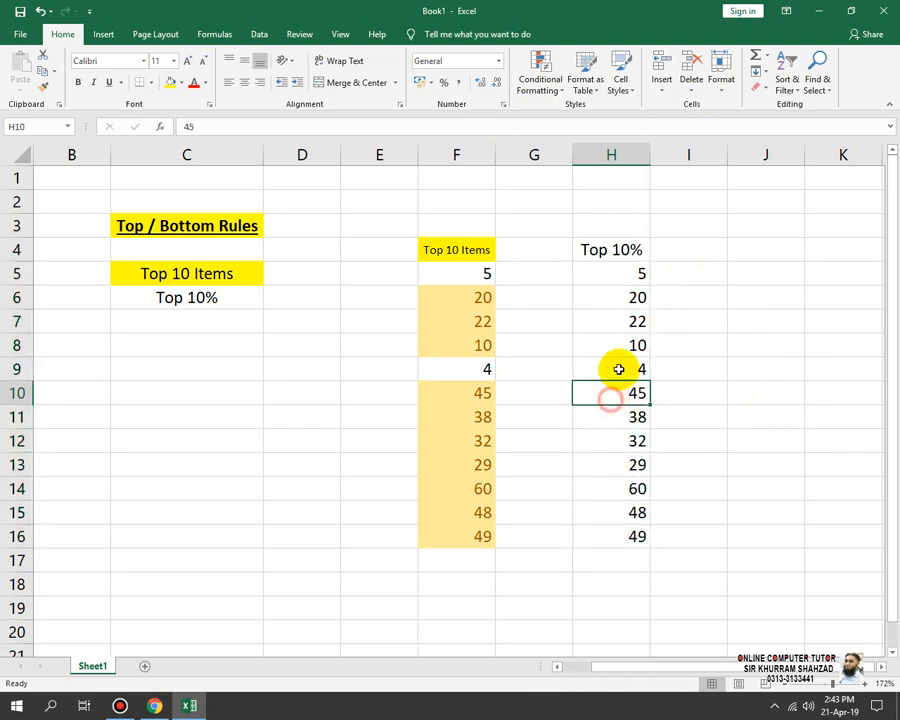
left_click(625, 321)
Step: Apply a Top 10% conditional formatting rule with Light Red Fill with Dark Red Text to H5:H16
left_click_drag(625, 267, 614, 530)
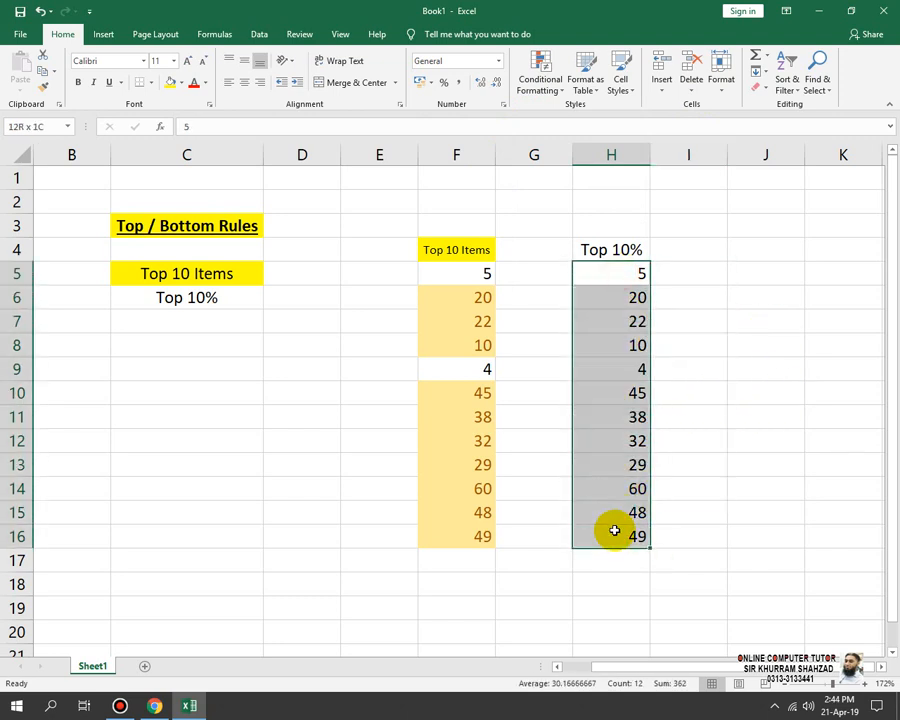
left_click(546, 88)
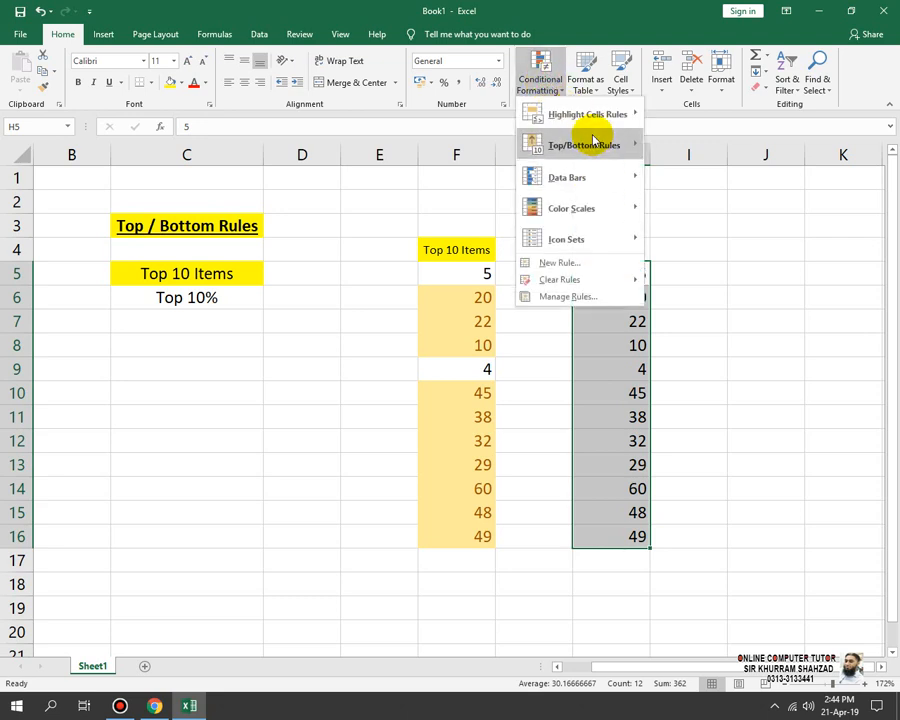
mouse_move(597, 142)
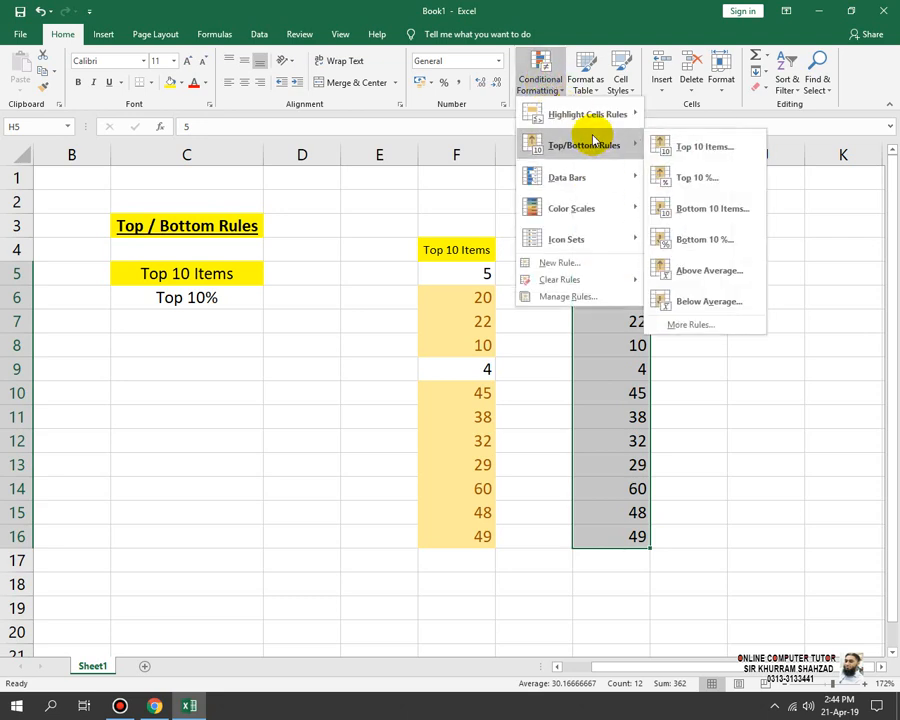
left_click(688, 186)
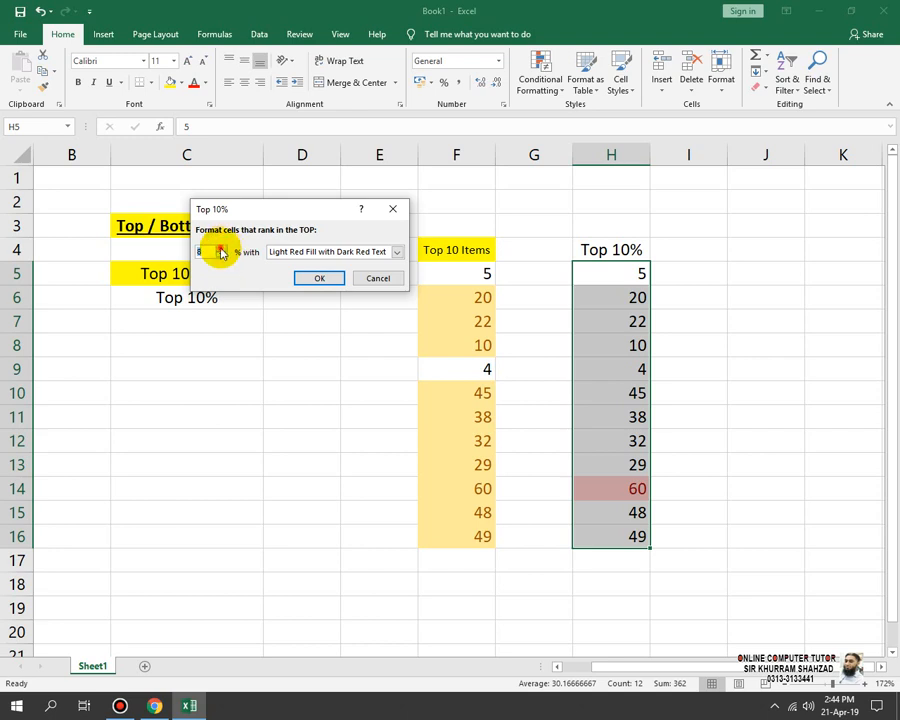
left_click(307, 278)
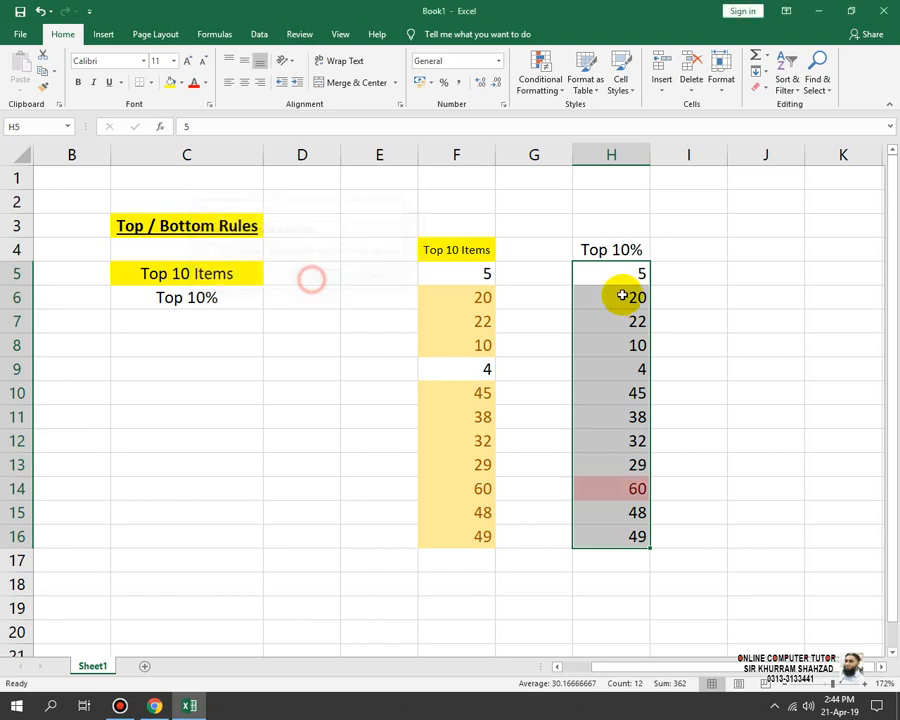
Step: Calculate 10% of each second-list value by entering =H5*10% in I5 and filling it down to I16
left_click(692, 275)
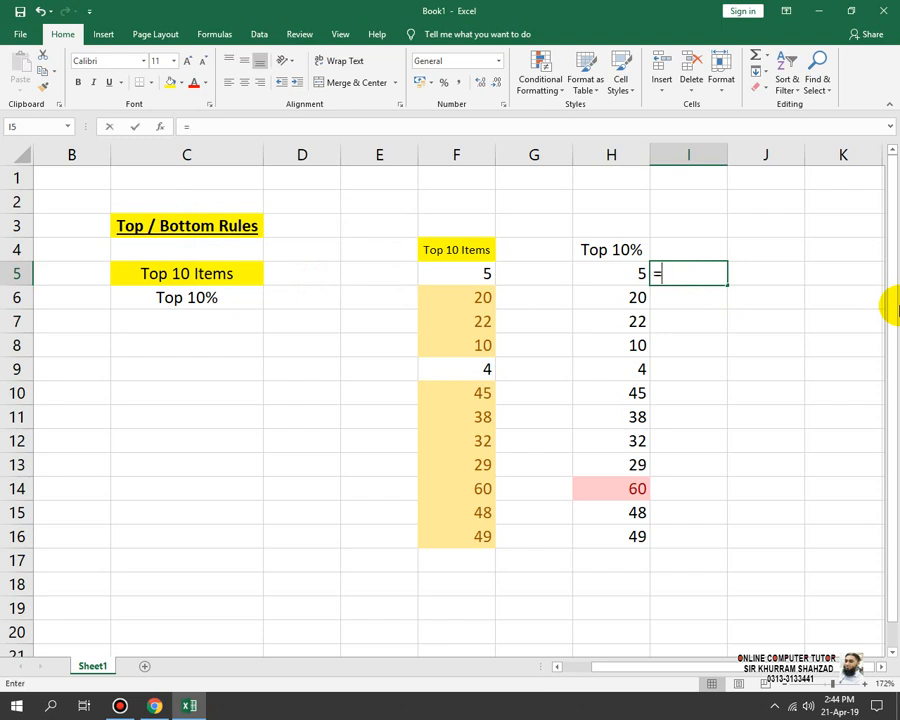
type("=")
key("Left")
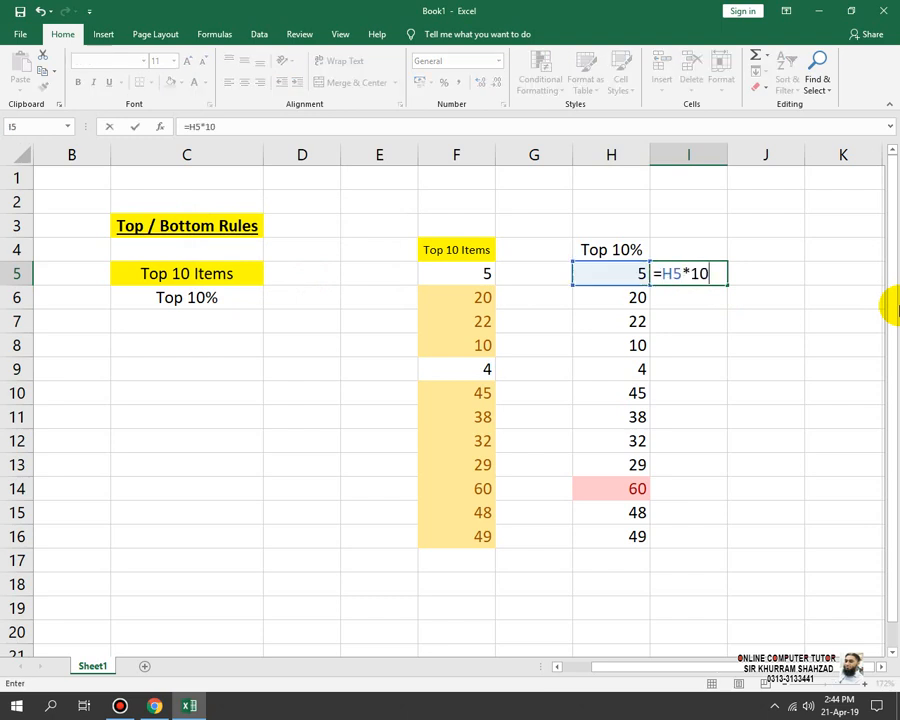
type("*10%")
key("Return")
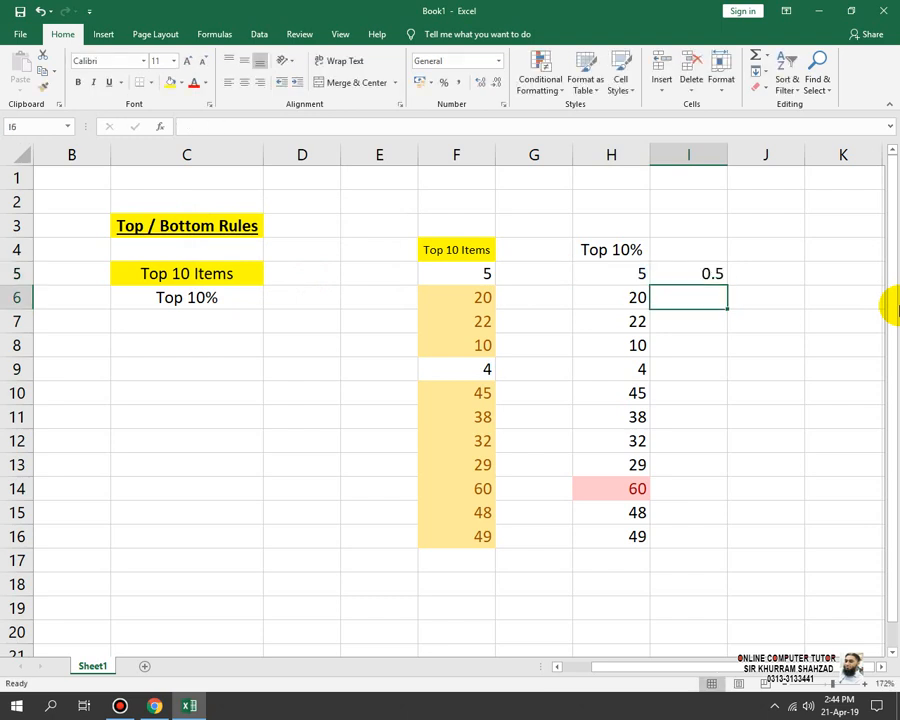
left_click(712, 273)
left_click_drag(725, 284, 638, 537)
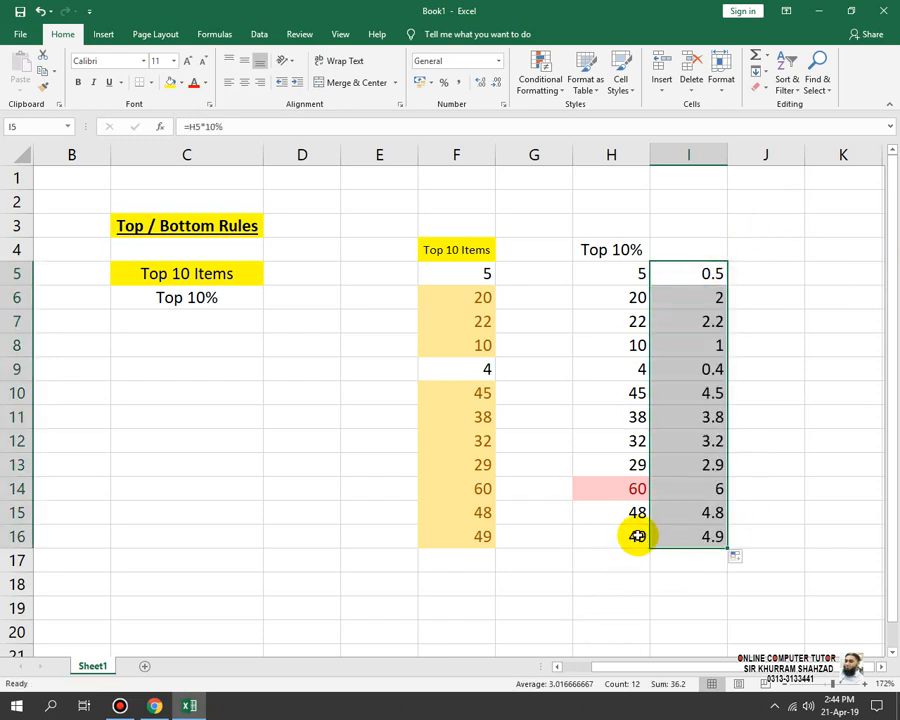
Step: Delete the 10% calculations from I5:I16
left_click(697, 489)
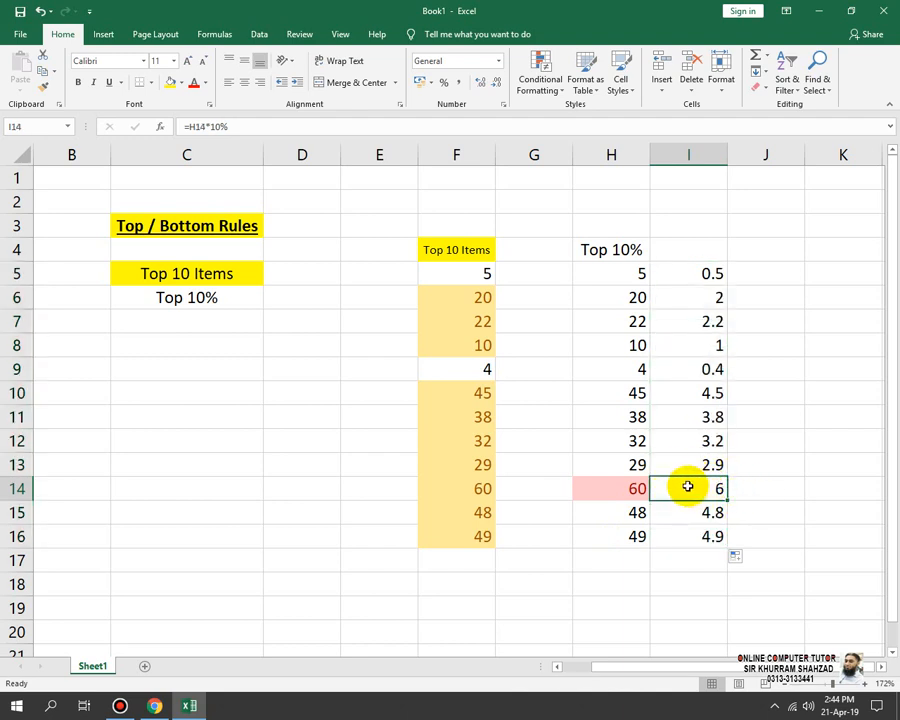
left_click(612, 487)
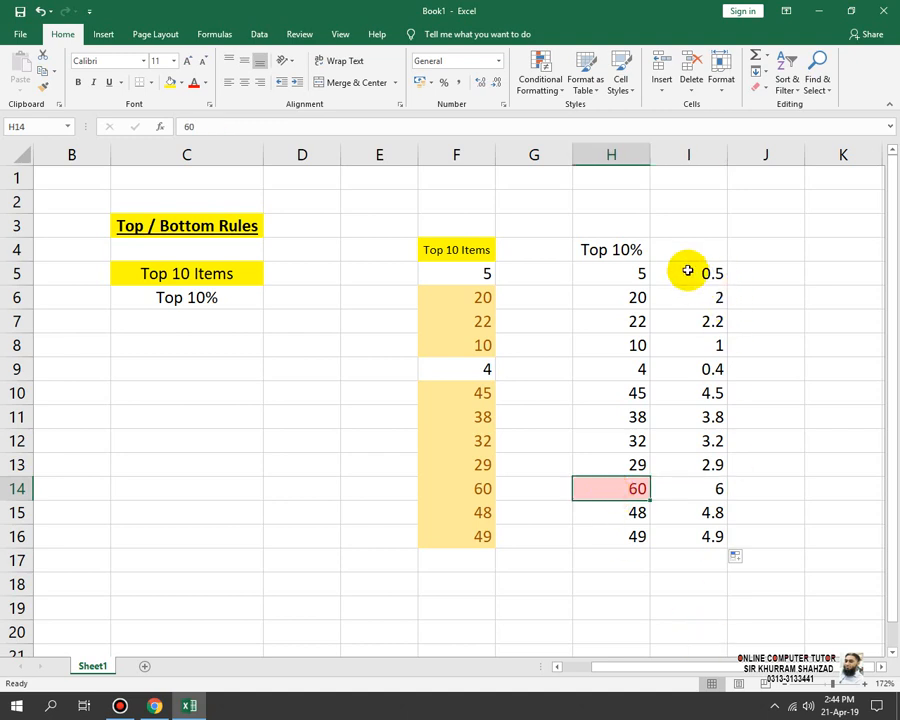
left_click_drag(688, 270, 711, 535)
key("Delete")
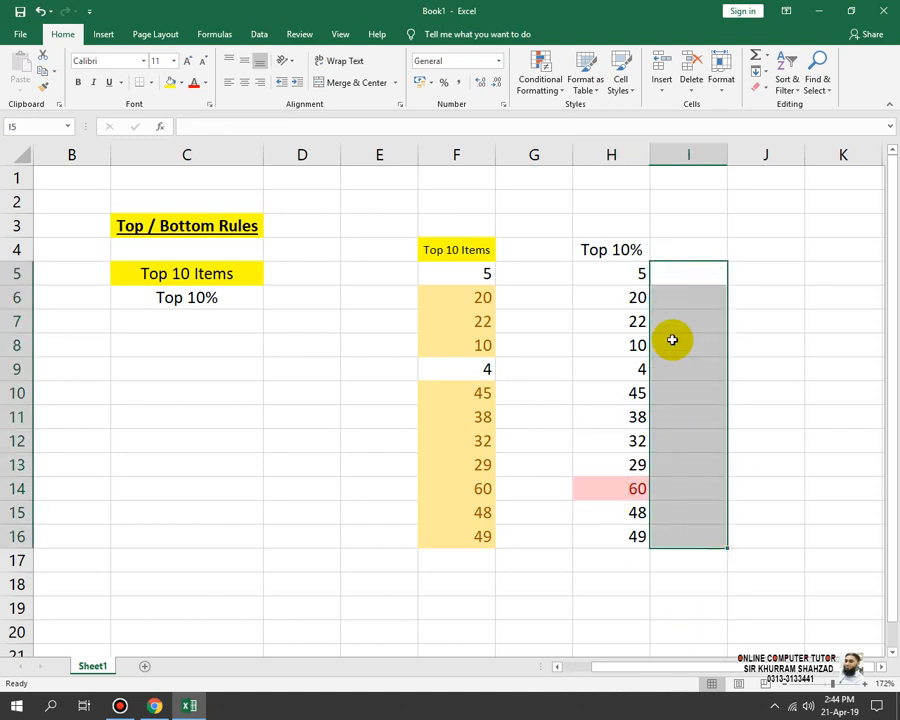
Step: Fill the Top 10% labels in H4 and C6 with yellow
left_click(600, 245)
left_click(169, 88)
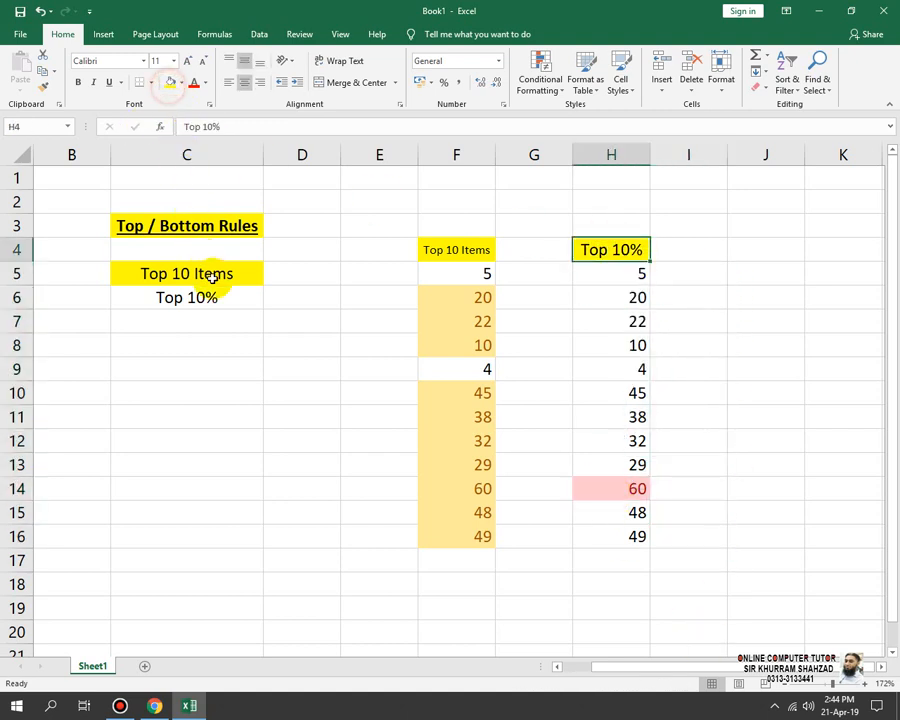
left_click(220, 310)
left_click(214, 293)
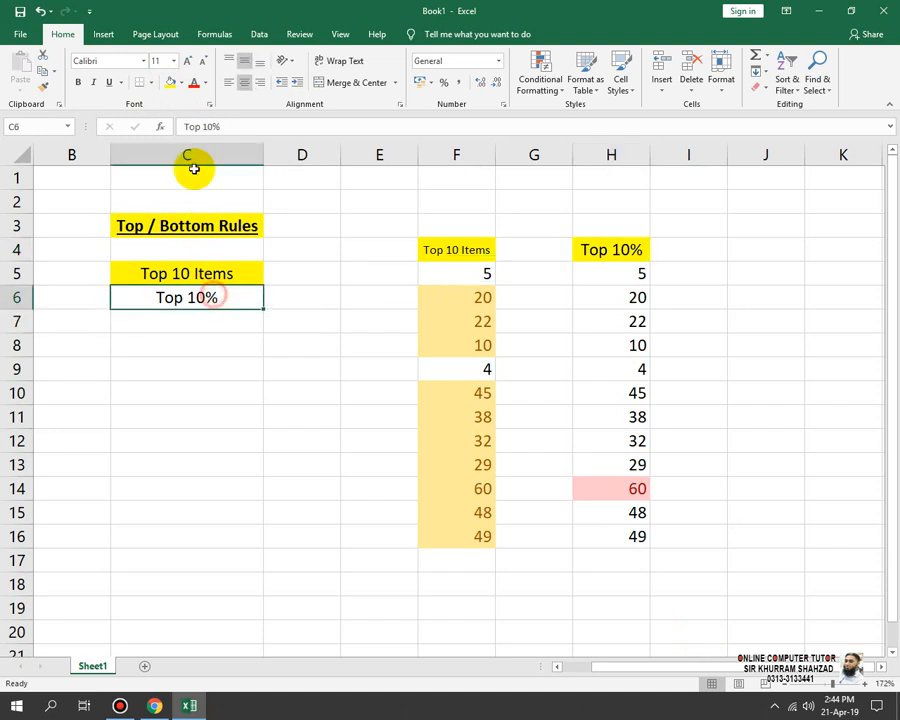
left_click(169, 88)
Step: Copy the two rule labels in C5:C6 to the cells directly below, starting at C7
left_click_drag(197, 273, 204, 296)
key("ctrl+c")
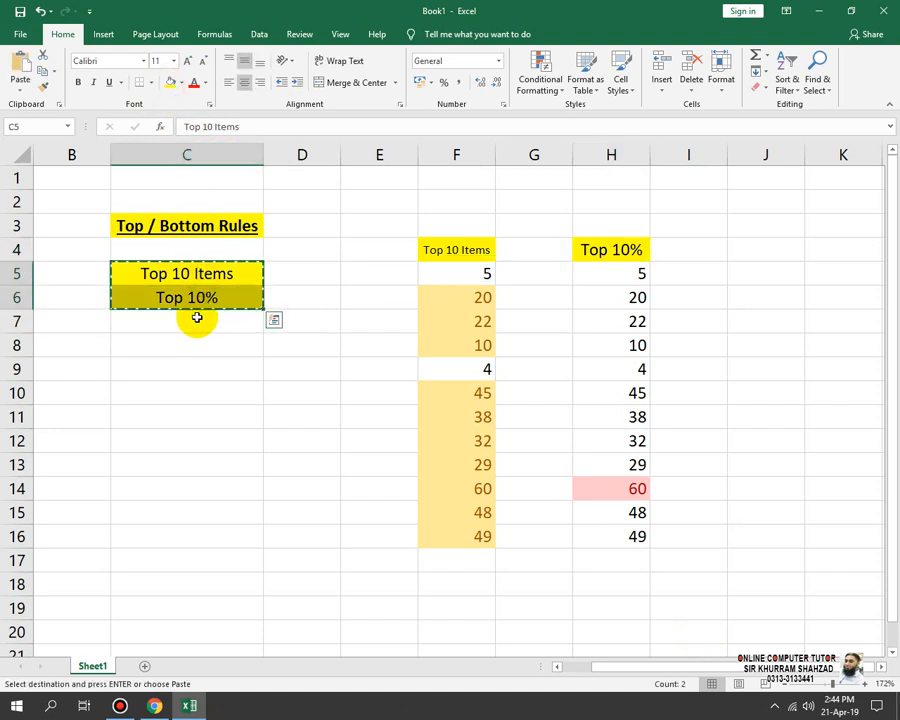
left_click(197, 323)
key("ctrl+v")
key("Escape")
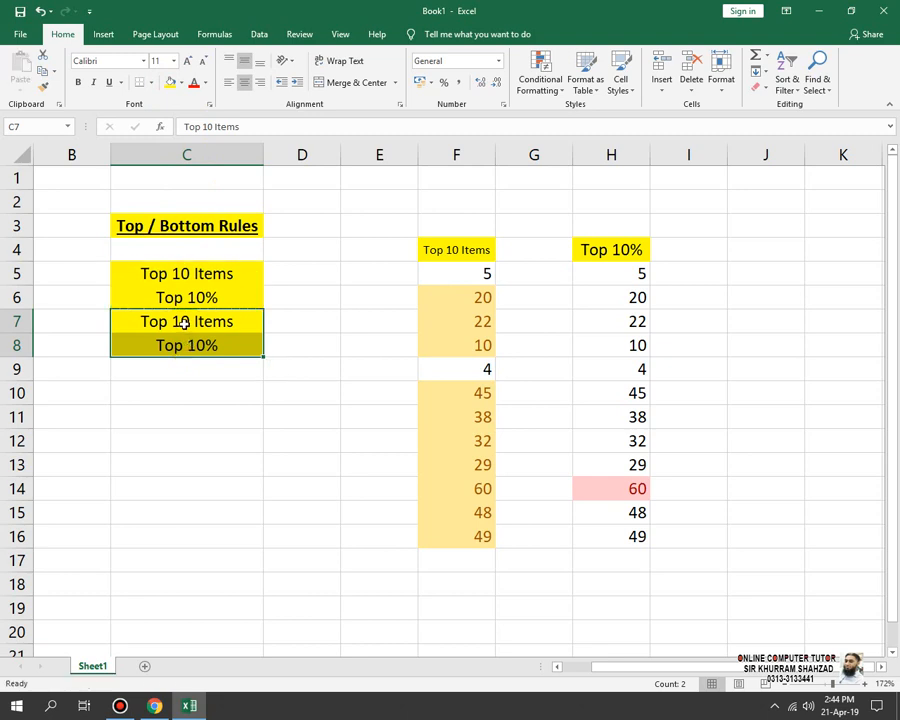
Step: Change the copied labels to "Bottom 10 Items" in C7 and "Bottom 10%" in C8
left_click(163, 321)
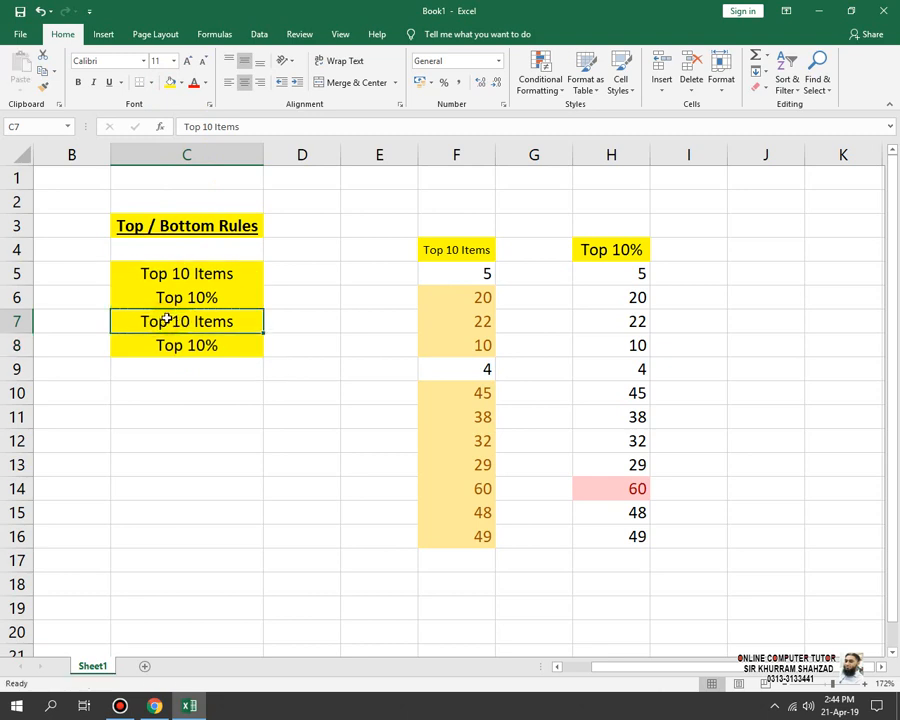
left_click_drag(166, 321, 90, 309)
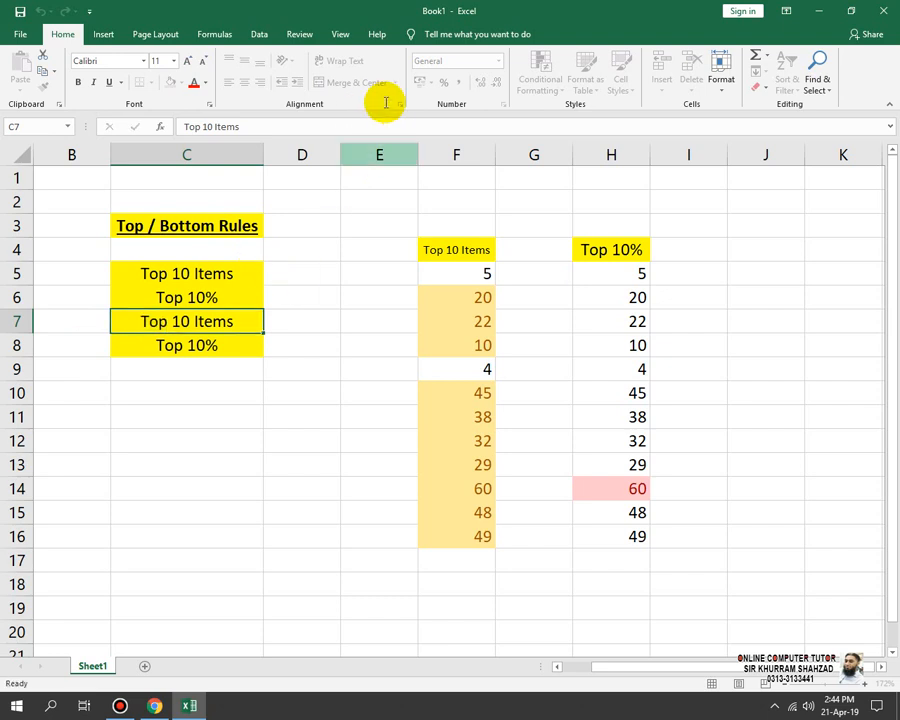
key("Escape")
left_click(538, 77)
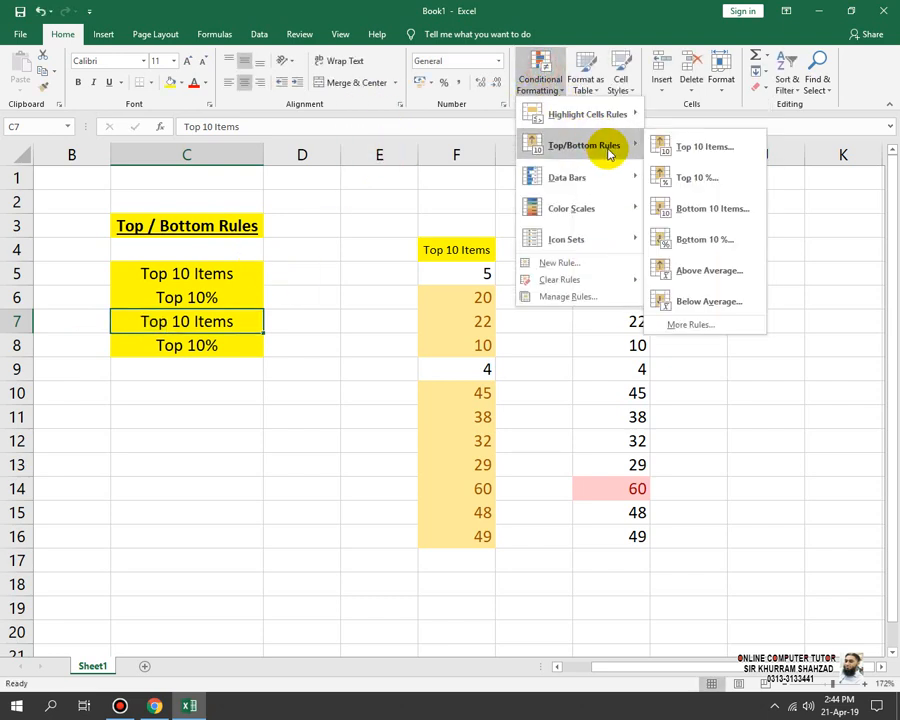
left_click(165, 321)
double_click(163, 321)
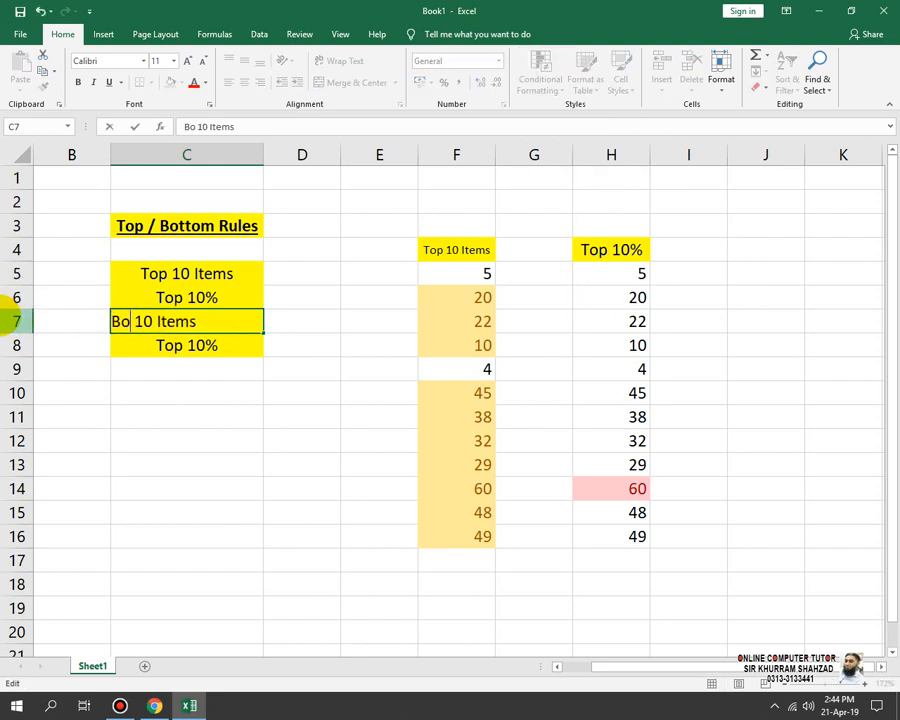
type("Bottom")
key("Return")
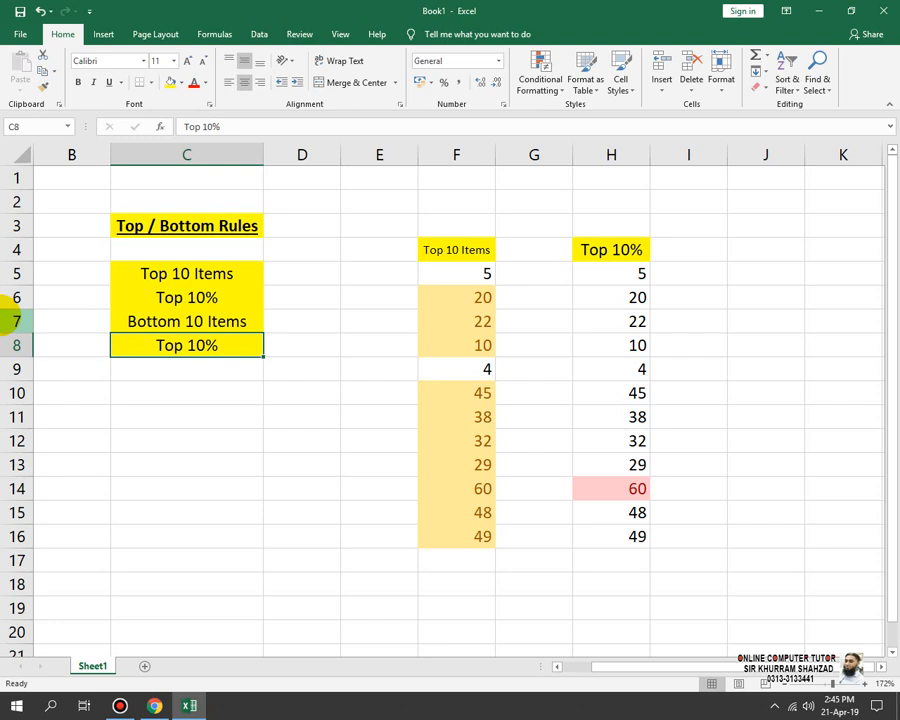
double_click(150, 345)
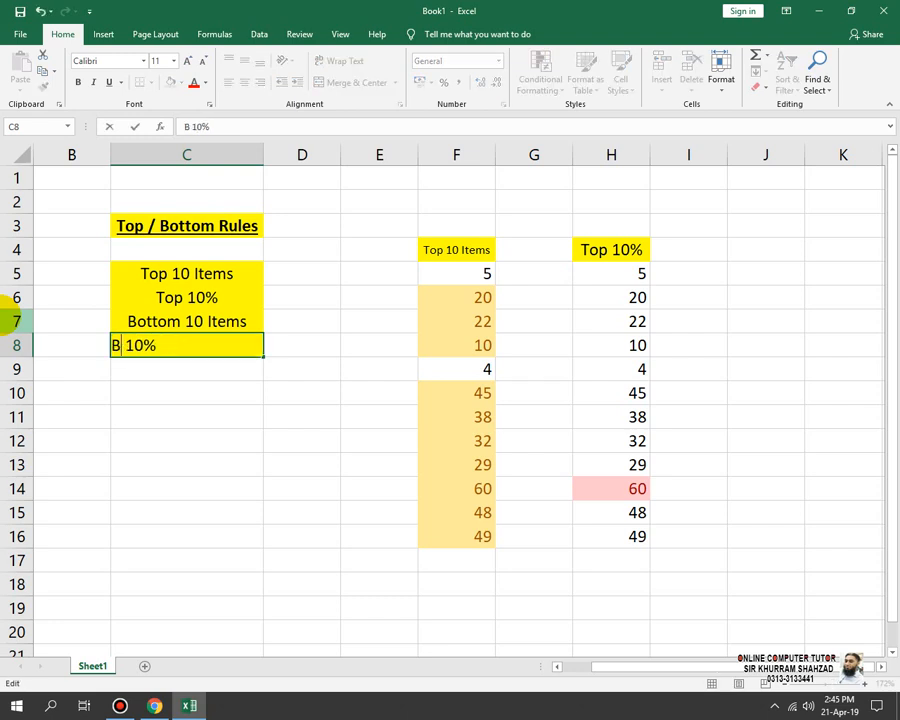
key("Return")
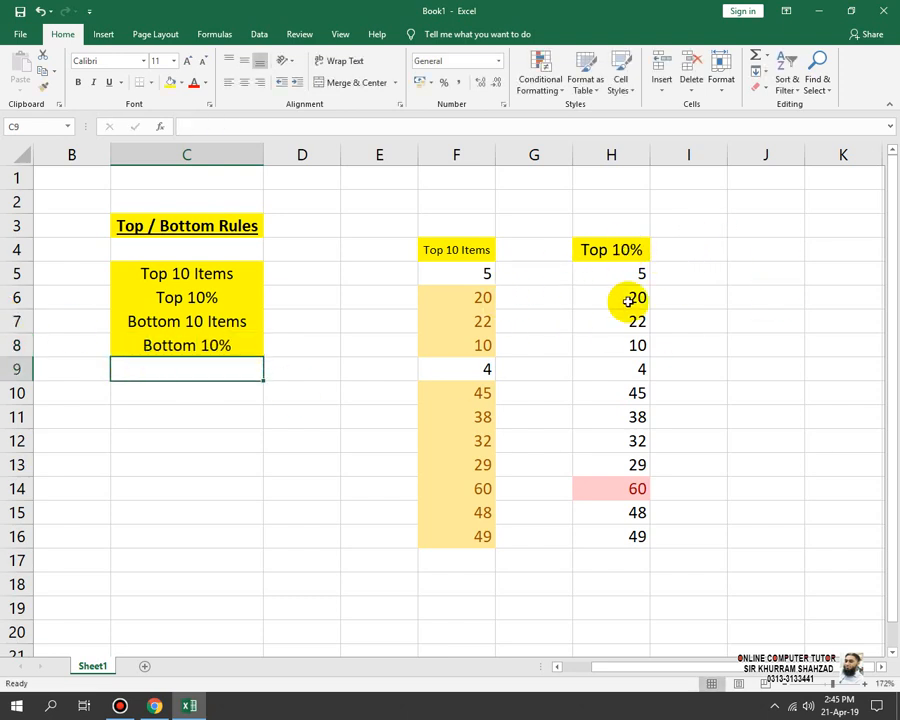
Step: Copy both labelled number lists in F4:H16 to a second block starting at F18
left_click_drag(621, 256, 460, 531)
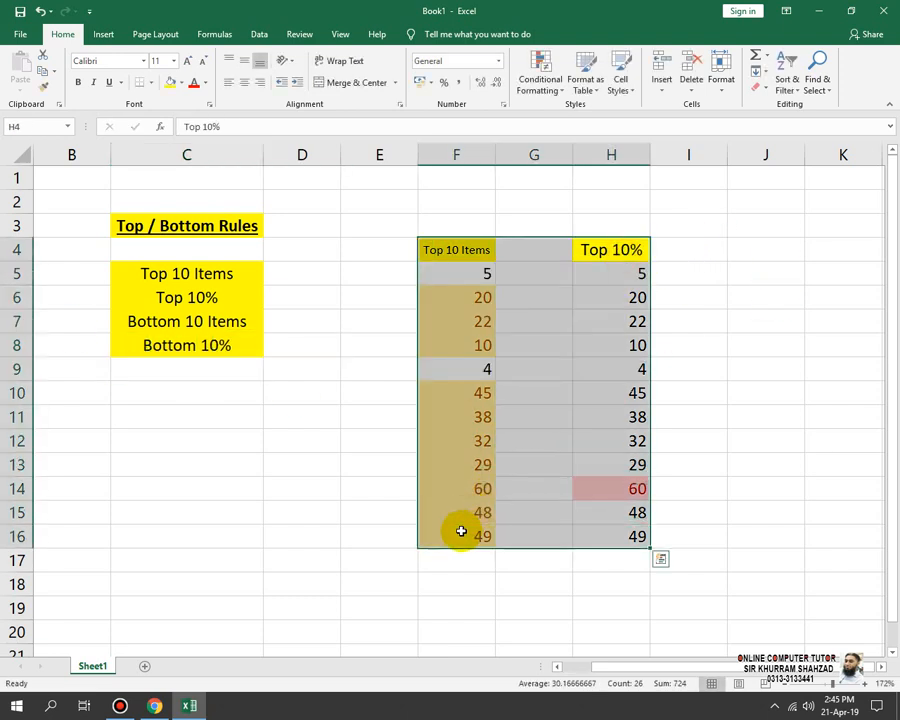
key("ctrl+c")
left_click(136, 580)
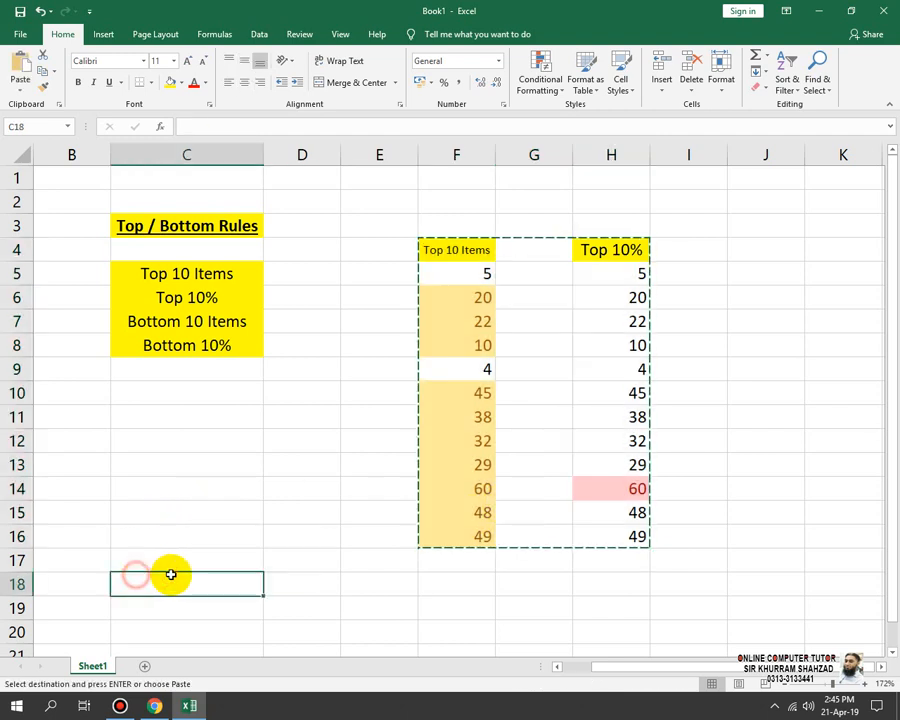
left_click(432, 586)
key("ctrl+v")
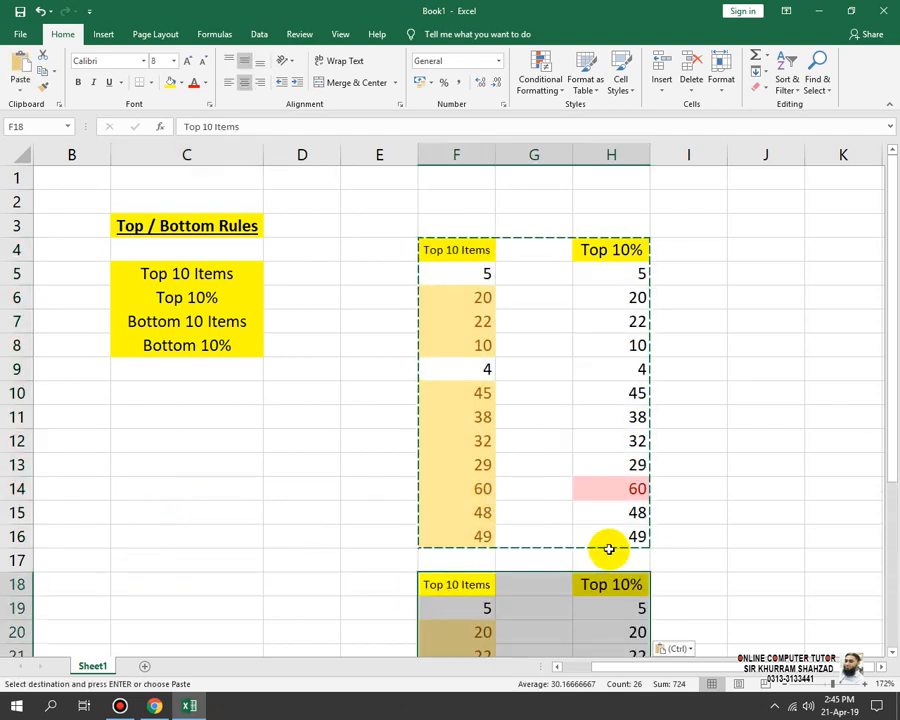
left_click(706, 528)
Step: Copy the "Bottom 10 Items" label from C7 into F18 and reduce its font size
left_click(197, 328)
key("Escape")
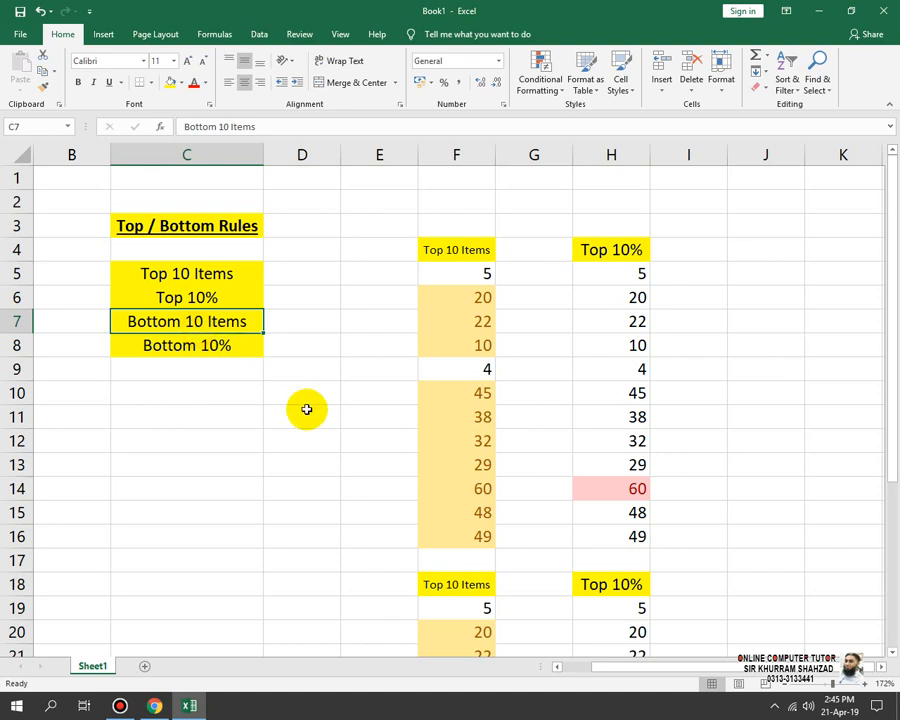
key("ctrl+c")
left_click(446, 582)
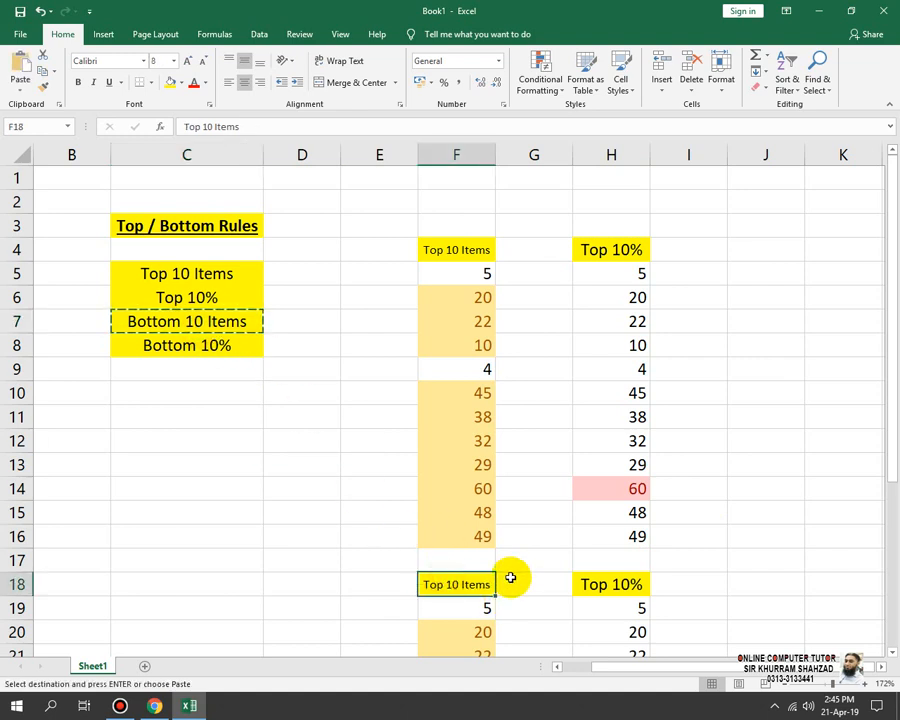
key("ctrl+v")
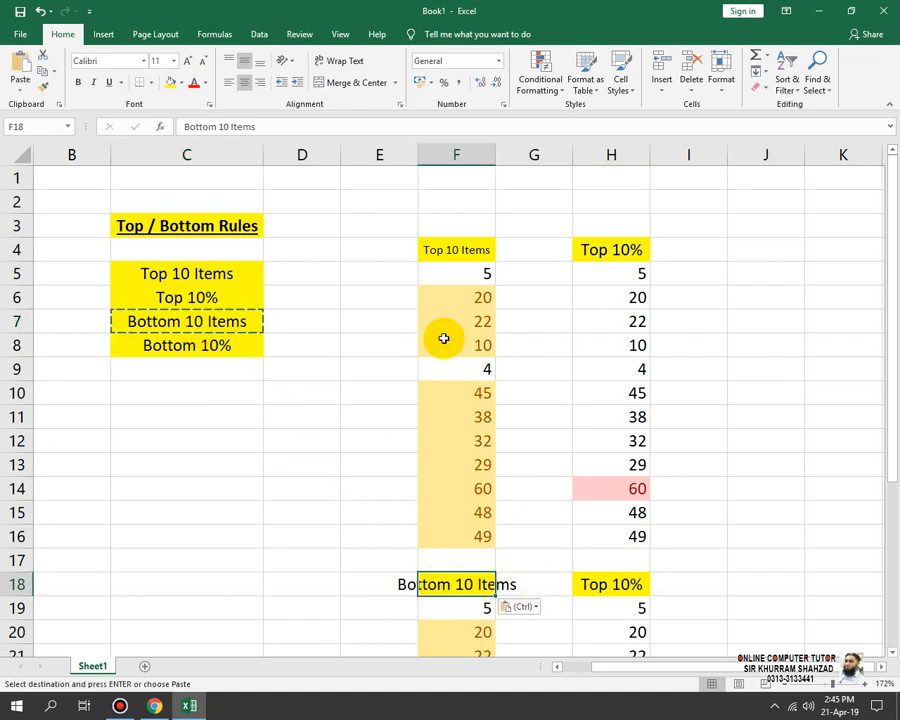
left_click(204, 63)
Step: Copy the "Bottom 10%" label from C8 into H18 as the heading of the second copied list
left_click(622, 587)
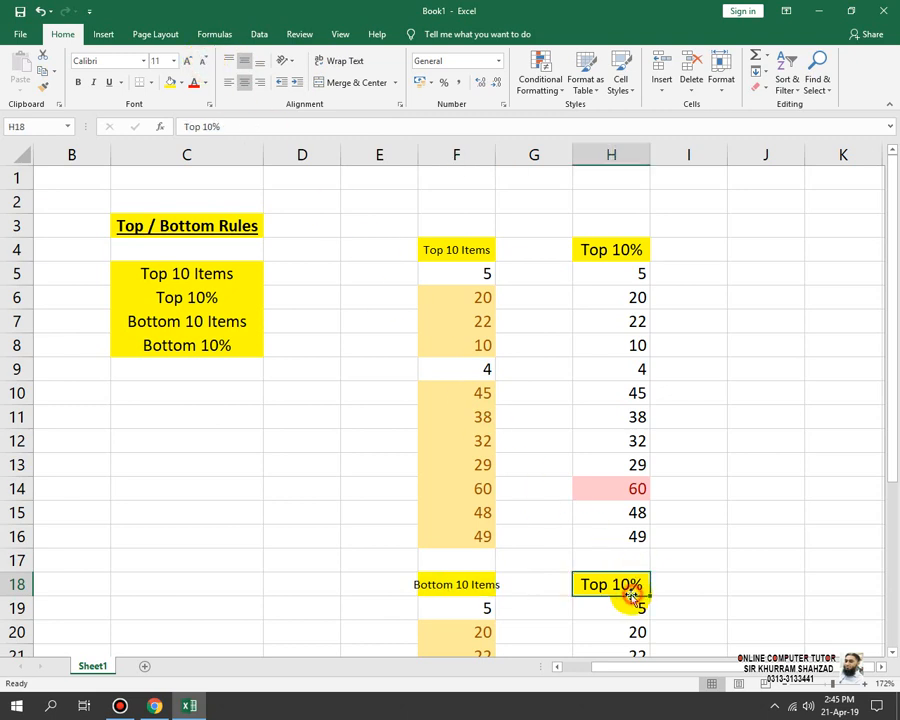
left_click(201, 347)
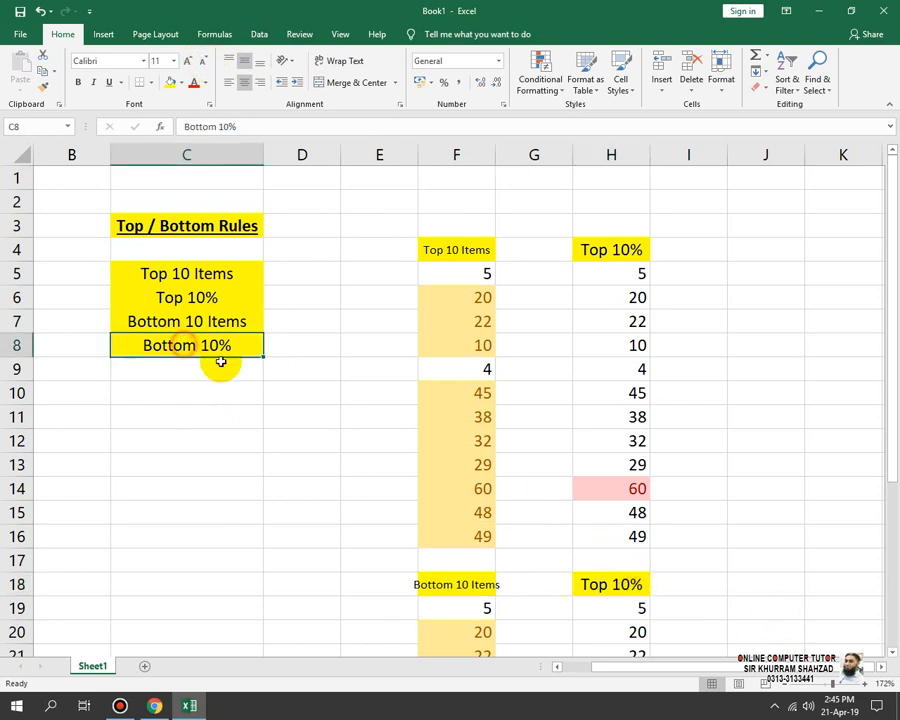
key("ctrl+c")
left_click(634, 587)
key("ctrl+v")
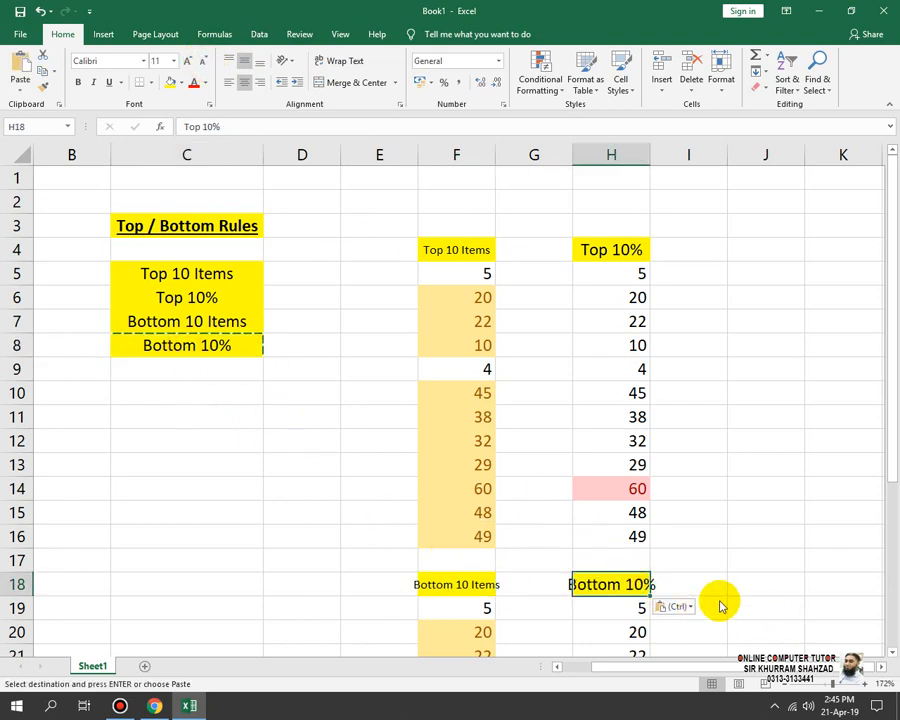
left_click(735, 580)
Step: Clear the conditional formatting rules from the copied number lists in E19:I30
scroll(655, 528, "down", 2)
scroll(655, 528, "down", 2)
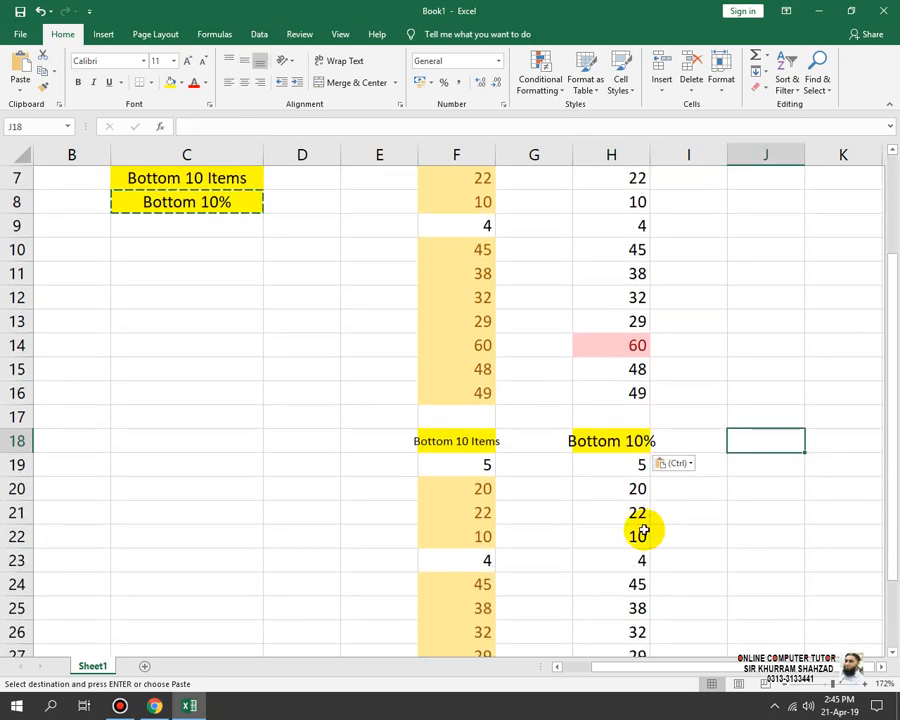
left_click_drag(440, 399, 690, 650)
left_click(655, 609)
left_click_drag(677, 518, 362, 255)
left_click(540, 75)
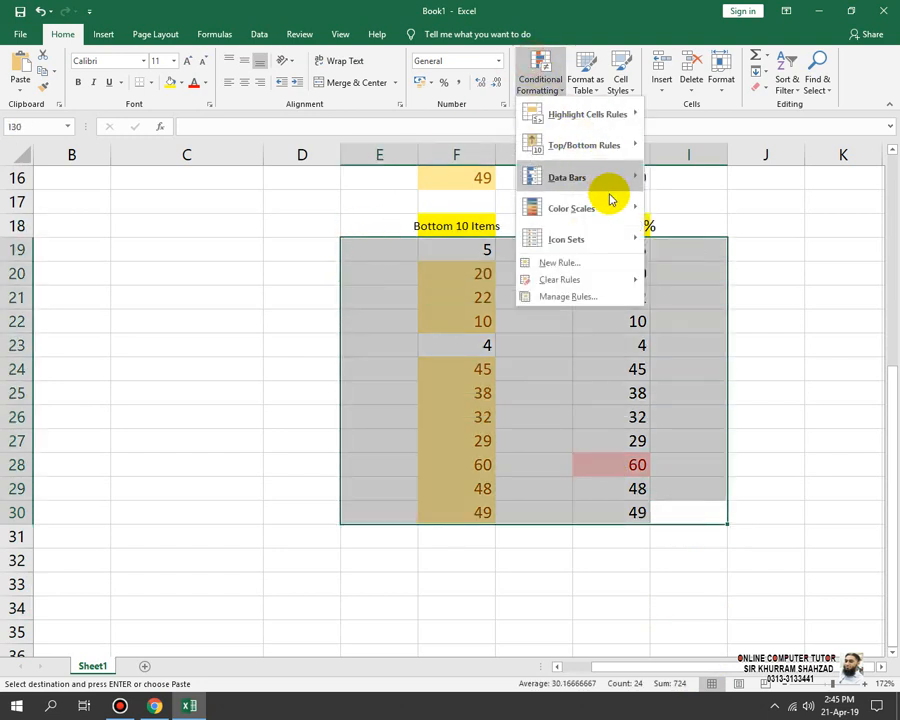
mouse_move(611, 248)
mouse_move(603, 180)
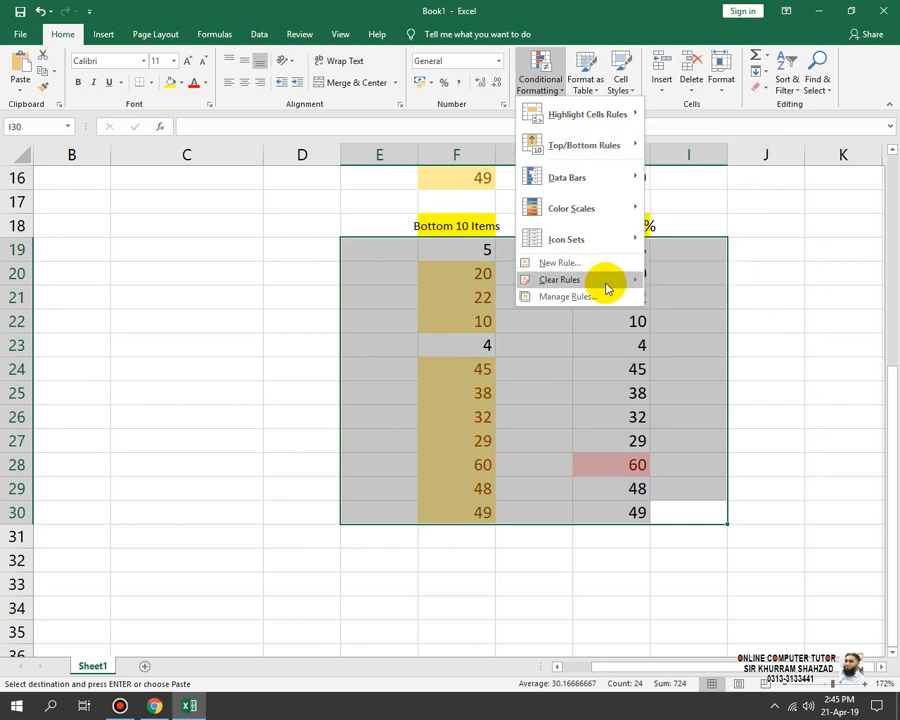
mouse_move(604, 285)
left_click(660, 284)
left_click(794, 368)
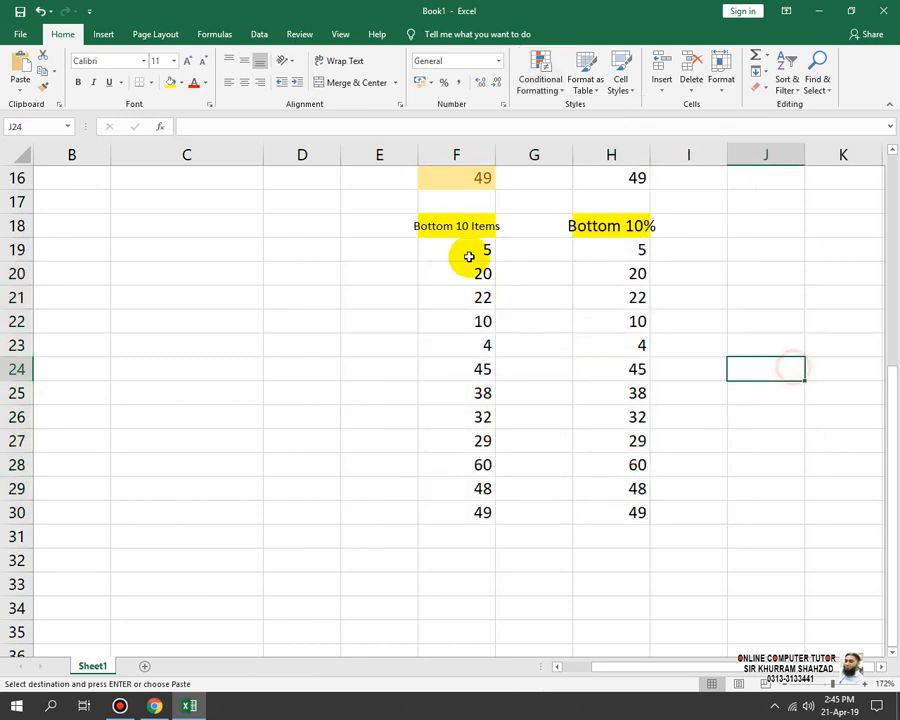
Step: Start a Bottom 10 Items conditional formatting rule for the numbers in F19:F30
left_click(470, 249)
left_click_drag(502, 344, 474, 512)
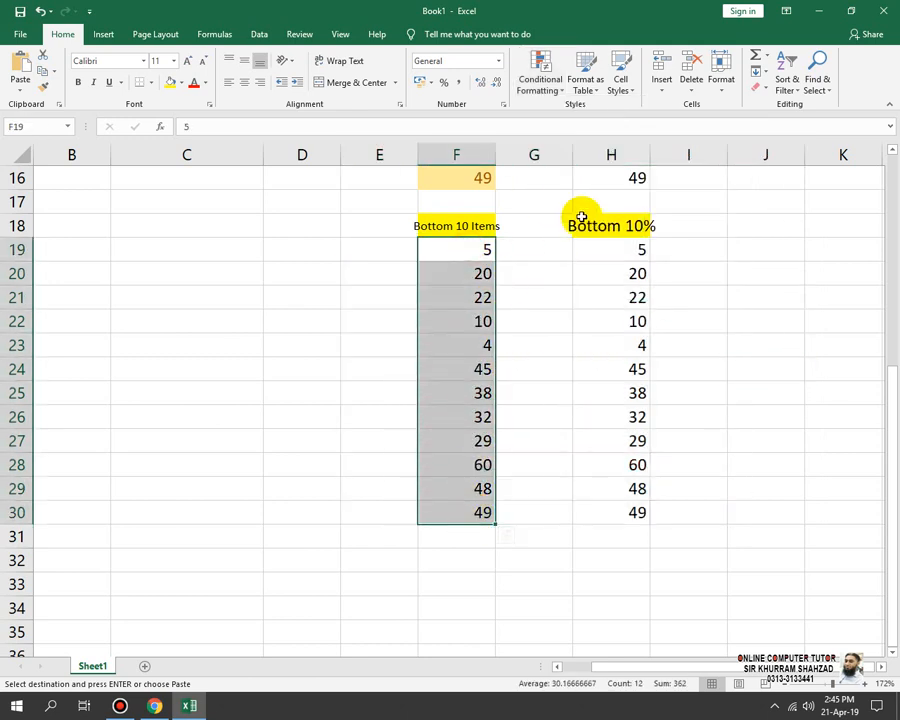
left_click(558, 90)
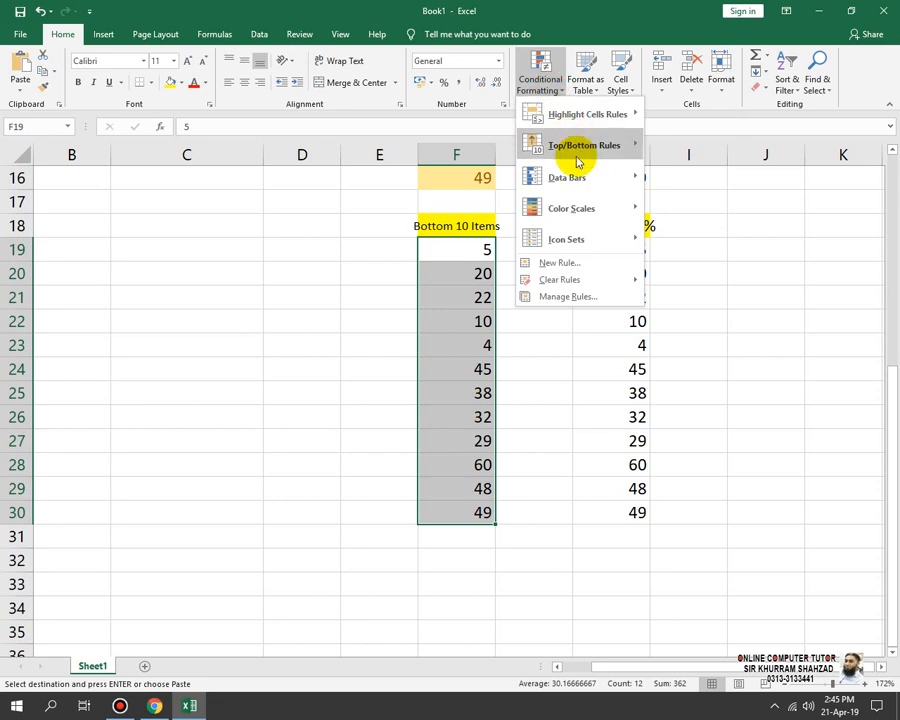
mouse_move(578, 152)
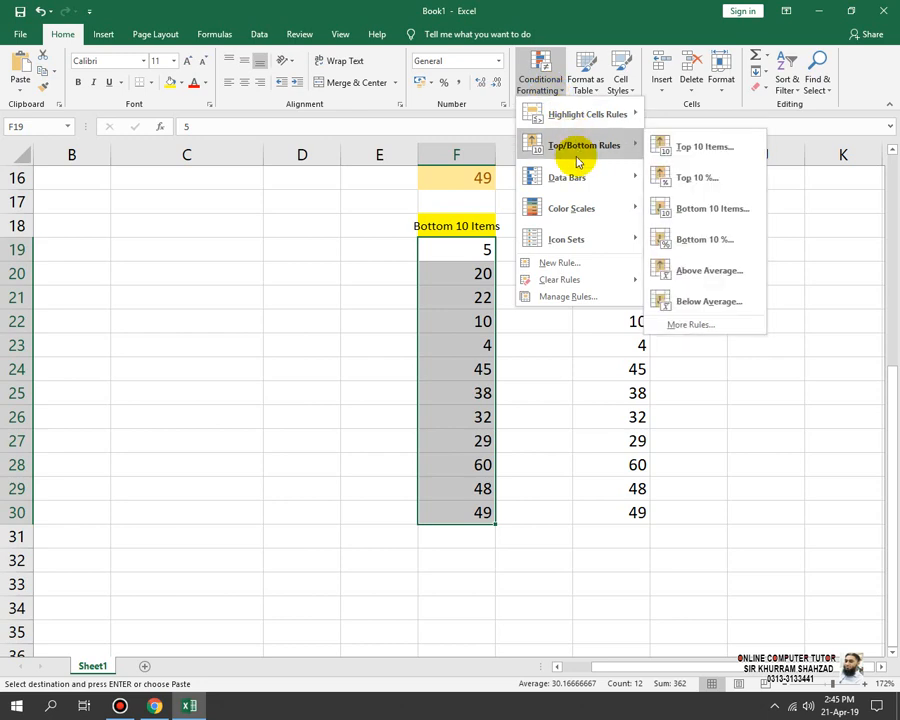
left_click(708, 208)
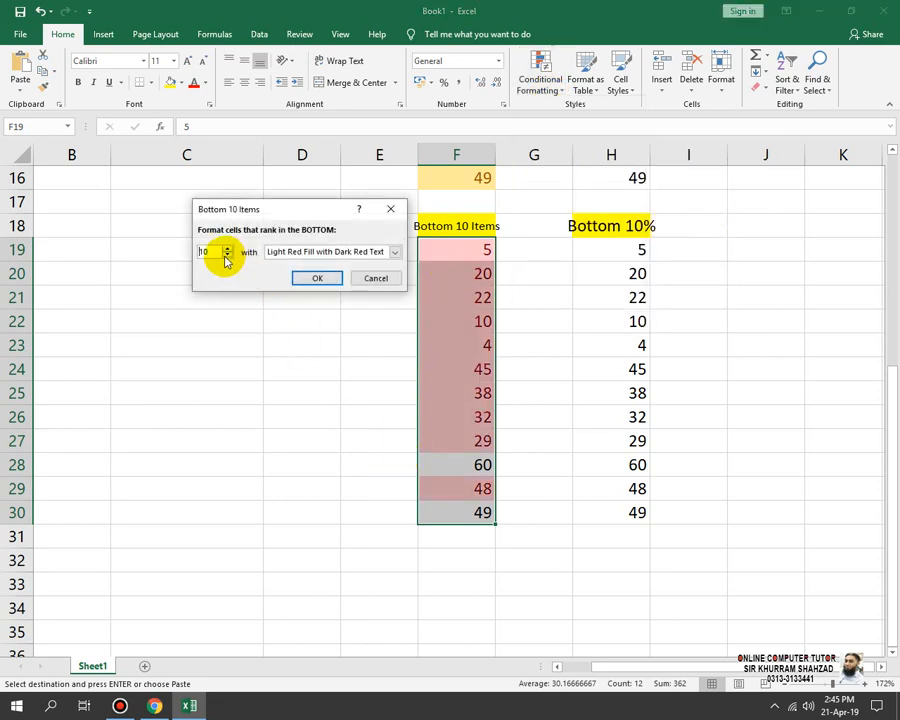
Step: Try bottom-rank counts such as 6 and 14, and apply the rule with 10 items and Light Red Fill with Dark Red Text
left_click(227, 248)
left_click(227, 248)
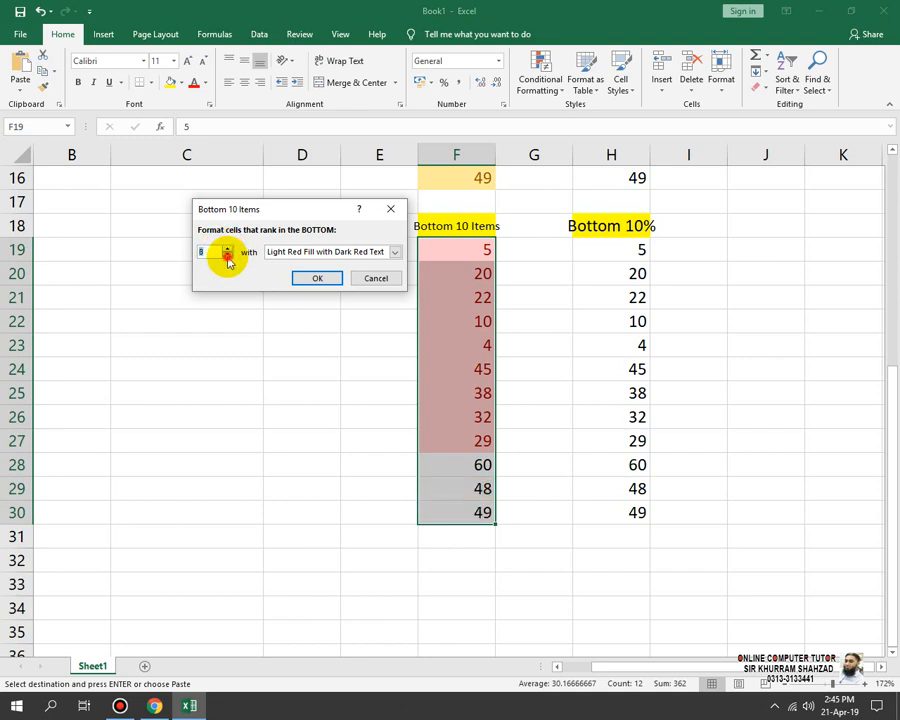
left_click(227, 257)
left_click(227, 257)
left_click(227, 257)
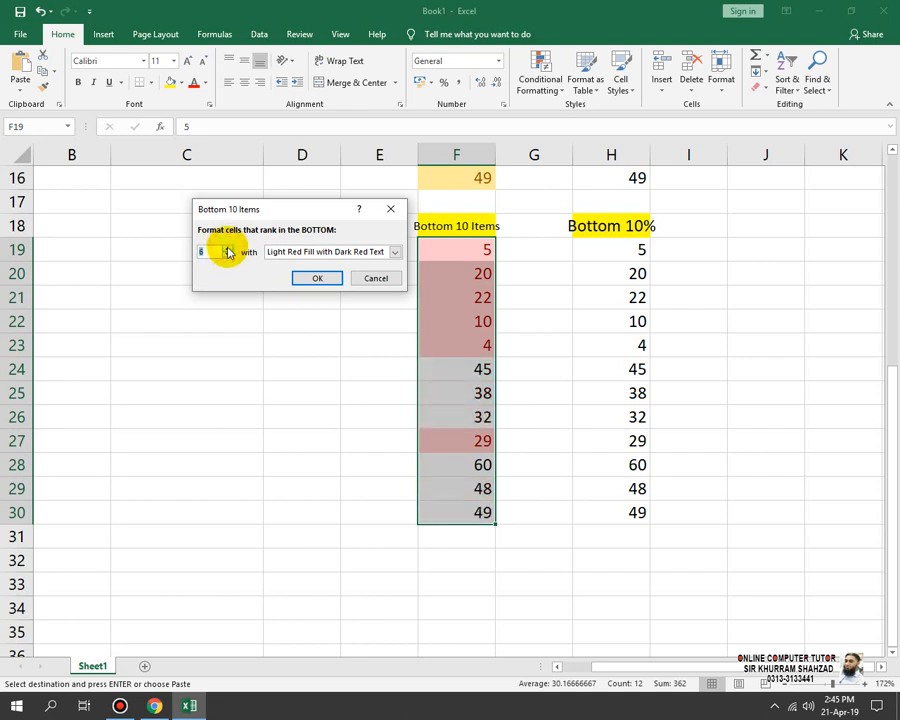
left_click(228, 249)
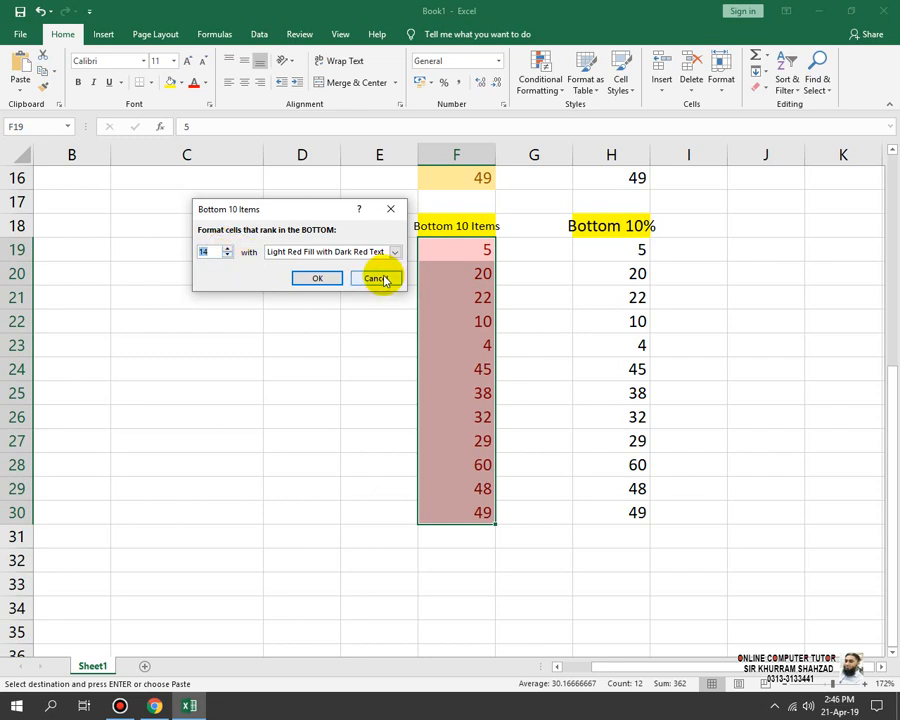
left_click(228, 248)
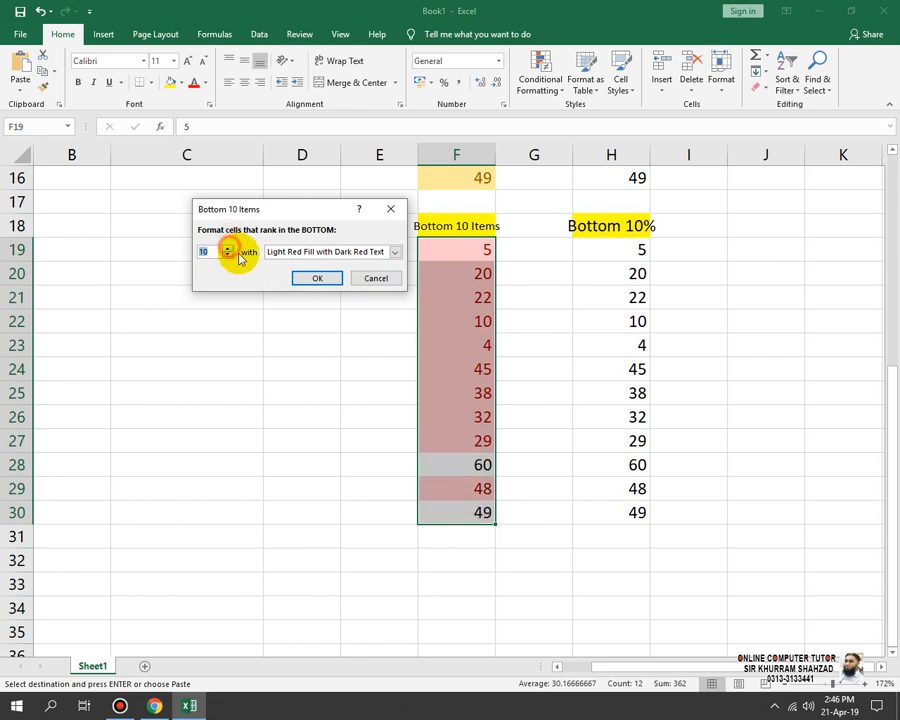
left_click(315, 278)
Step: Apply a Bottom 10% rule to H19:H30 with 10% and Light Red Fill with Dark Red Text
left_click_drag(632, 249, 630, 512)
left_click(545, 76)
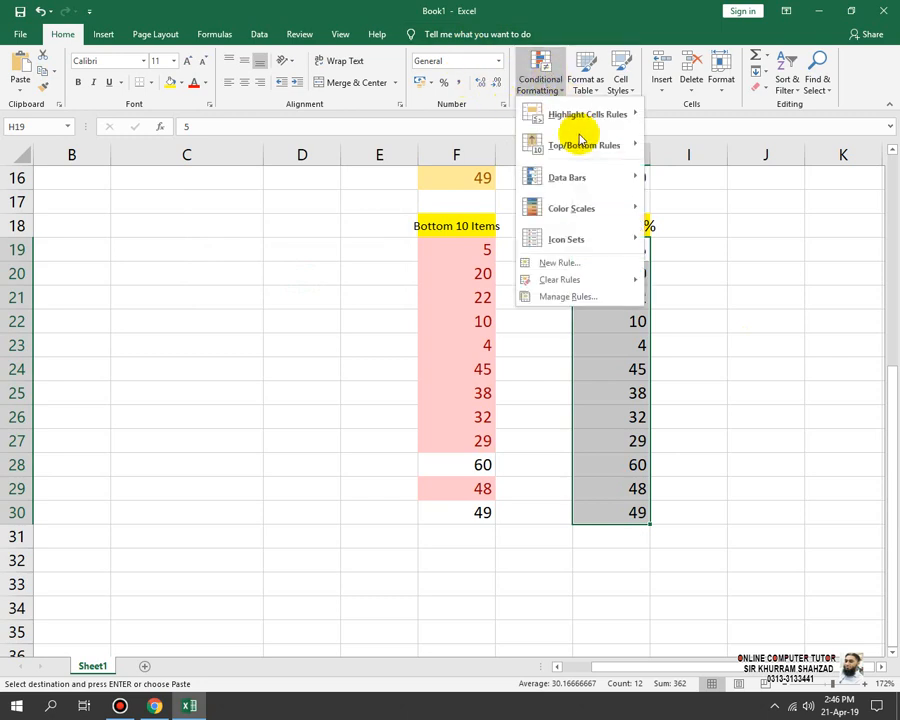
mouse_move(578, 148)
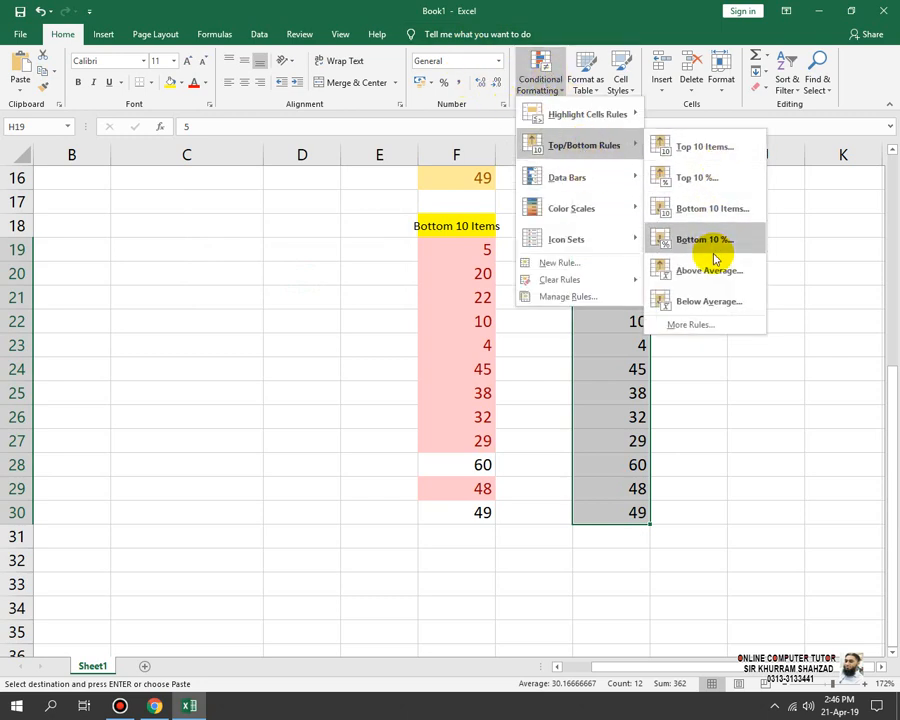
left_click(713, 240)
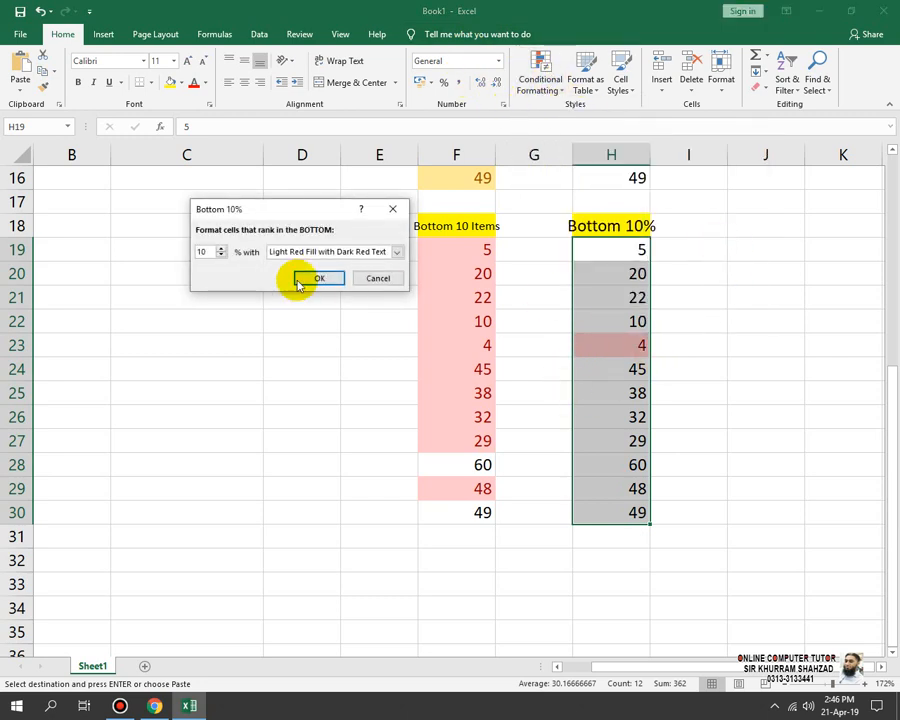
left_click(314, 278)
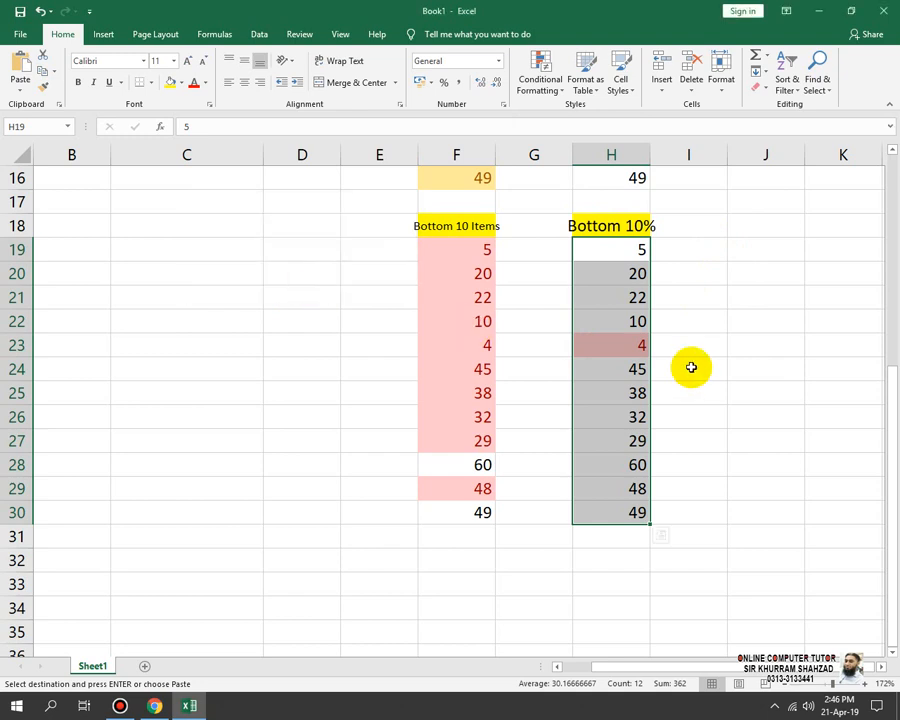
Step: Add the labels "Above Average" in C9 and "Below Average" in C10 to the rule list
scroll(691, 367, "up", 4)
left_click(538, 82)
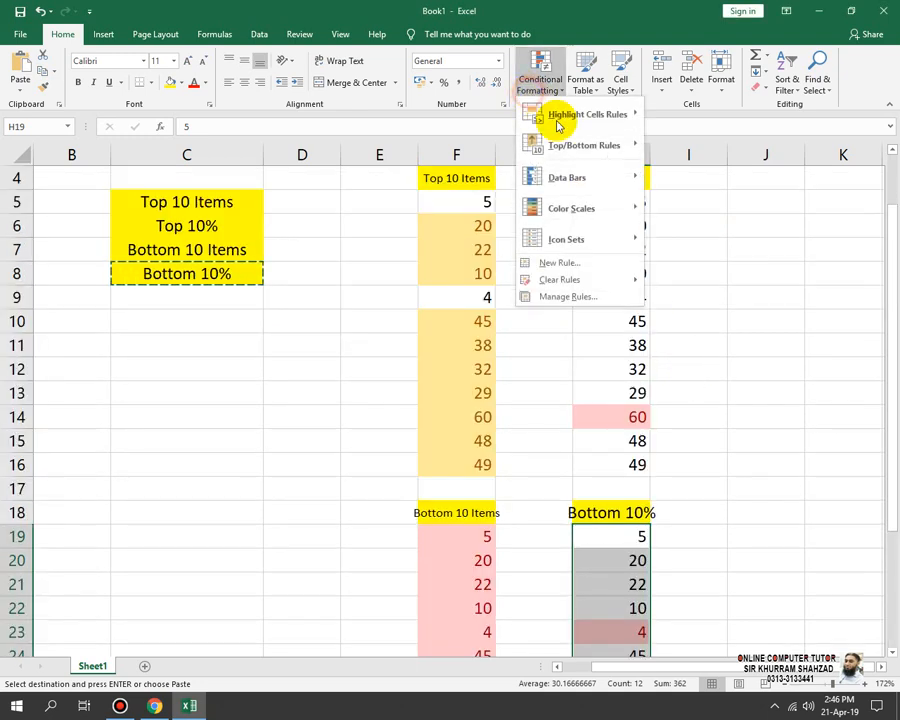
mouse_move(618, 148)
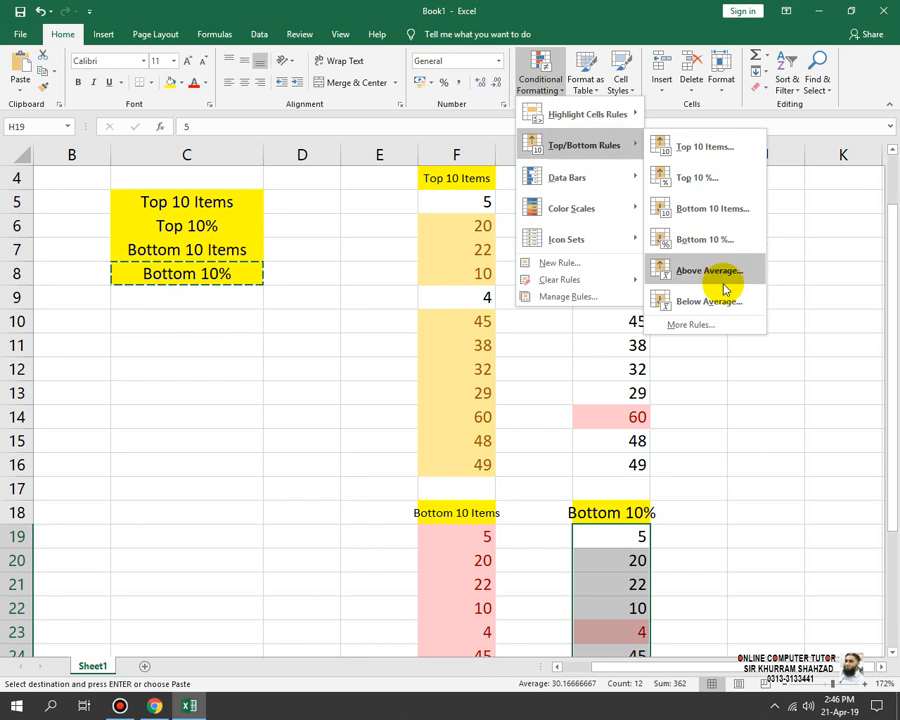
left_click(188, 298)
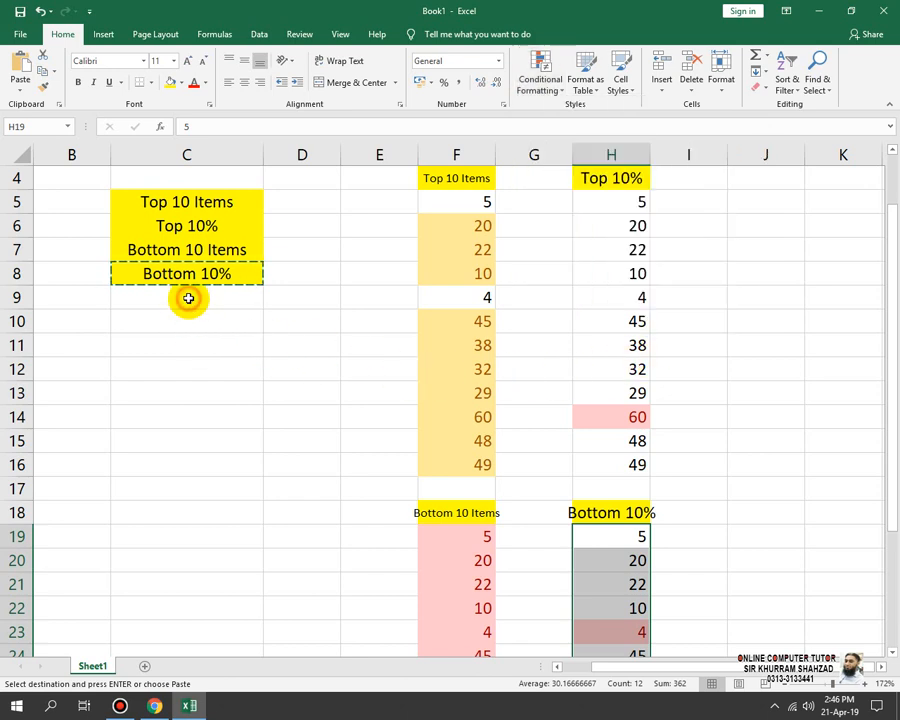
left_click(188, 298)
type("Above Average")
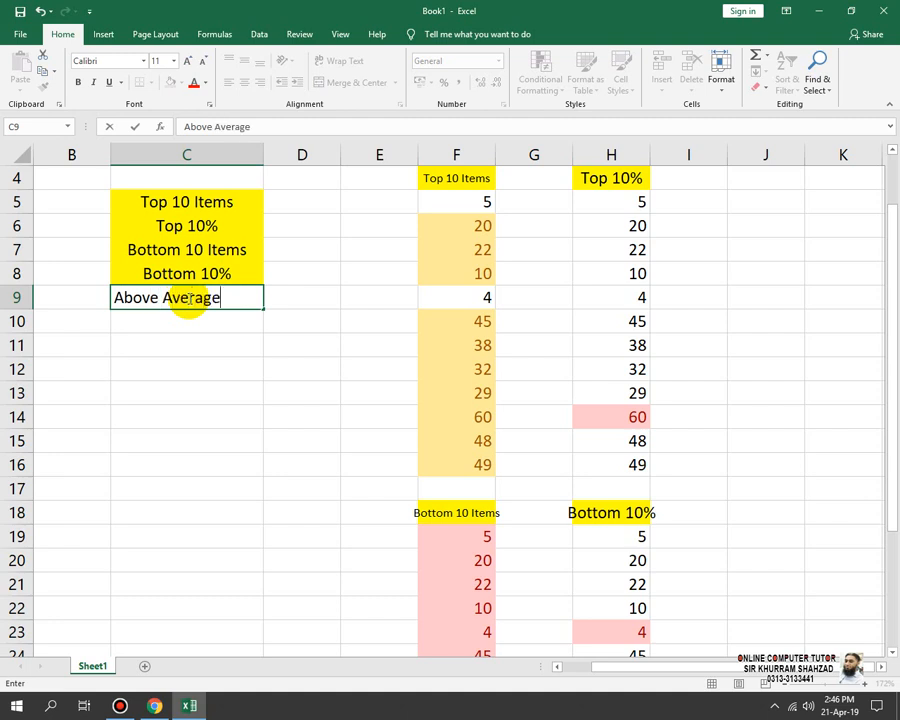
key("Return")
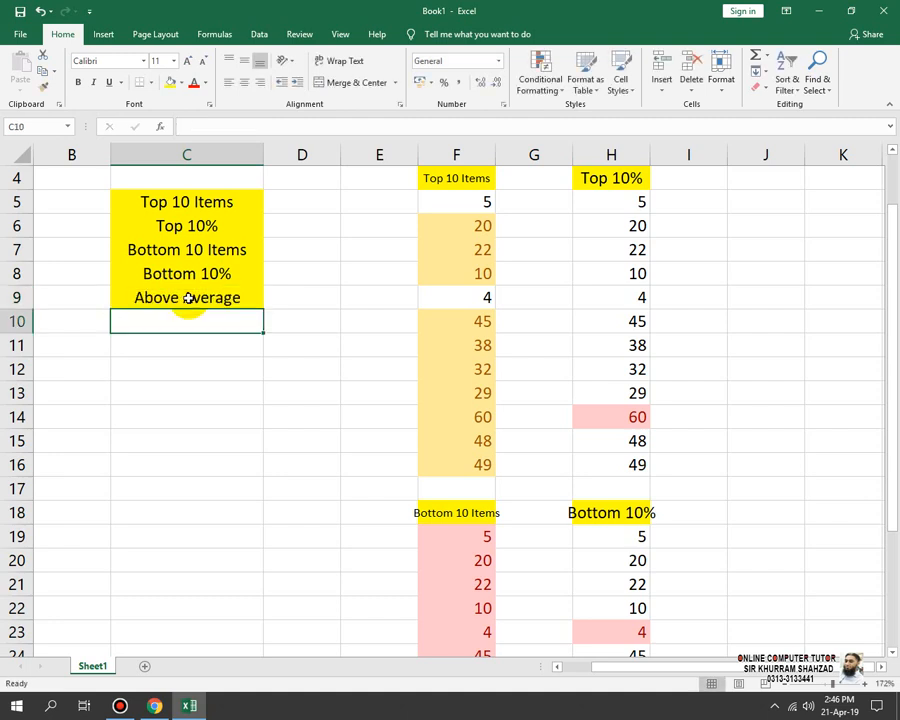
type("Below")
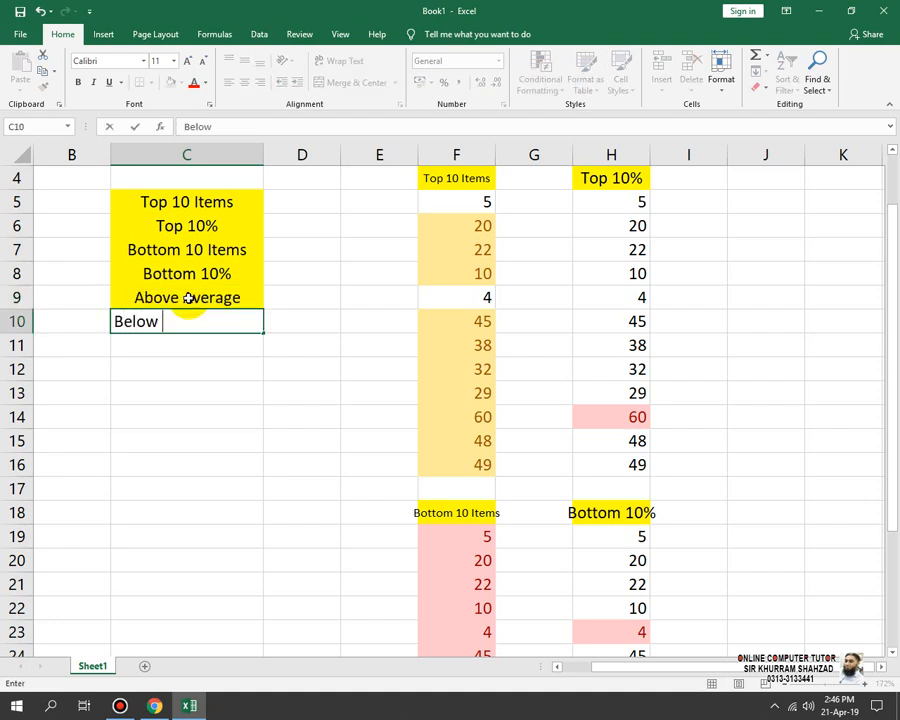
type(" Average")
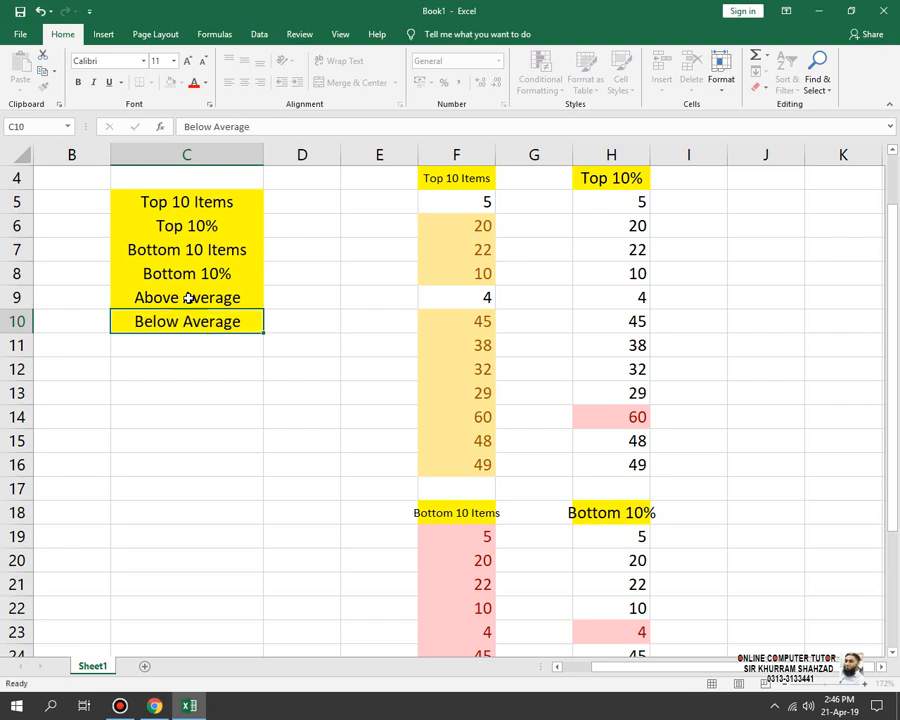
key("Return")
Step: Copy both labelled Bottom-rule lists in F18:H30 to a new block starting at B15
scroll(566, 383, "down", 2)
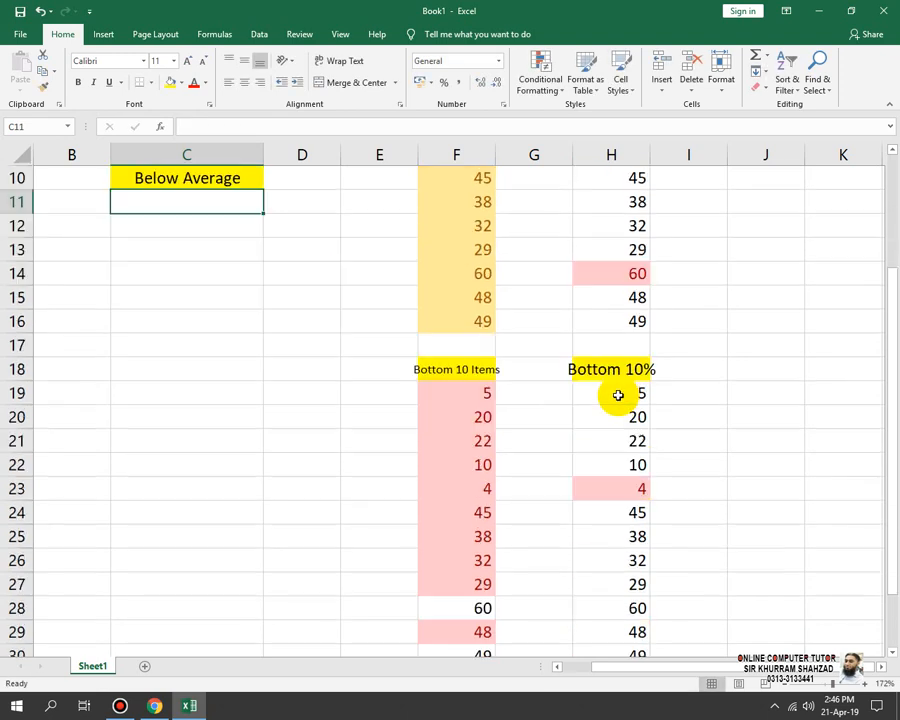
left_click_drag(640, 375, 458, 605)
key("ctrl+c")
scroll(300, 540, "up", 2)
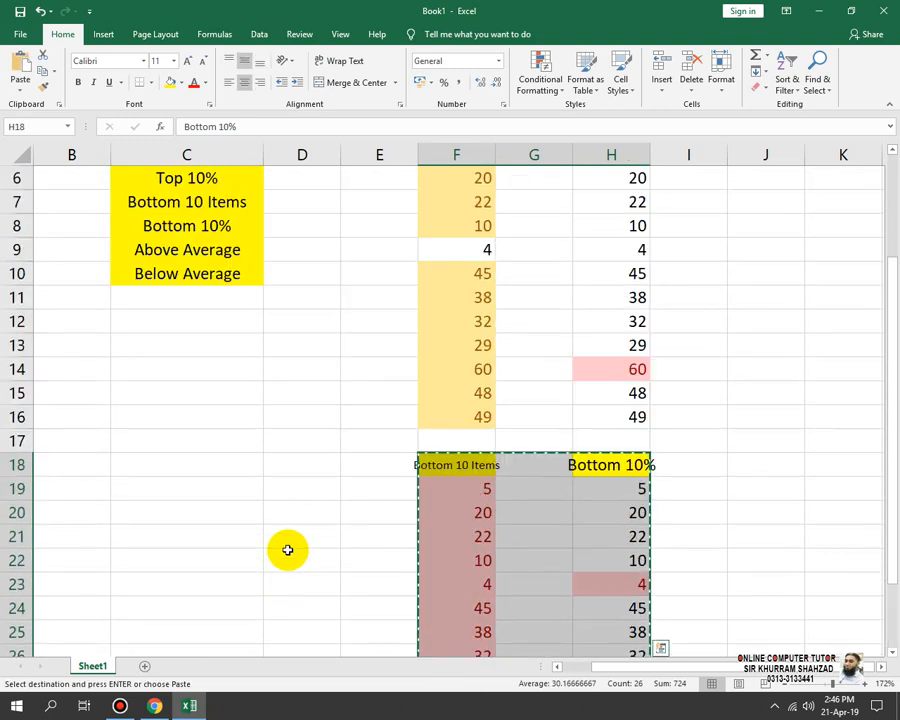
left_click(133, 394)
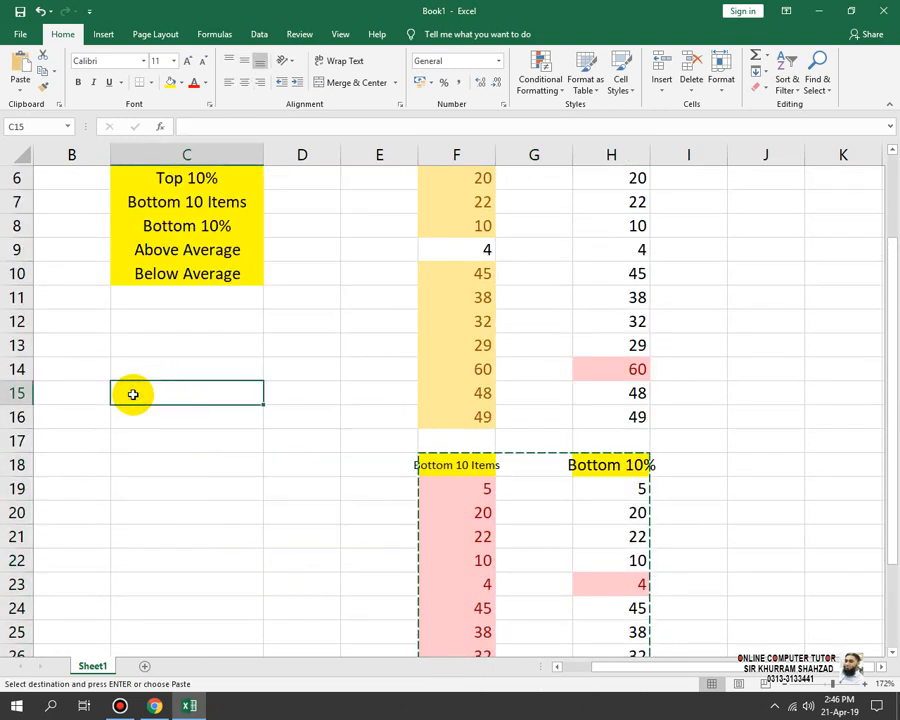
left_click(84, 392)
key("ctrl+v")
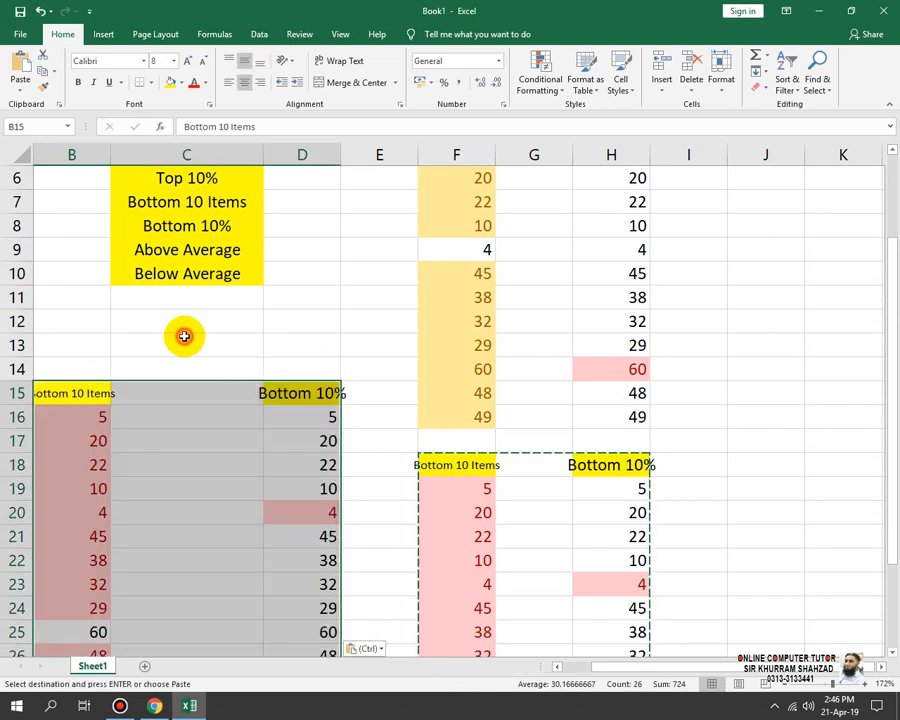
Step: Copy the "Above Average" label from C9 into B15 as the heading of the new block's first list
left_click(184, 336)
left_click(165, 250)
key("ctrl+c")
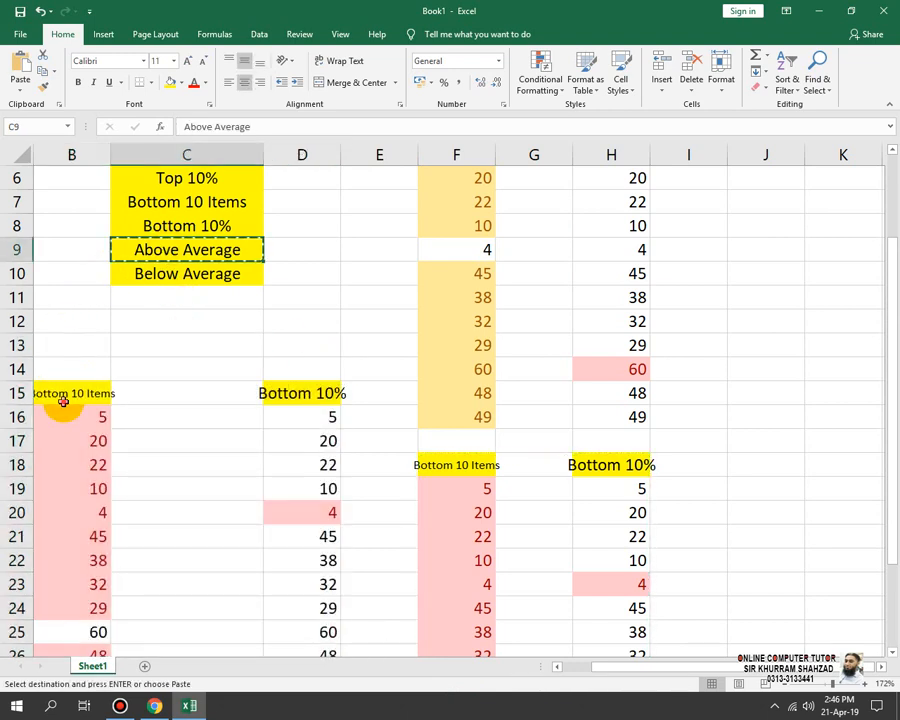
left_click(62, 397)
key("ctrl+v")
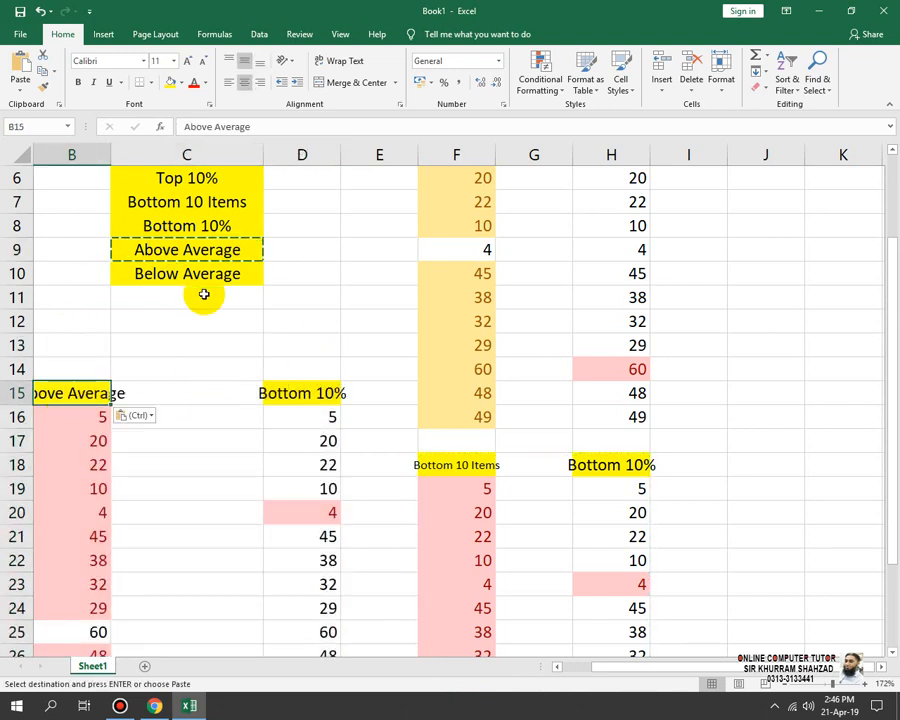
Step: Left-align the "Above Average" heading in B15 and copy the "Below Average" label from C10 into D15
left_click(236, 86)
left_click(317, 397)
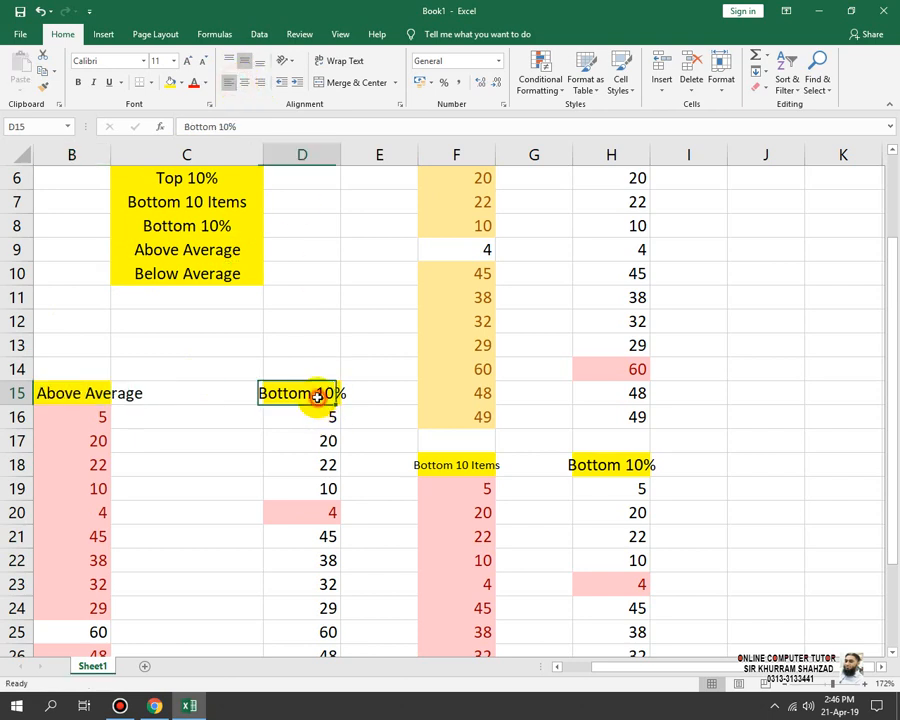
left_click(207, 280)
key("ctrl+c")
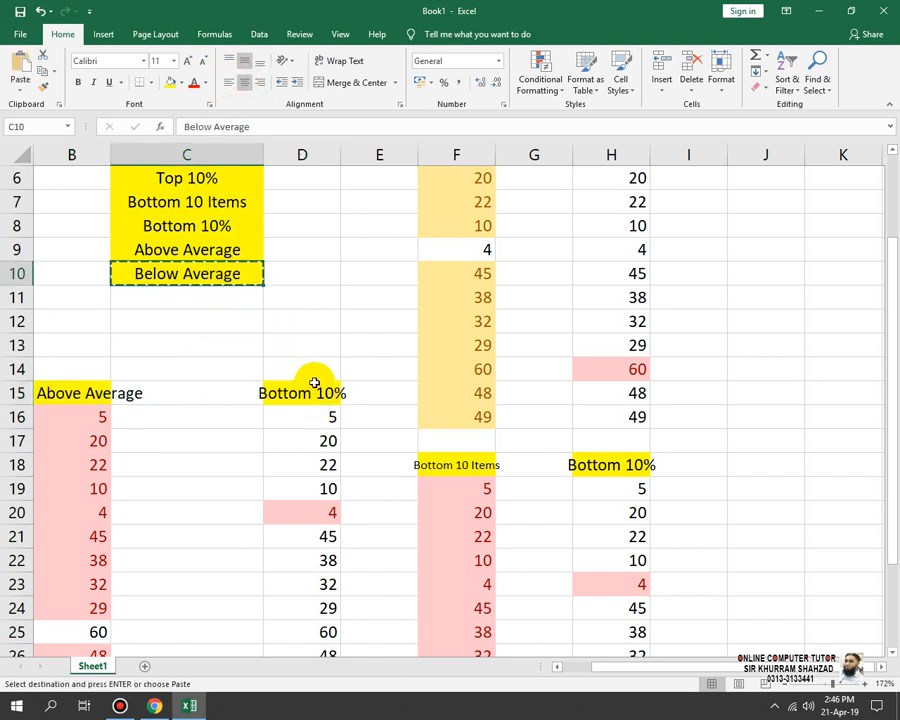
left_click(314, 390)
key("ctrl+v")
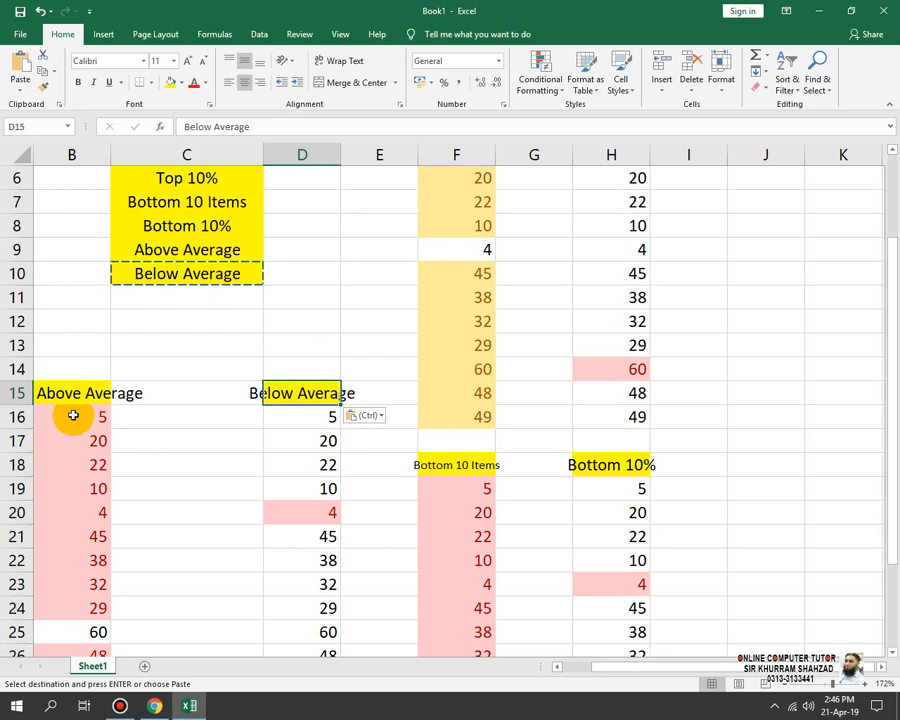
Step: Clear the conditional formatting rules from the two copied lists in B16:D28
left_click_drag(73, 416, 330, 650)
left_click(540, 75)
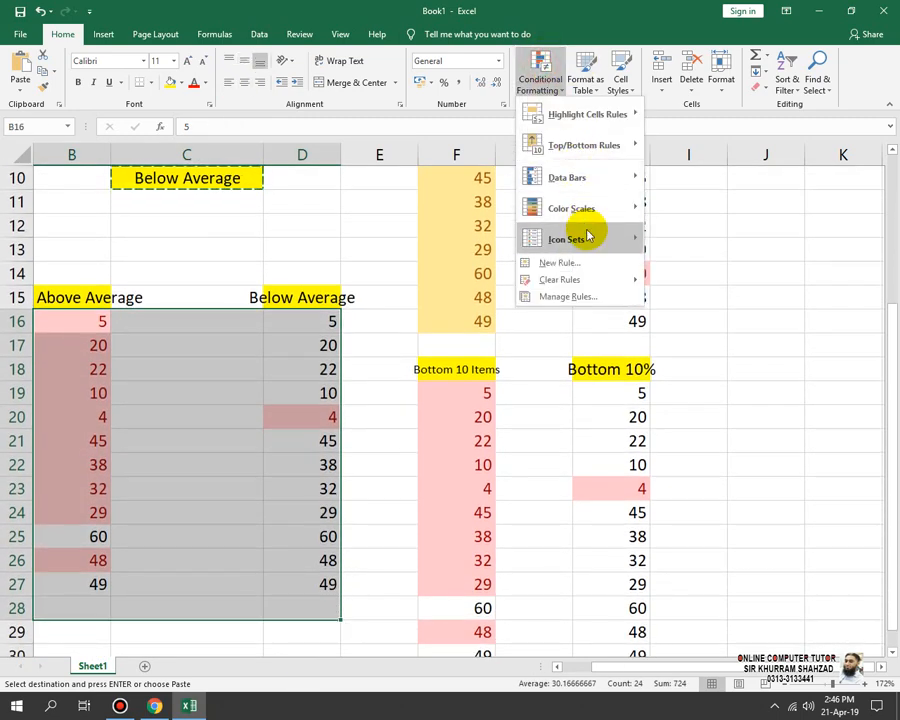
mouse_move(591, 237)
mouse_move(655, 281)
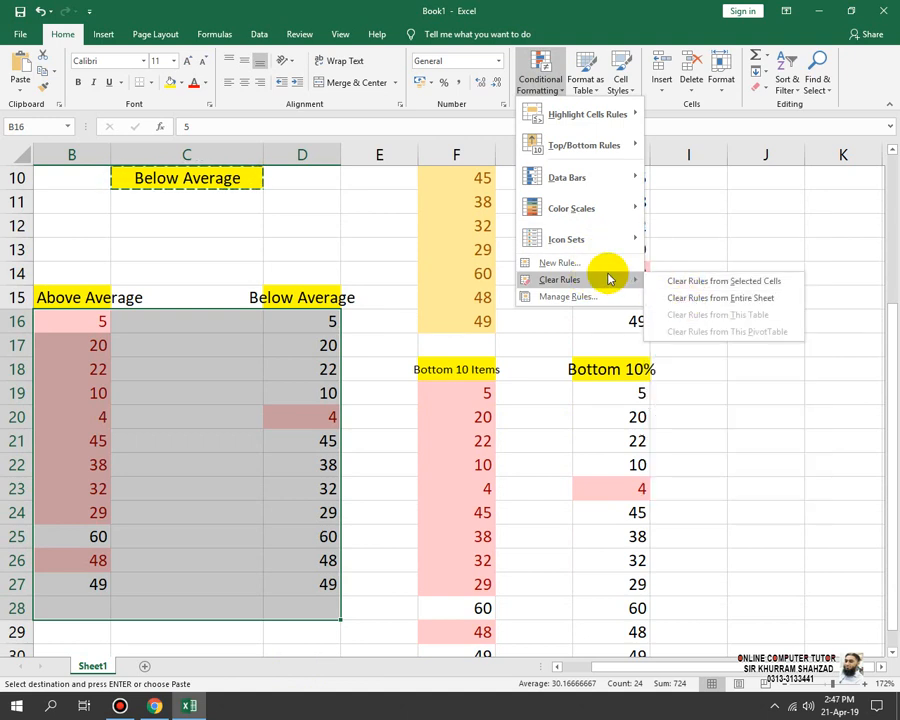
left_click(690, 281)
left_click(235, 415)
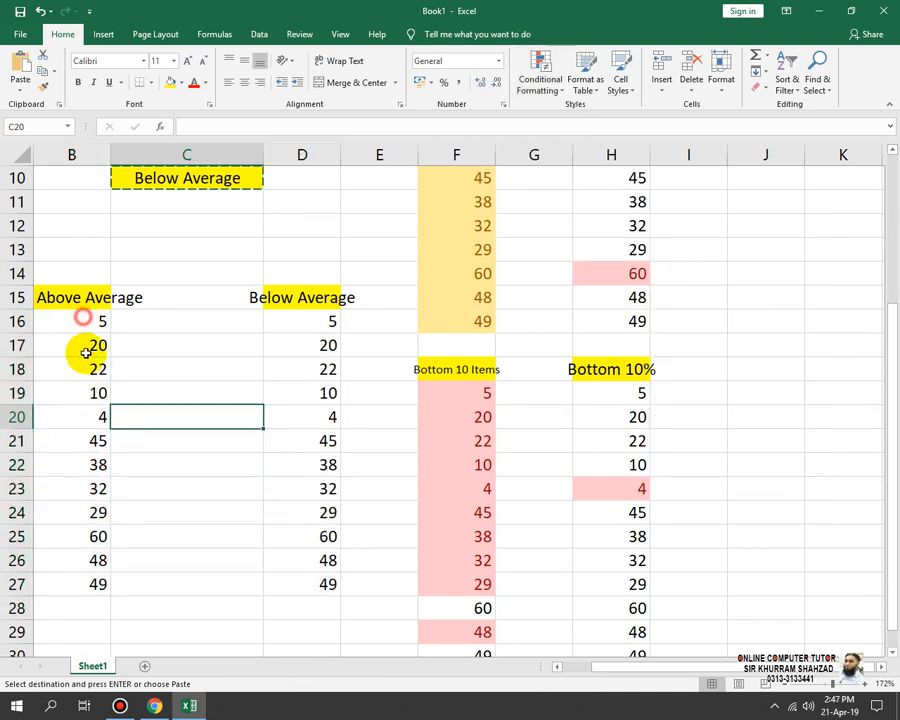
Step: Apply an Above Average rule to B16:B27 with Light Red Fill with Dark Red Text
left_click_drag(83, 320, 82, 580)
left_click(540, 85)
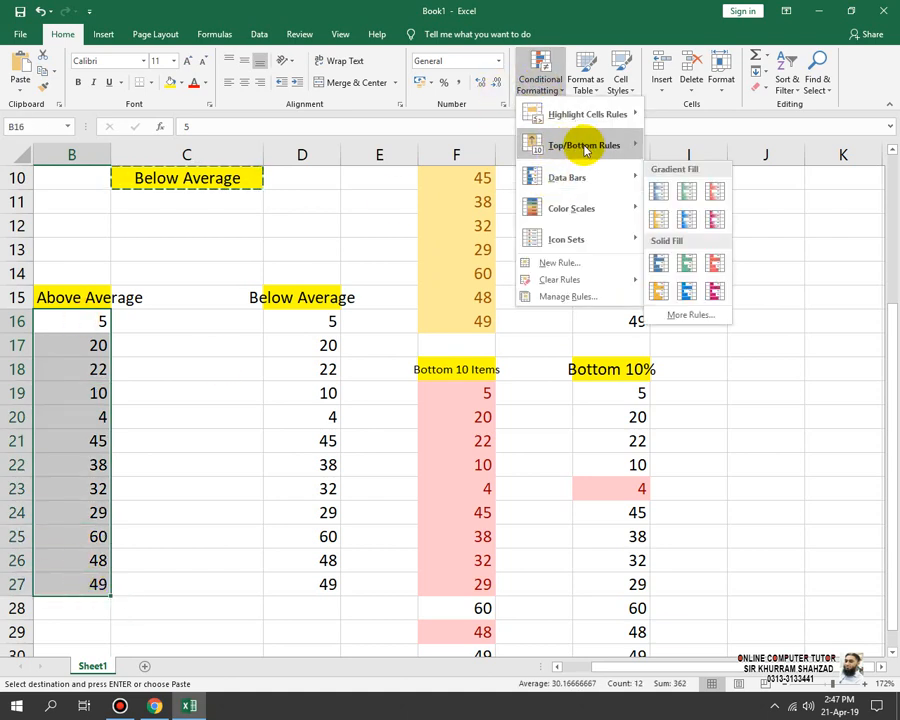
mouse_move(585, 146)
left_click(688, 264)
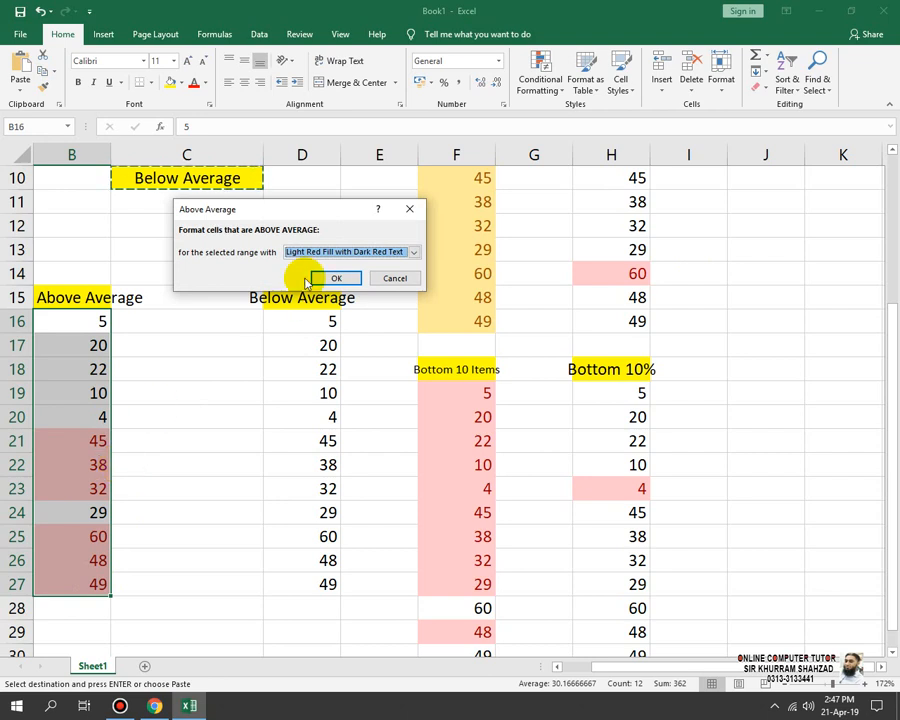
left_click(337, 278)
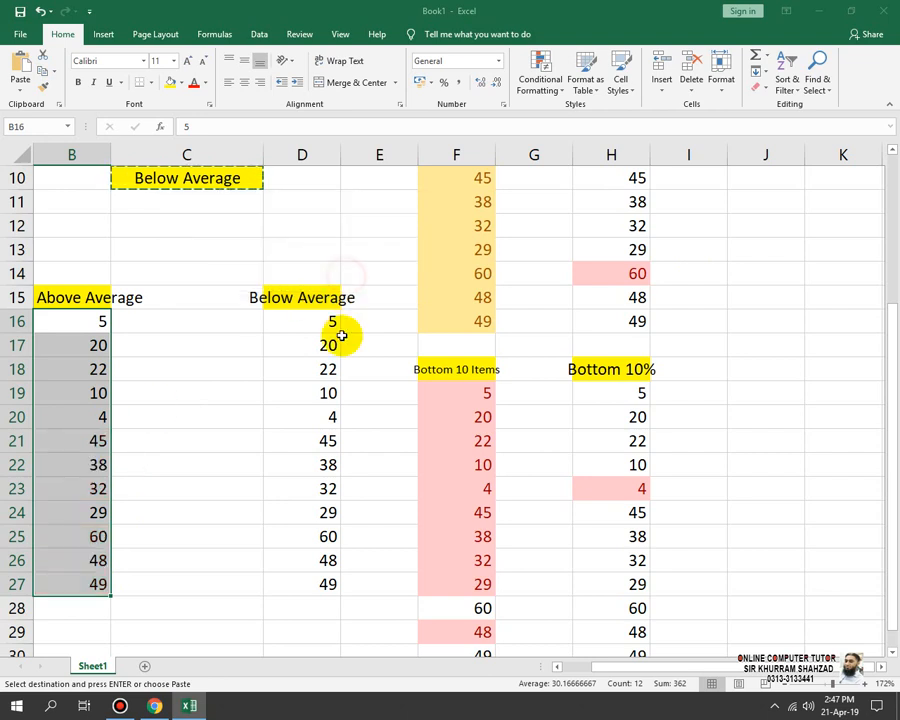
Step: Apply a Below Average rule to D16:D27 with Green Fill with Dark Green Text, and end the pending copy mode
left_click_drag(321, 325, 295, 584)
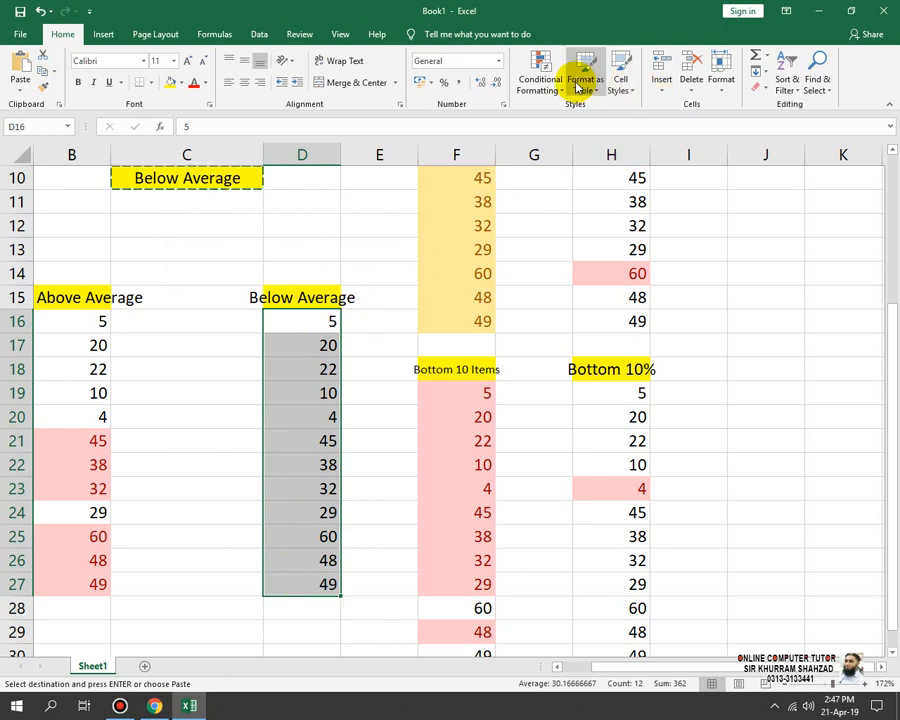
left_click(543, 80)
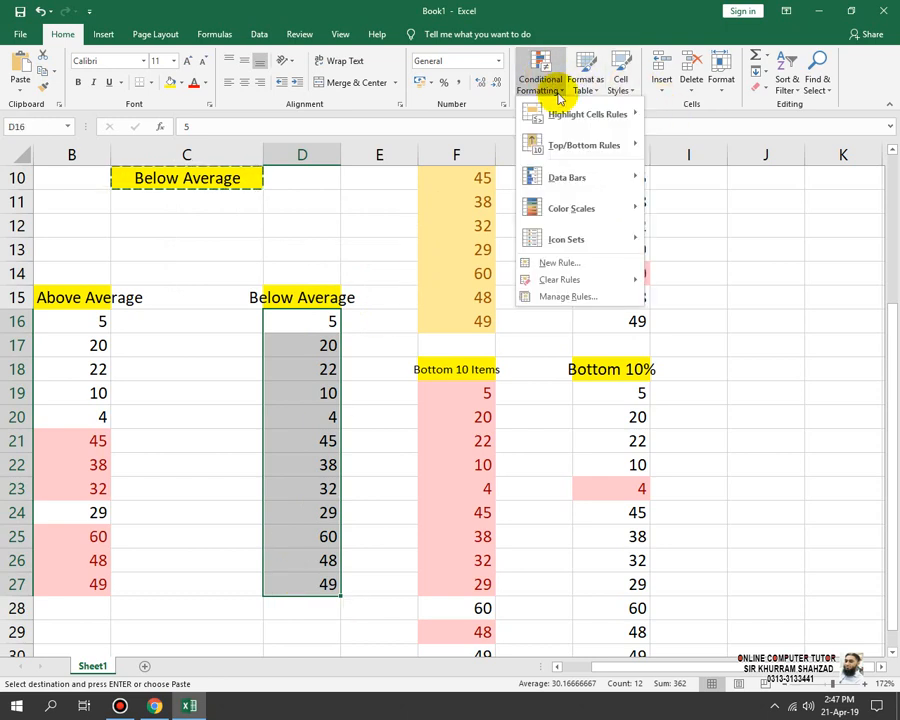
mouse_move(634, 145)
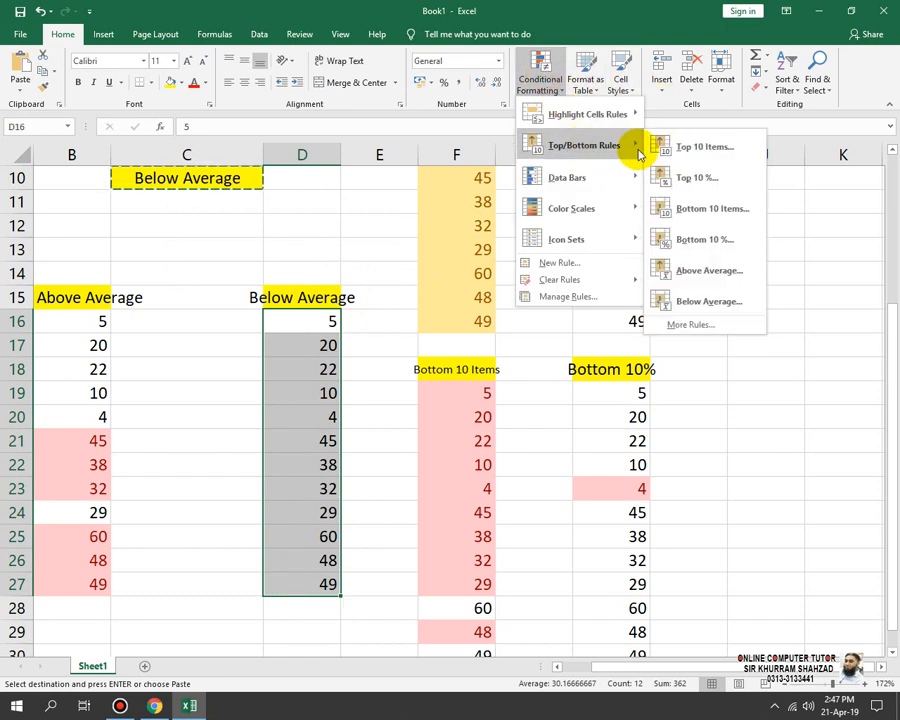
left_click(727, 304)
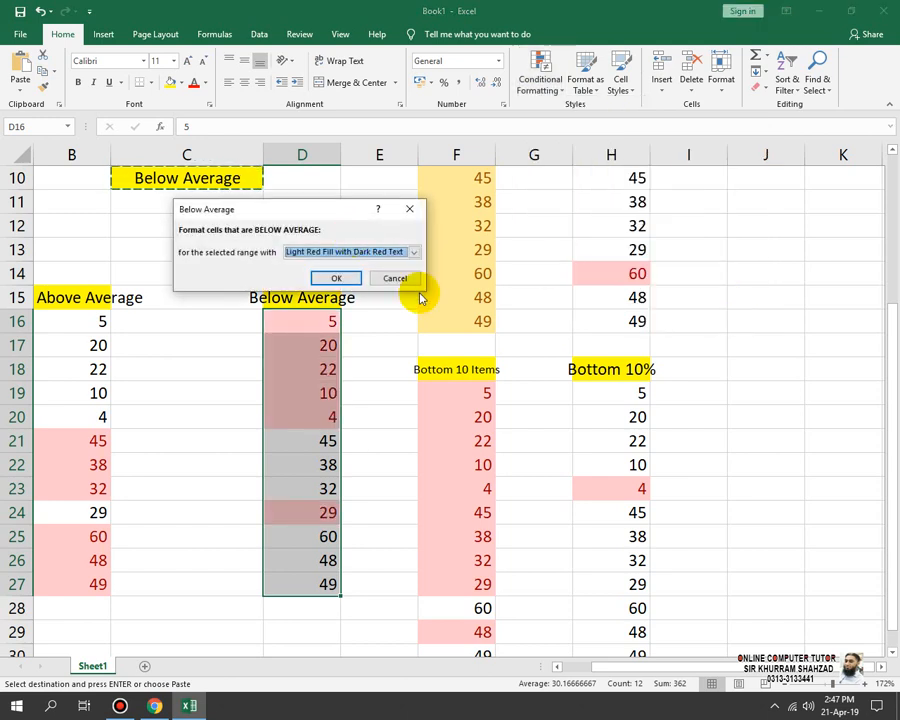
left_click(323, 255)
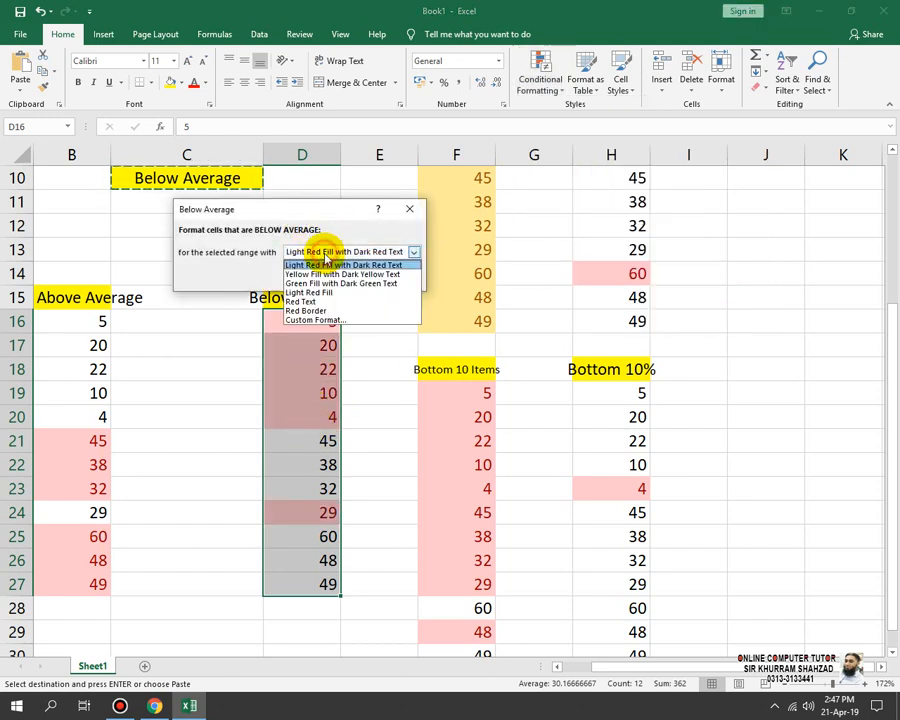
left_click(314, 286)
left_click(316, 279)
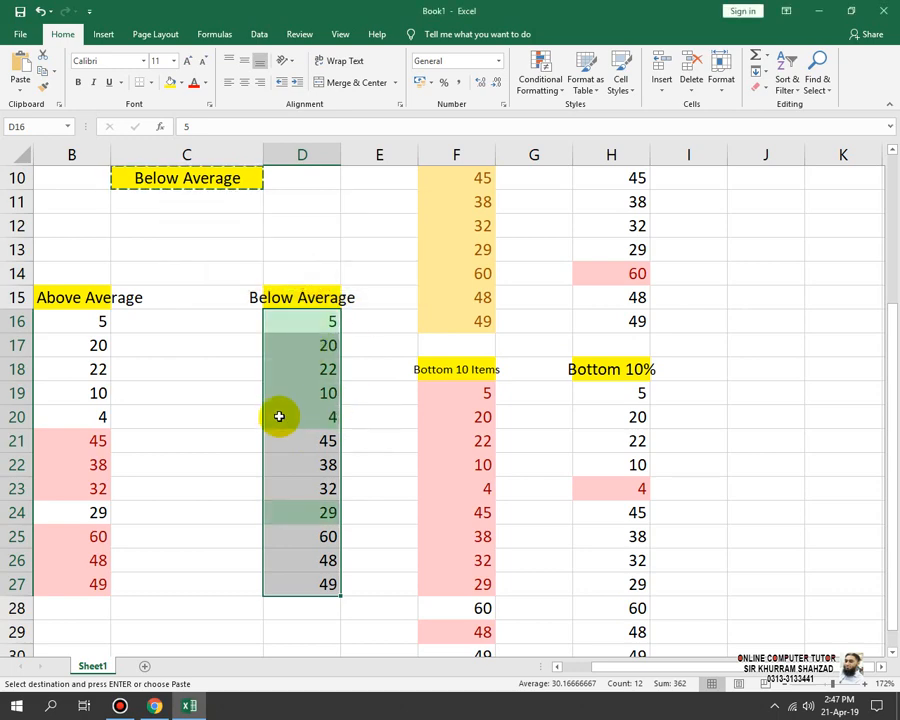
scroll(279, 417, "up", 3)
left_click(348, 226)
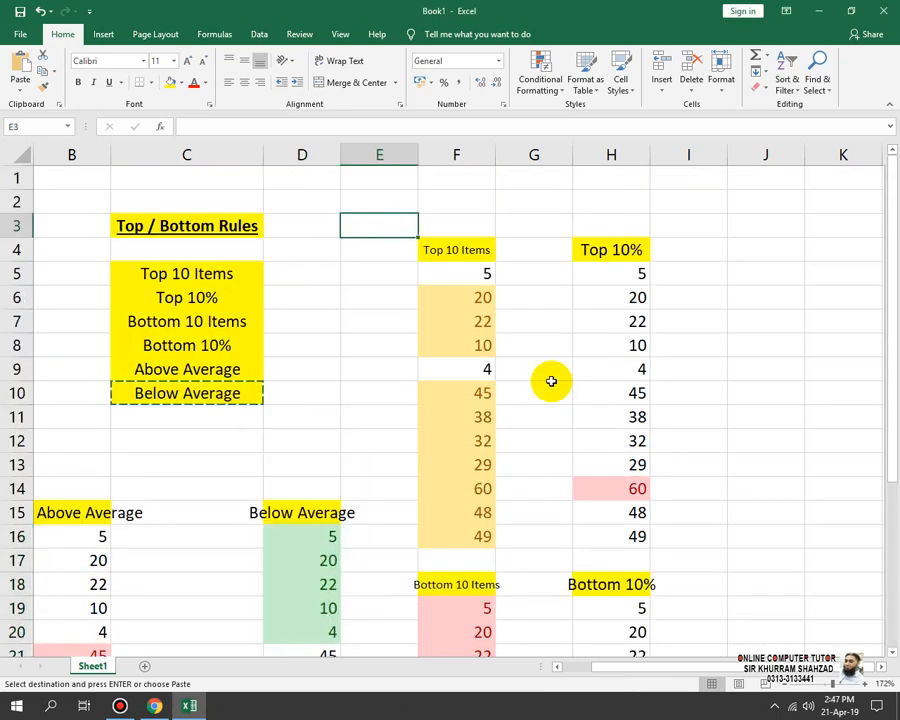
key("Escape")
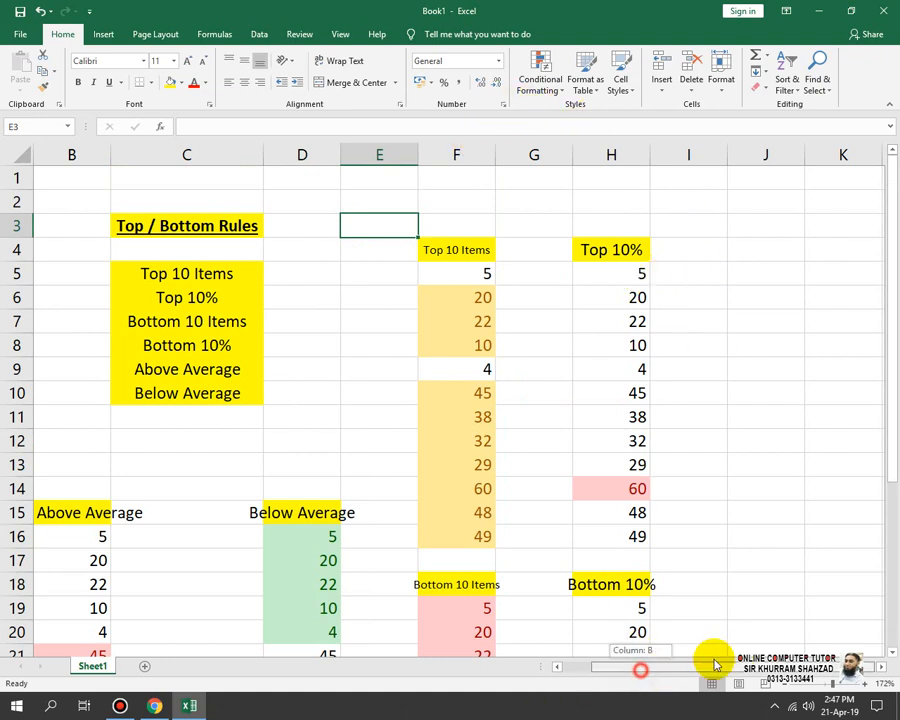
Step: Enter the heading "Data Bars" in K5, in the empty area beyond the Top 10% list
left_click(882, 667)
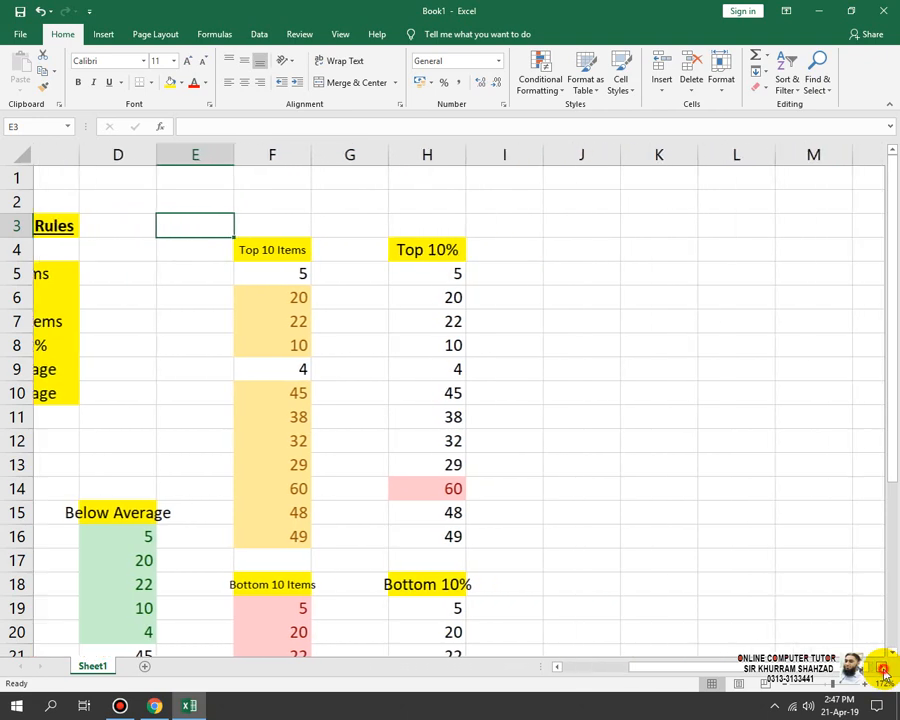
left_click(345, 253)
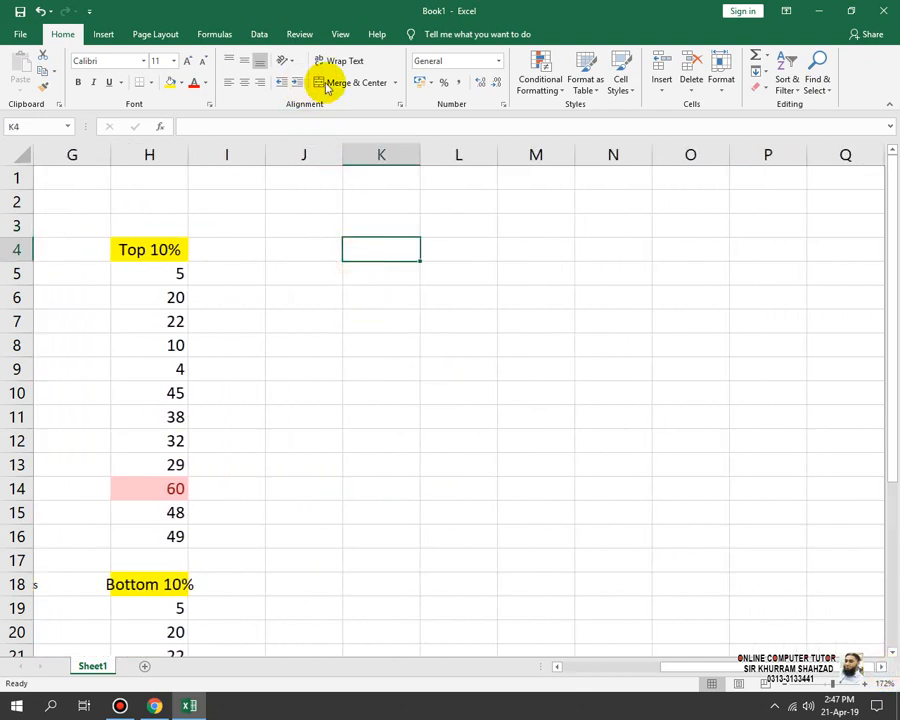
left_click(558, 92)
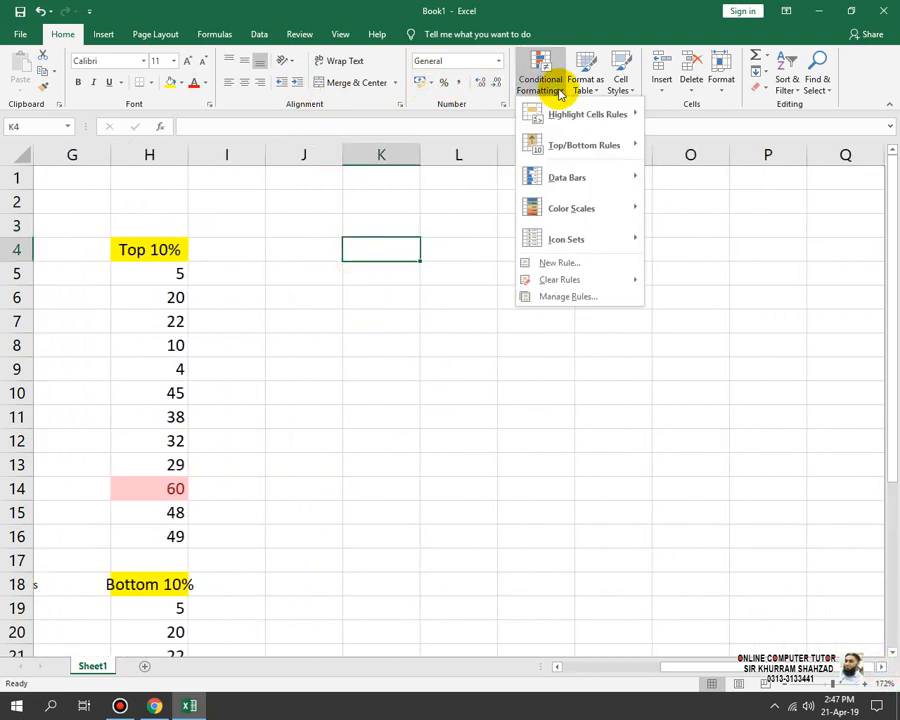
mouse_move(620, 185)
left_click(412, 273)
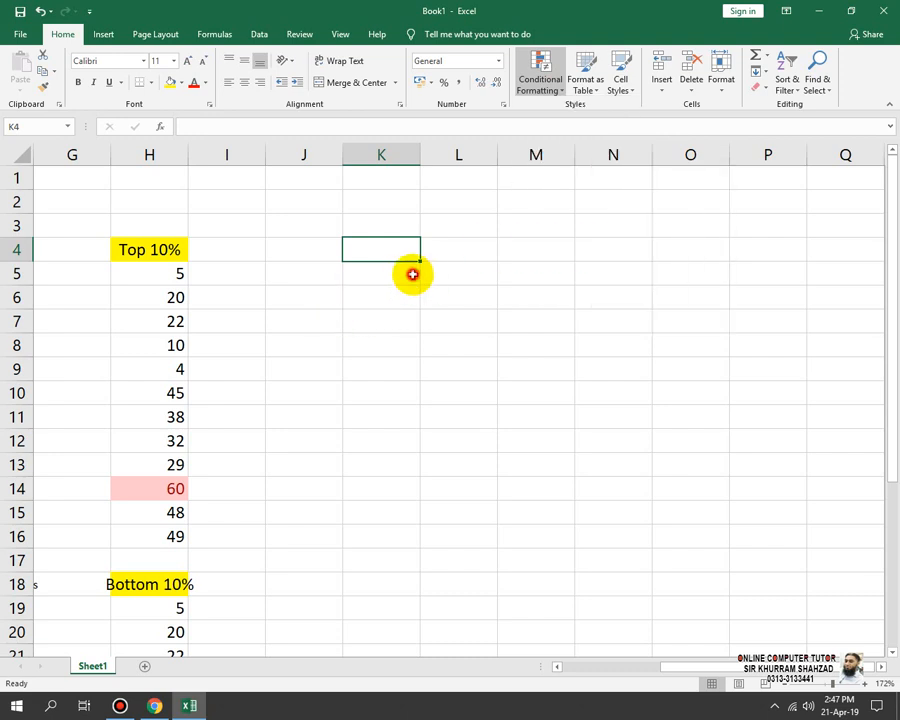
left_click(412, 273)
type("Data")
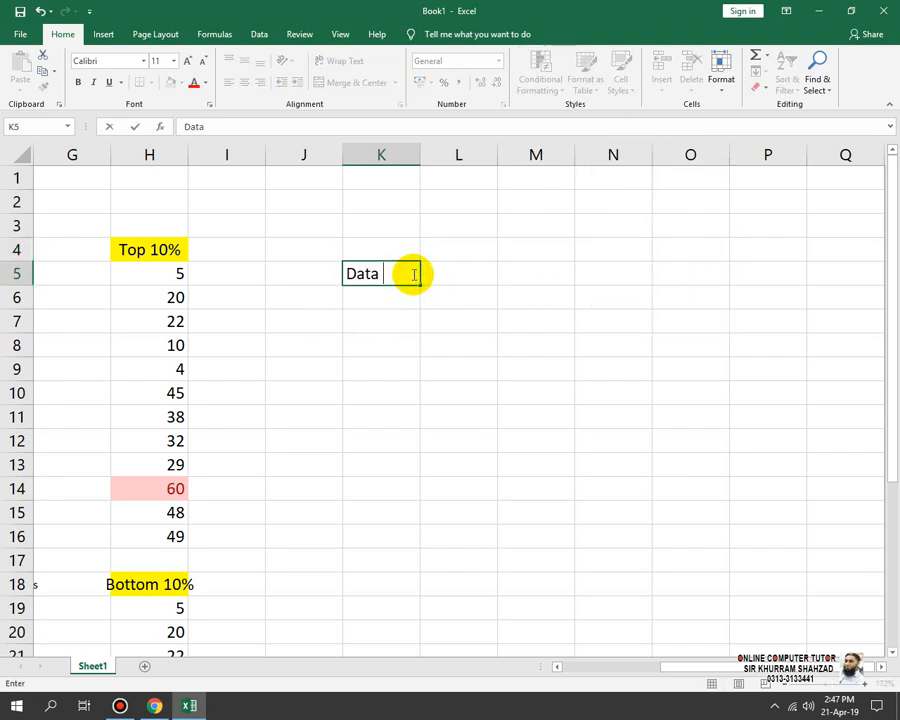
type(" BArs")
key("Return")
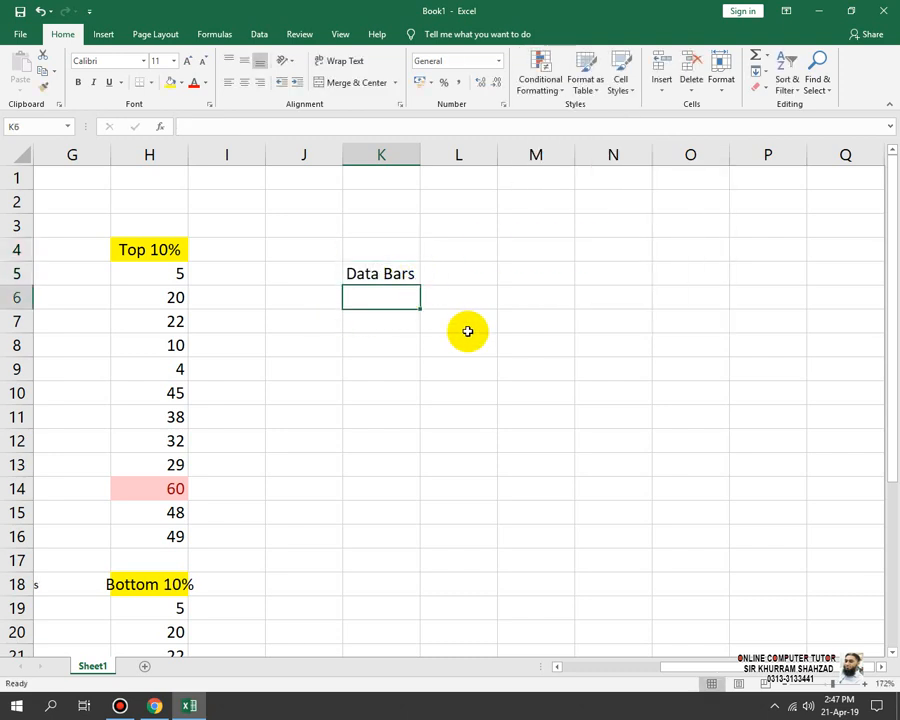
Step: Enter 10 and 20 in K6 and K7 and fill the series down to 140 in K19
type("10")
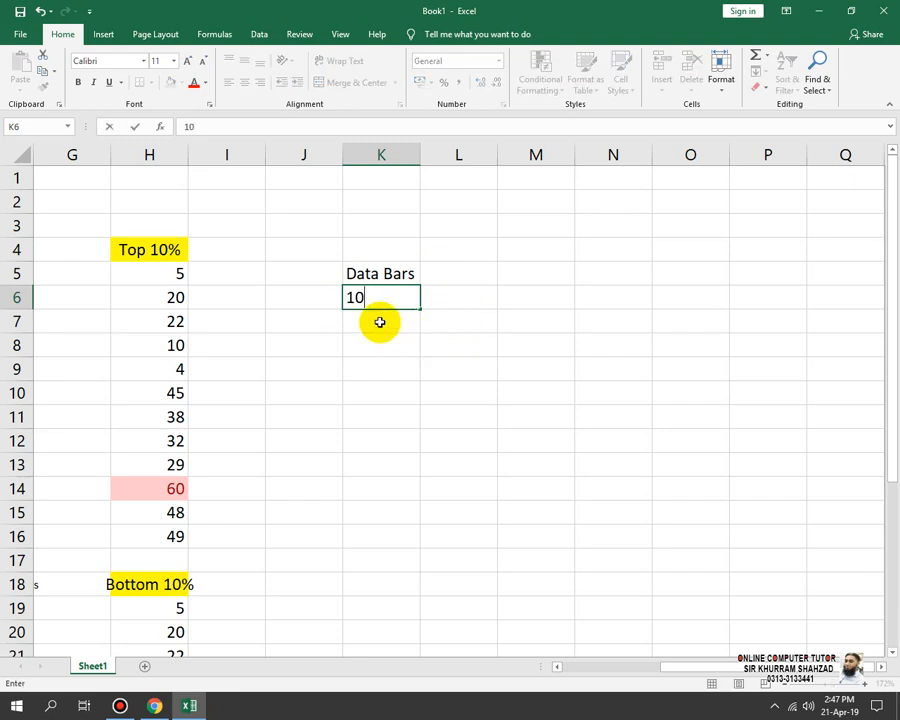
key("Return")
type("20")
key("Return")
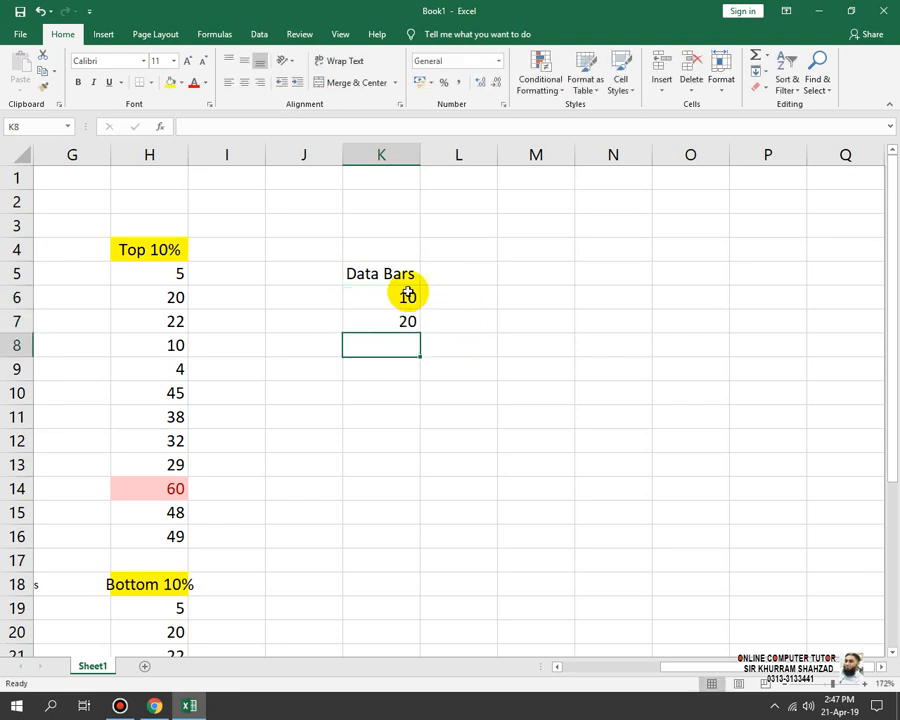
left_click_drag(404, 291, 440, 615)
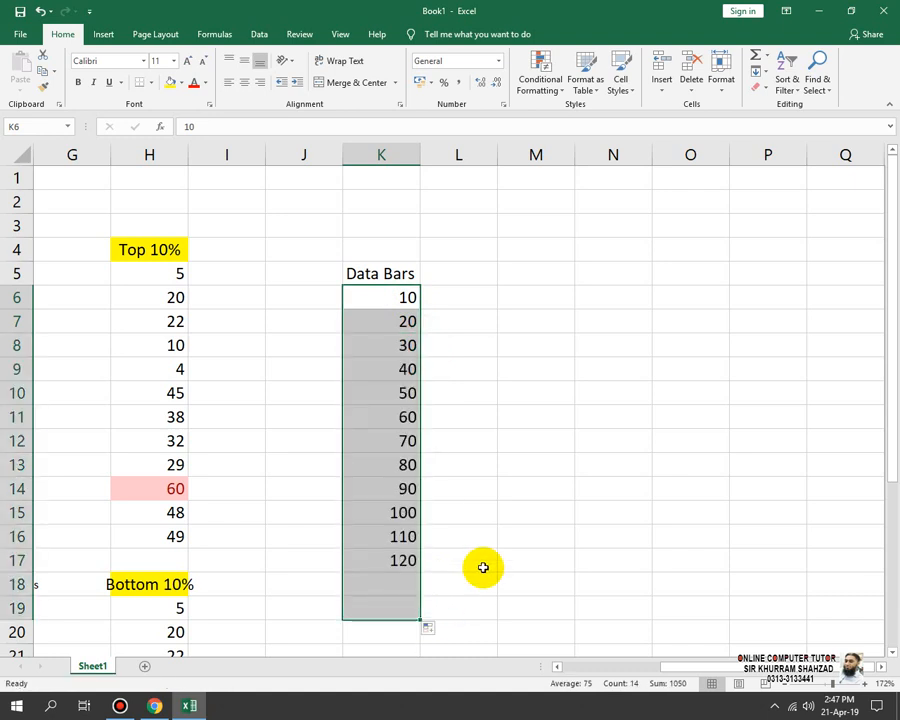
Step: Apply light blue gradient-fill data bars to the numbers in K6:K19
left_click(545, 95)
mouse_move(629, 192)
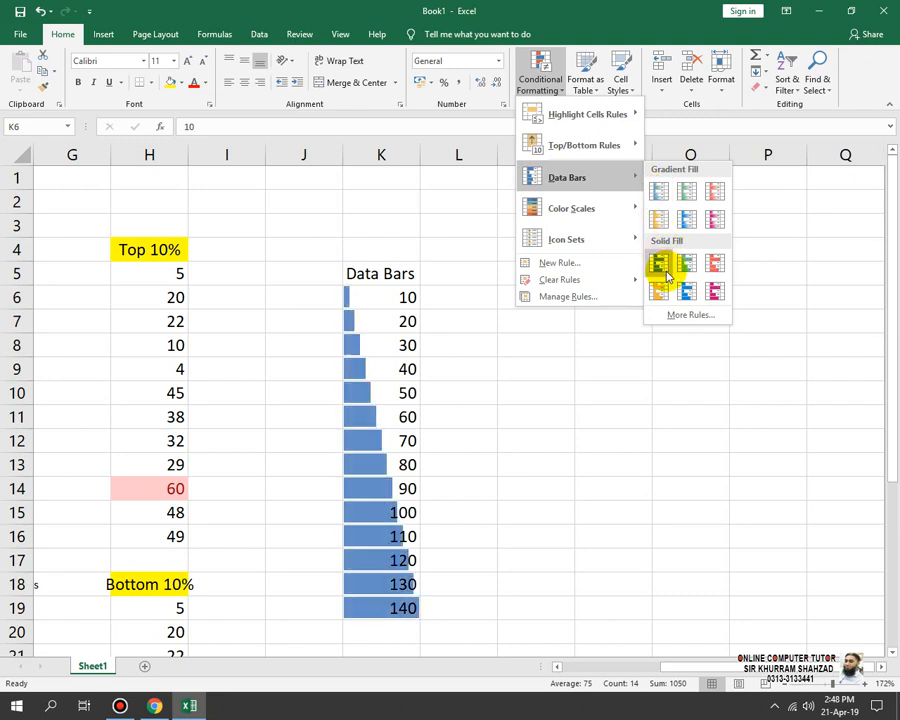
left_click(694, 220)
left_click(308, 480)
Step: Change the value in K12 to 400 to test how the data bars rescale
left_click(401, 437)
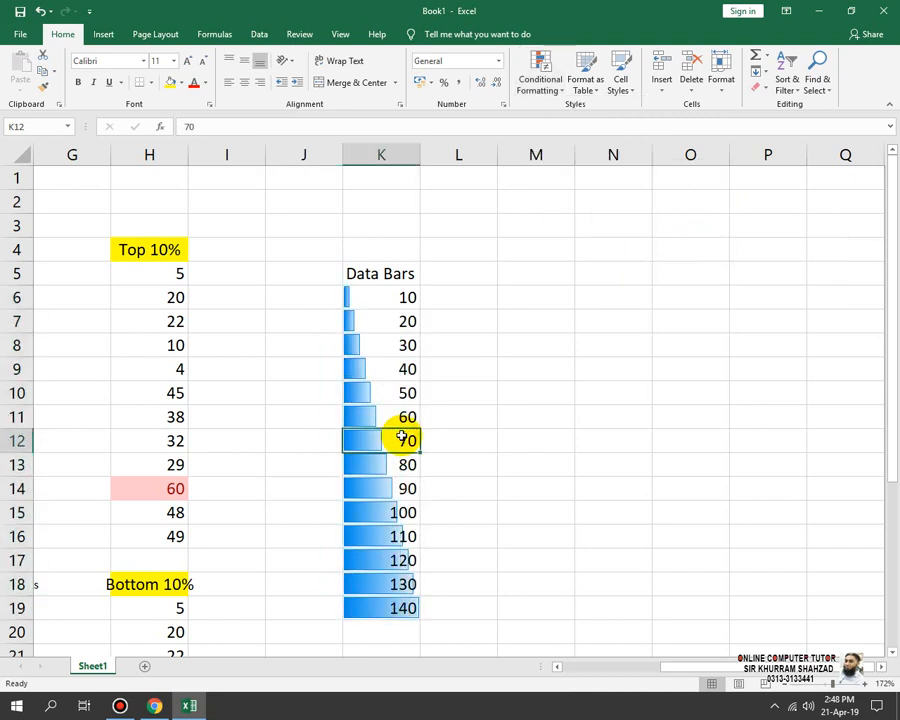
type("400")
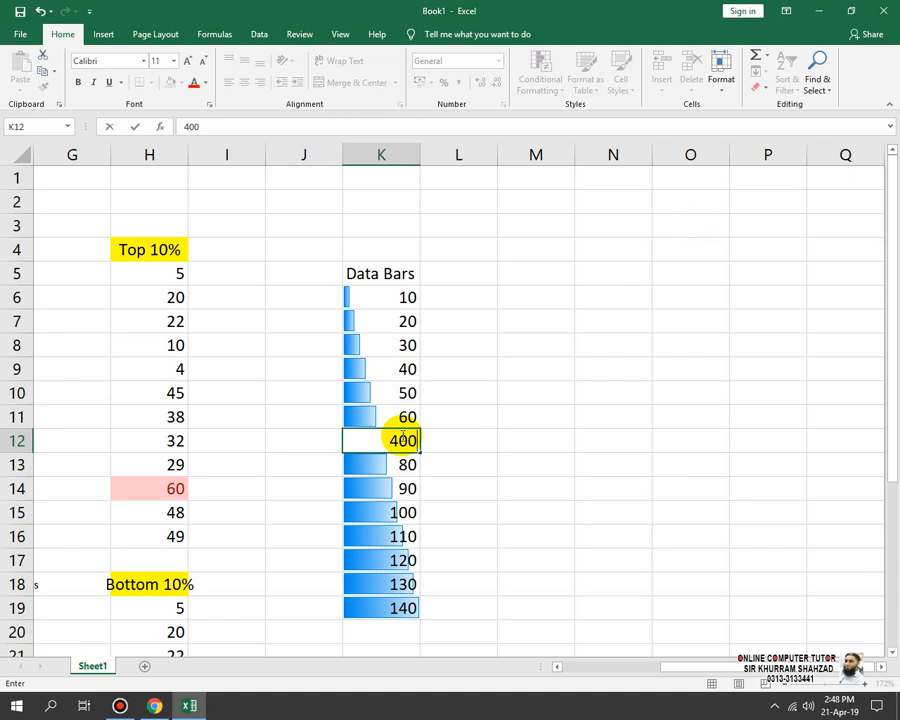
key("Return")
key("Return")
key("Return")
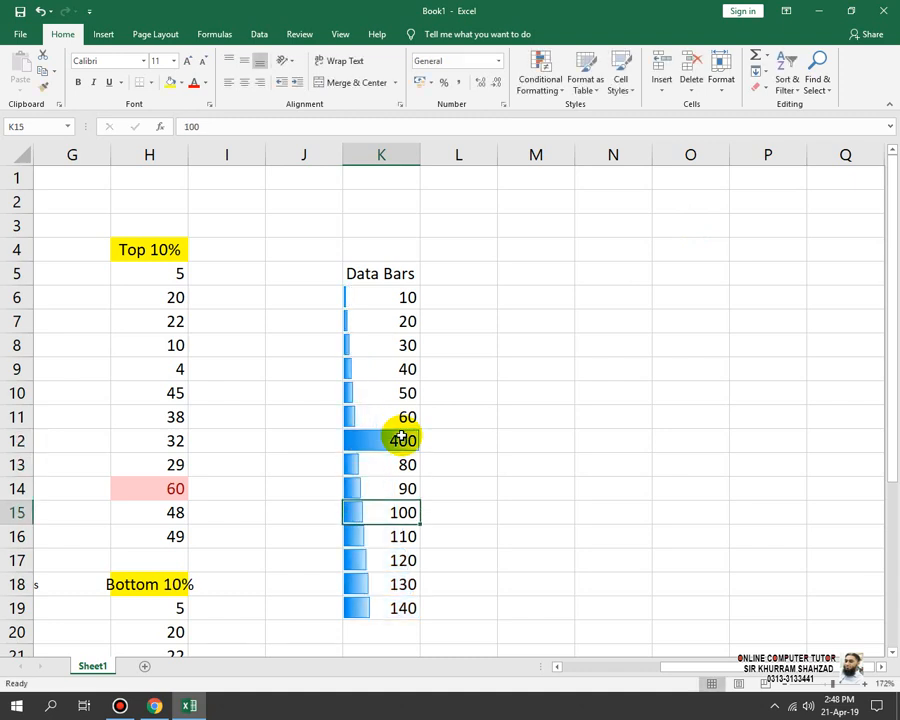
Step: Copy the Data Bars list with its heading from K5:K19 to the adjacent column starting at L5
left_click_drag(374, 281, 392, 346)
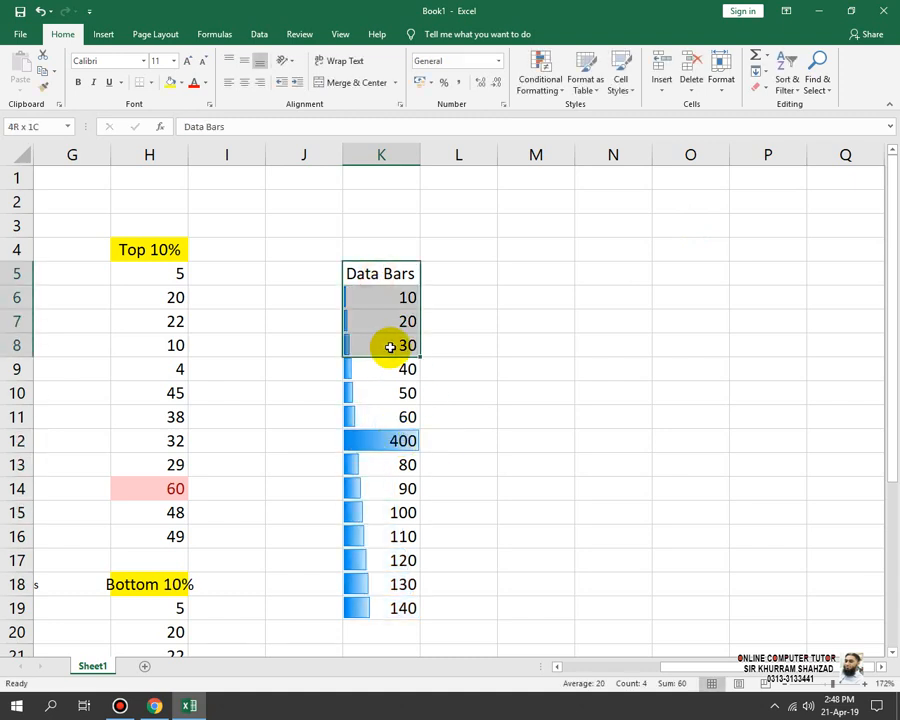
left_click(478, 343)
left_click_drag(397, 273, 402, 603)
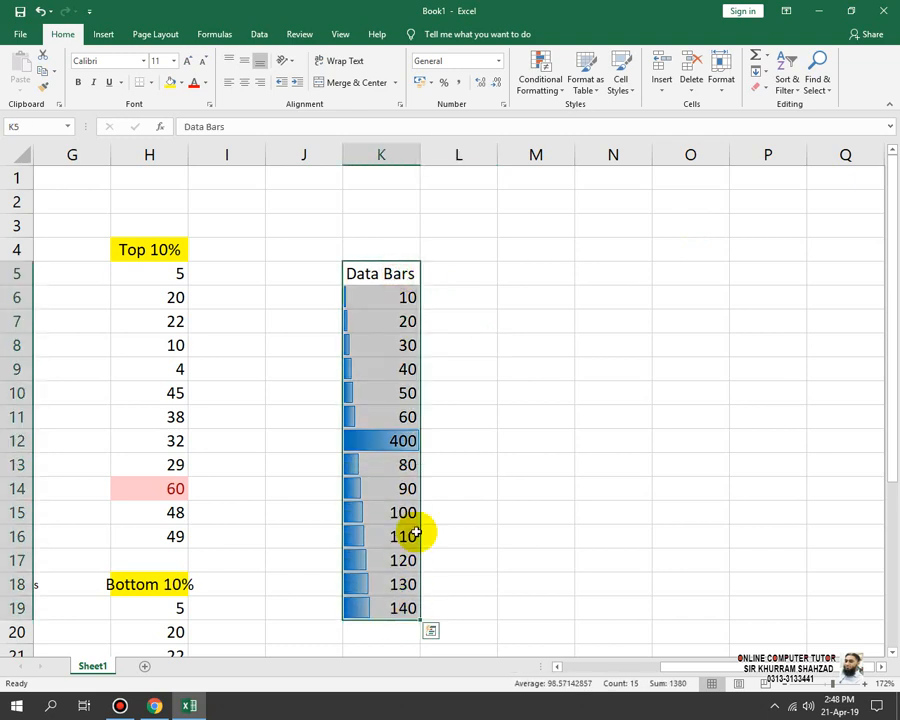
key("ctrl+c")
left_click(455, 273)
key("ctrl+v")
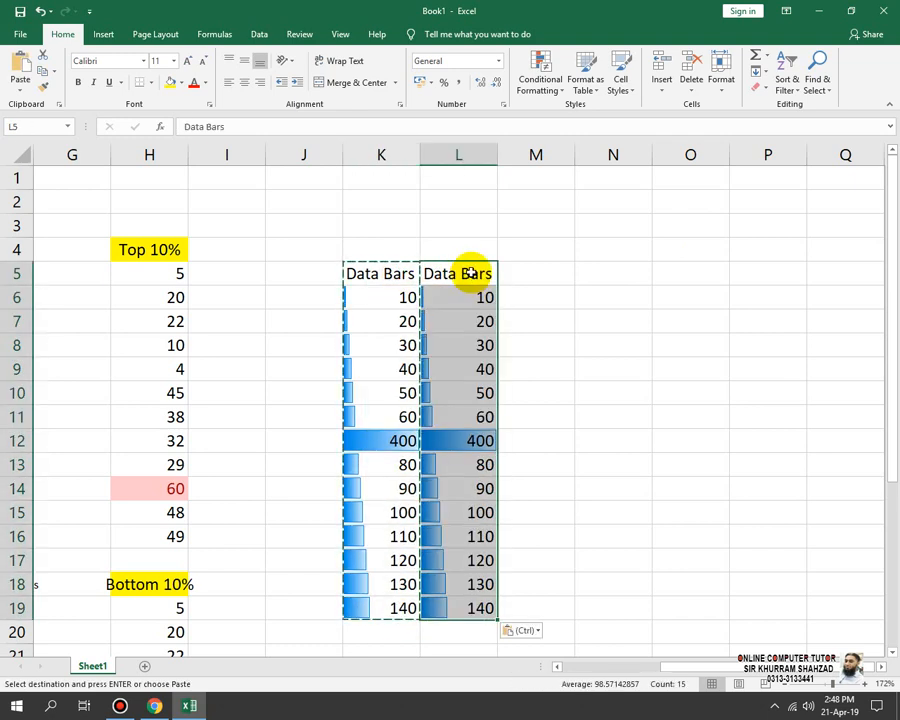
Step: Change the heading of the copied list in L5 to Colour Scale
left_click(469, 273)
left_click(540, 88)
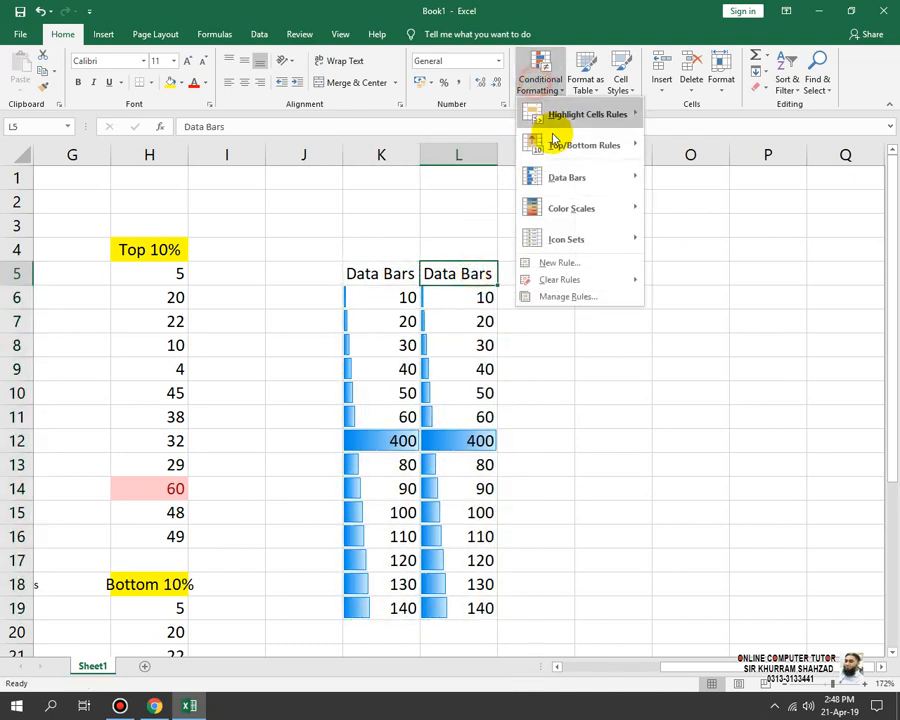
left_click(487, 268)
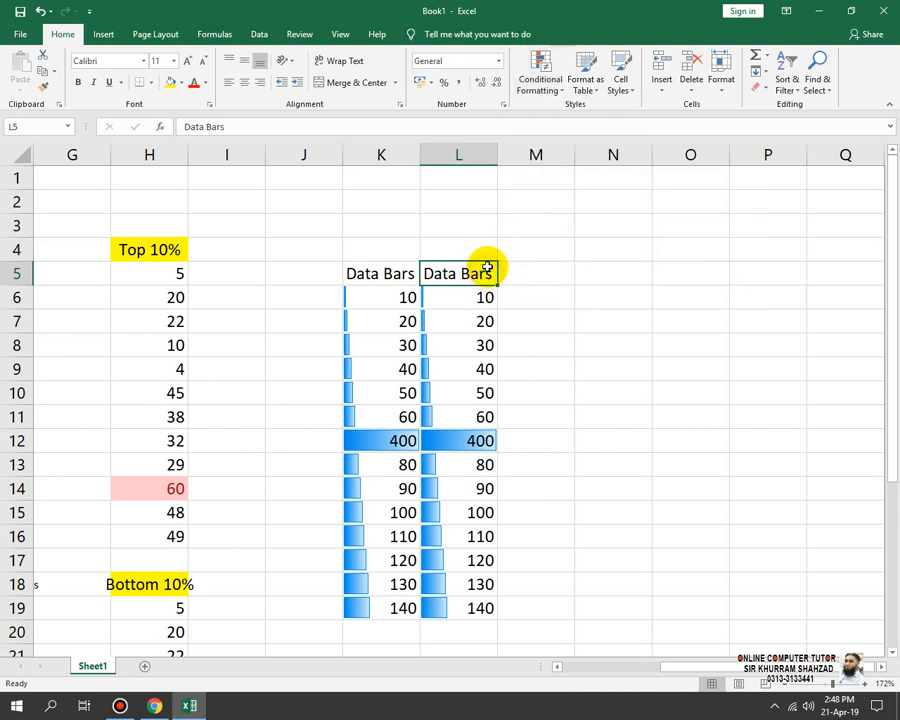
type("Colour Scale")
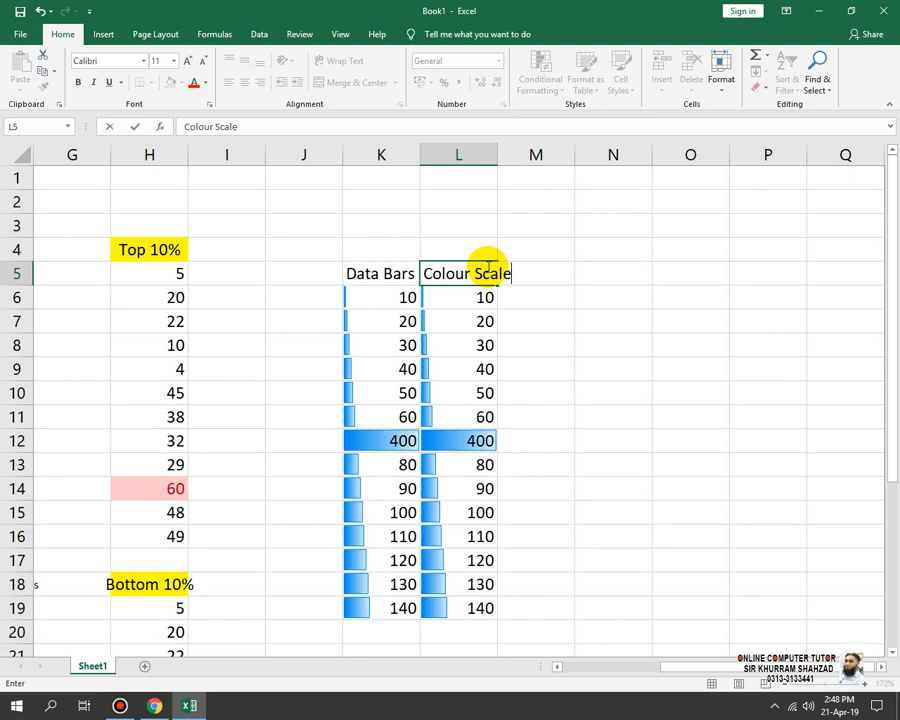
key("Return")
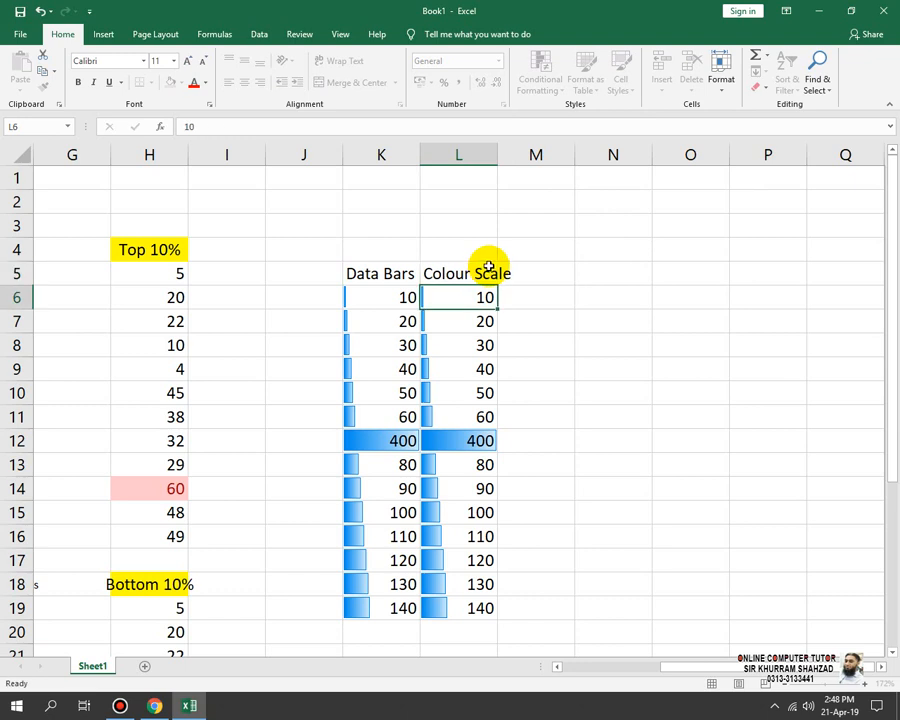
Step: Clear the conditional formatting rules from the numbers in L6:L19
left_click_drag(475, 293, 478, 606)
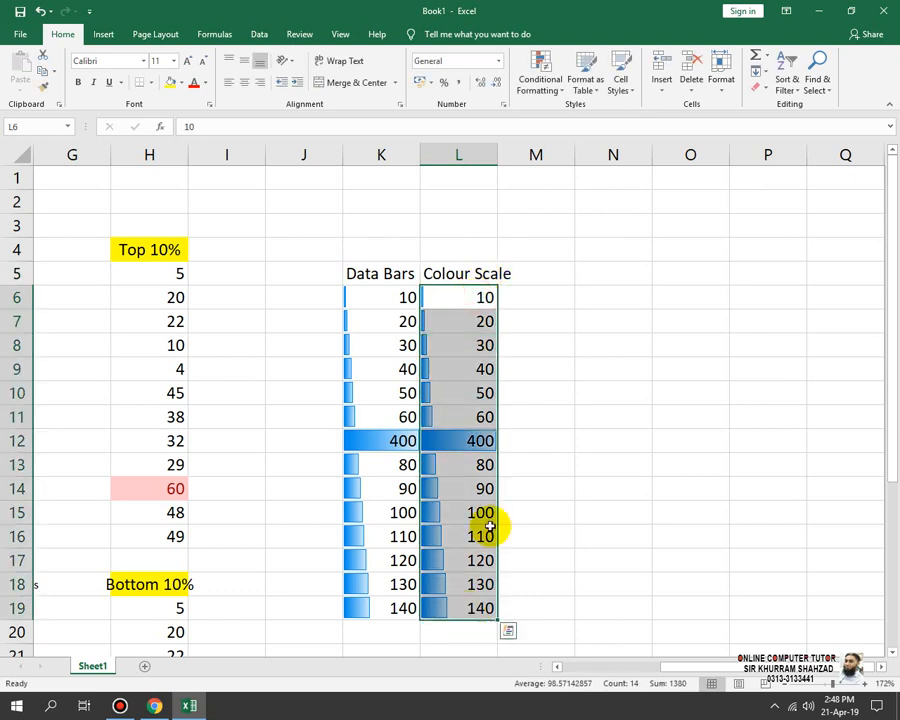
left_click(553, 97)
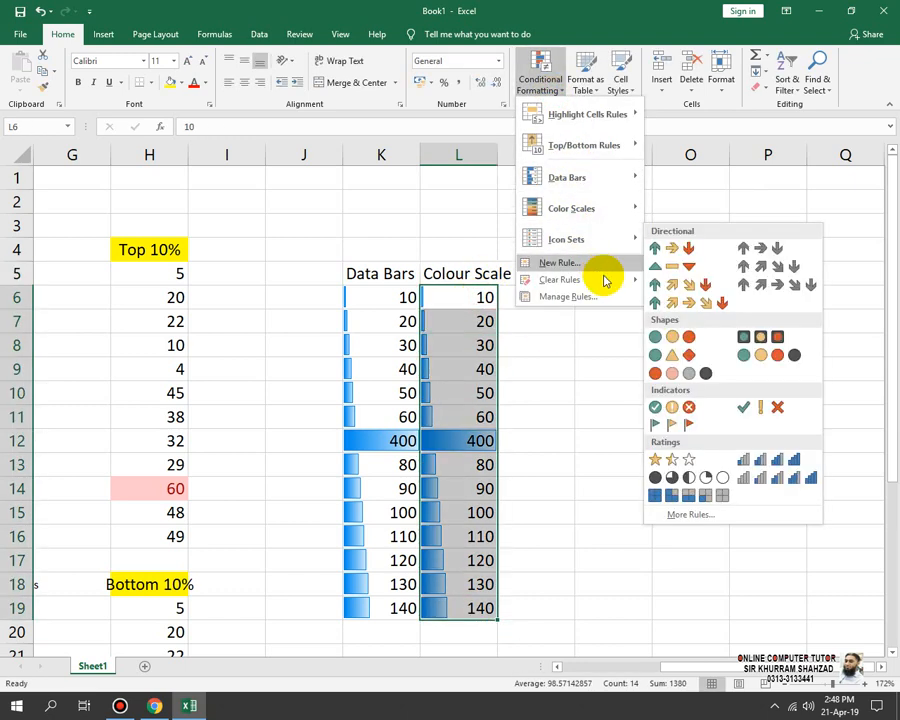
mouse_move(613, 283)
left_click(660, 284)
Step: Apply a color scale from yellow for low to green for high values to L6:L19, and widen column L to fit its heading
left_click(540, 78)
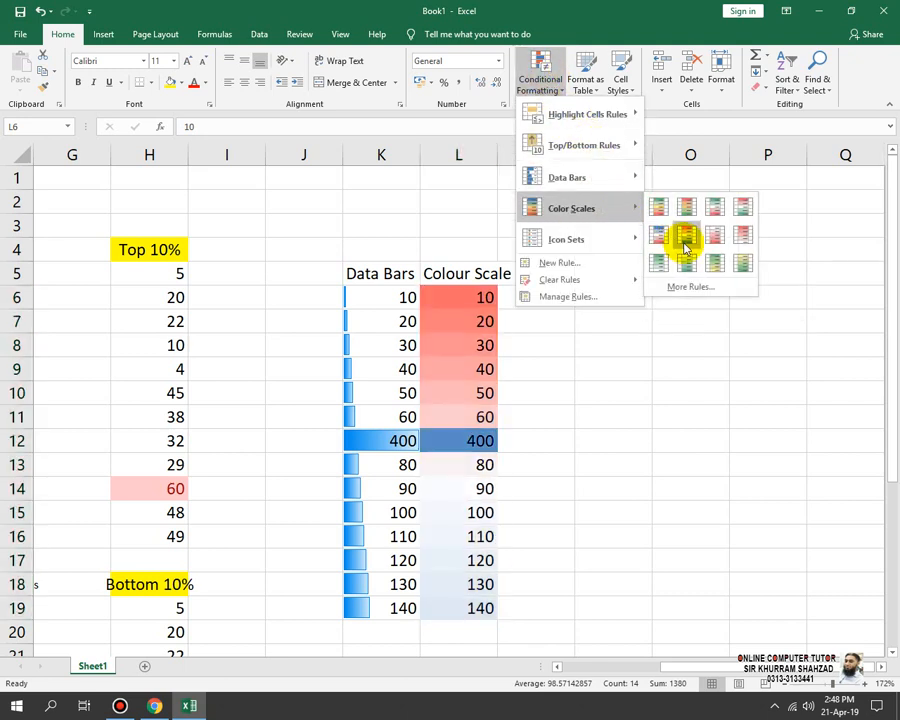
left_click(742, 260)
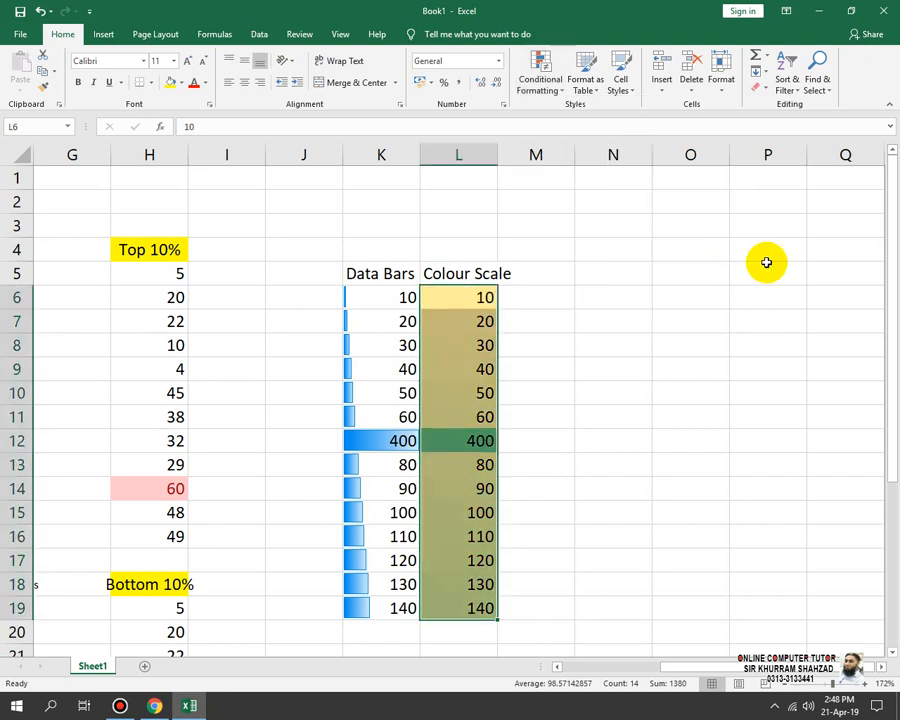
left_click(575, 310)
left_click_drag(497, 155, 520, 156)
Step: Copy the Colour Scale list with its heading from L5:L19 to the adjacent column starting at M5
left_click(555, 90)
mouse_move(607, 238)
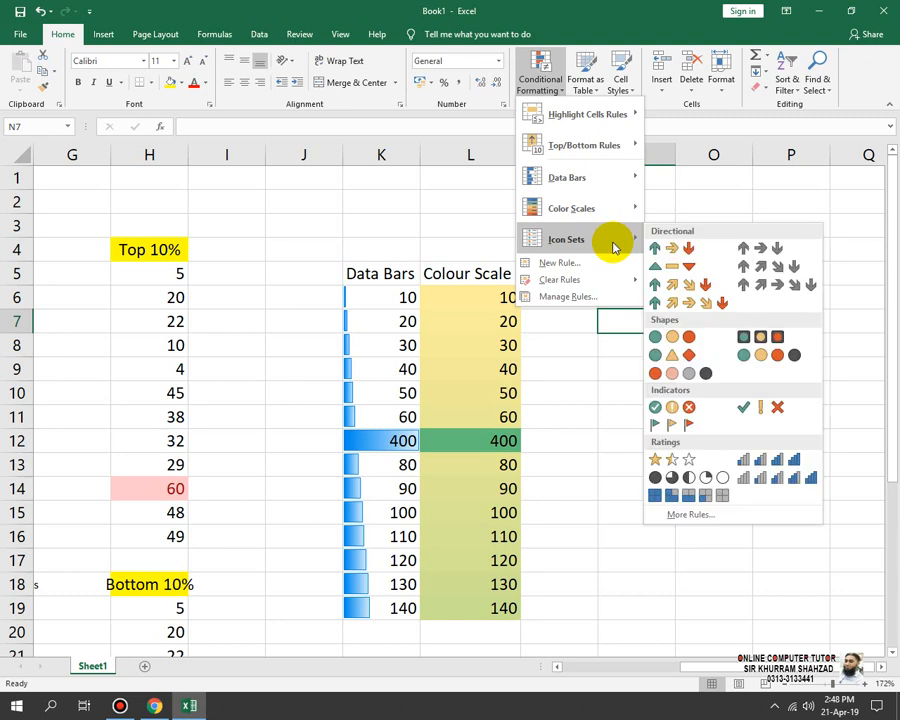
left_click(482, 293)
left_click_drag(482, 293, 482, 605)
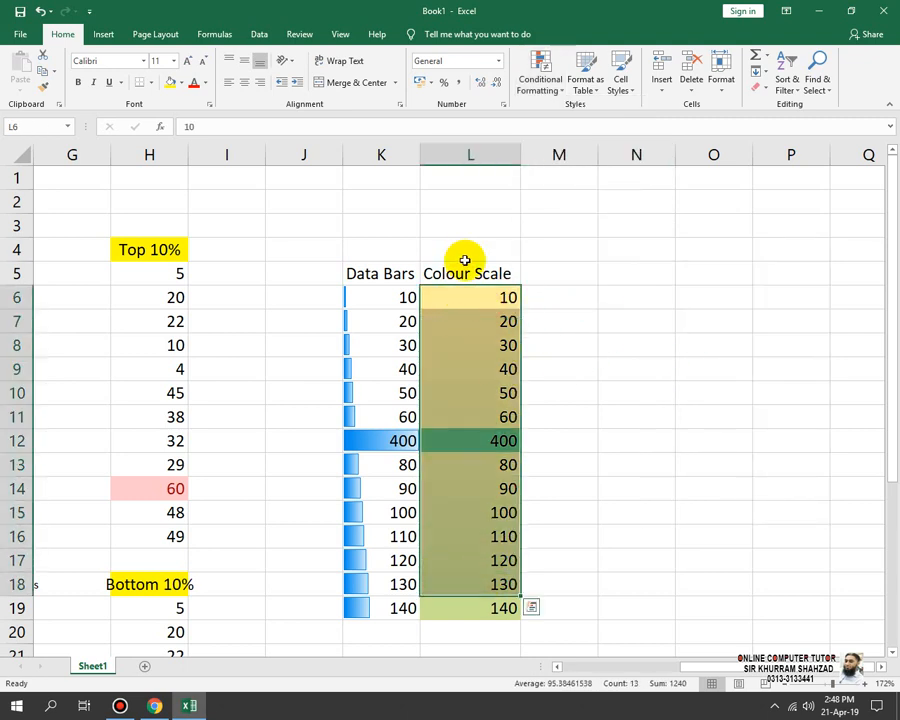
left_click(467, 273)
left_click_drag(476, 457, 458, 596)
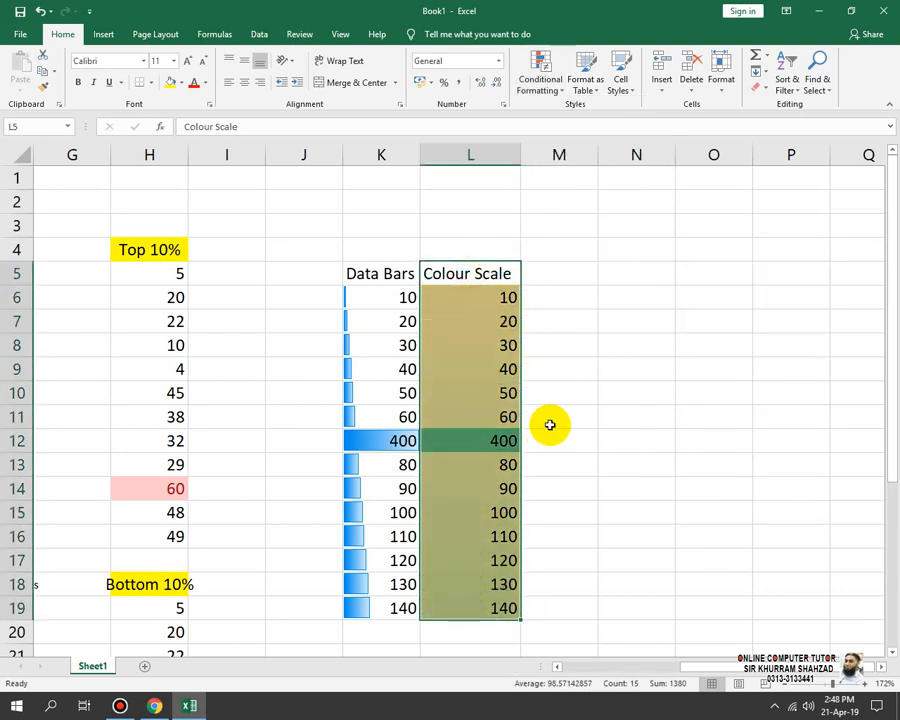
key("ctrl+c")
left_click(573, 272)
key("ctrl+v")
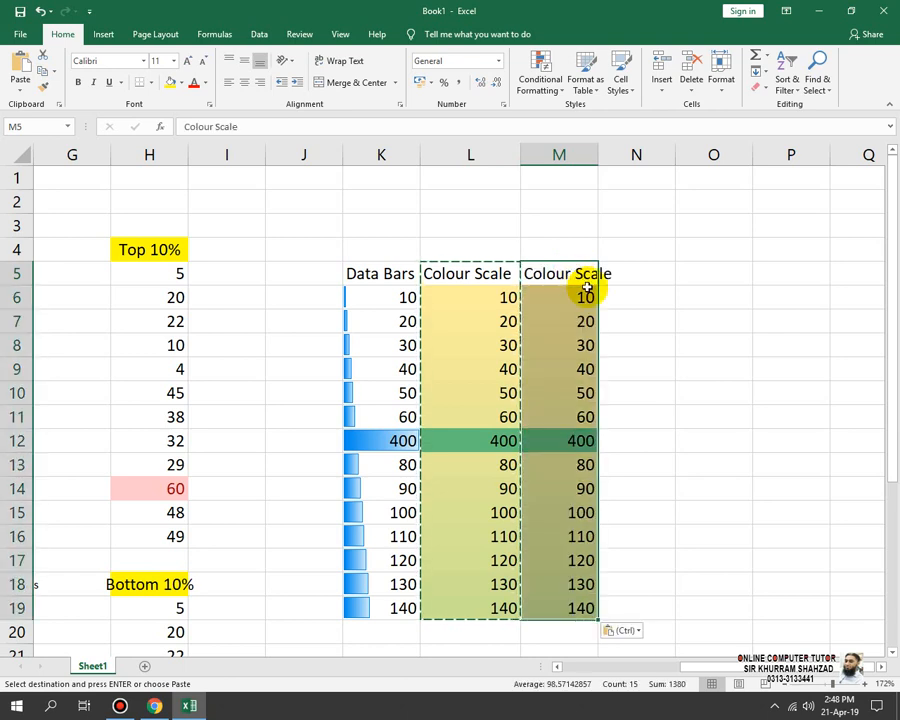
Step: Change the heading of the copied list in M5 to Icon Sets
left_click(572, 252)
left_click(578, 270)
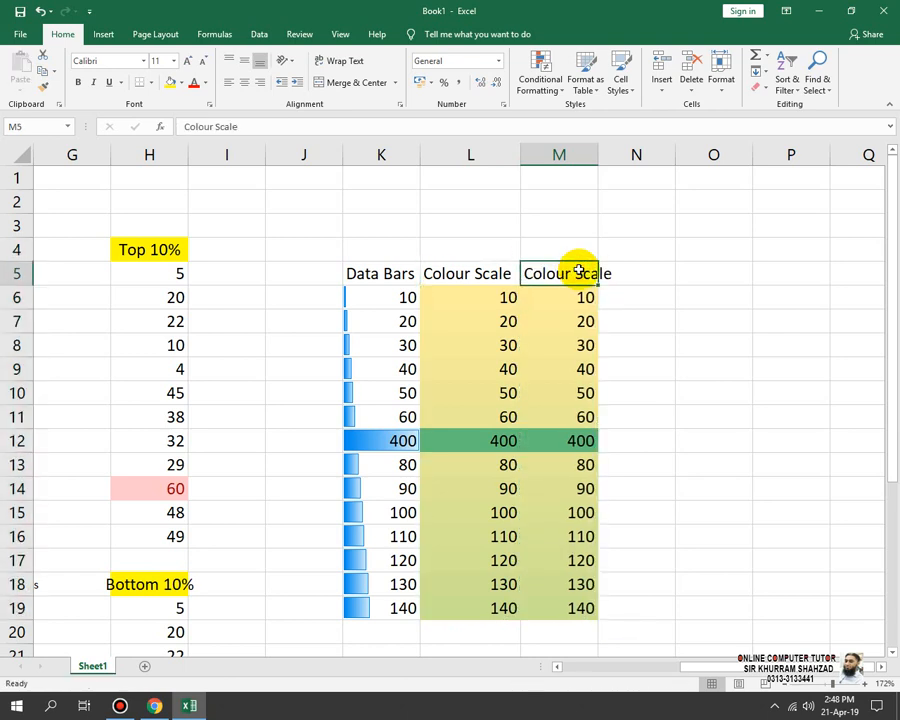
type("Icon Setc")
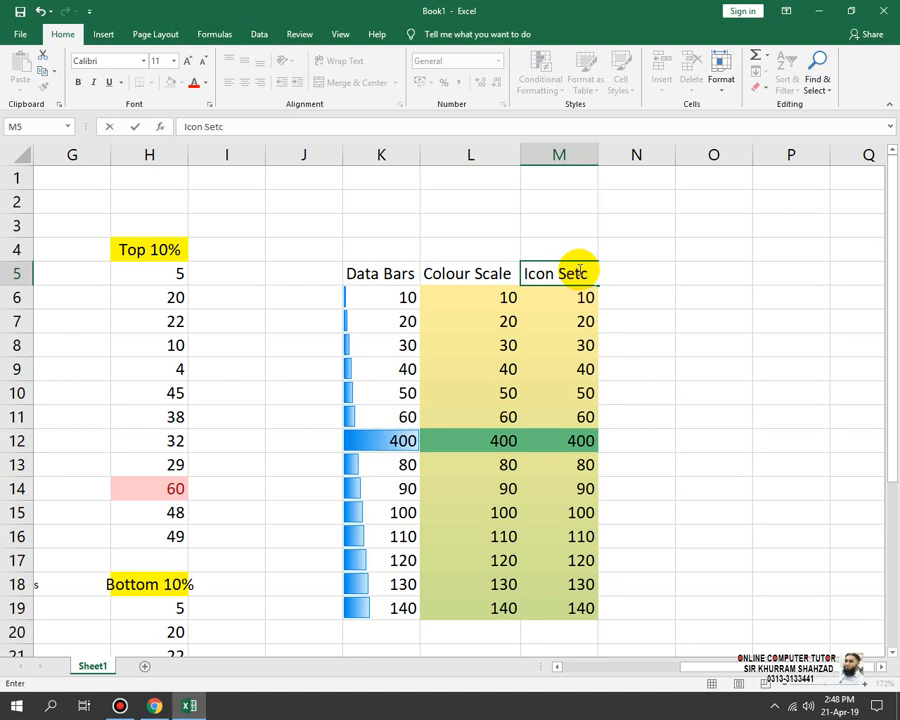
key("Return")
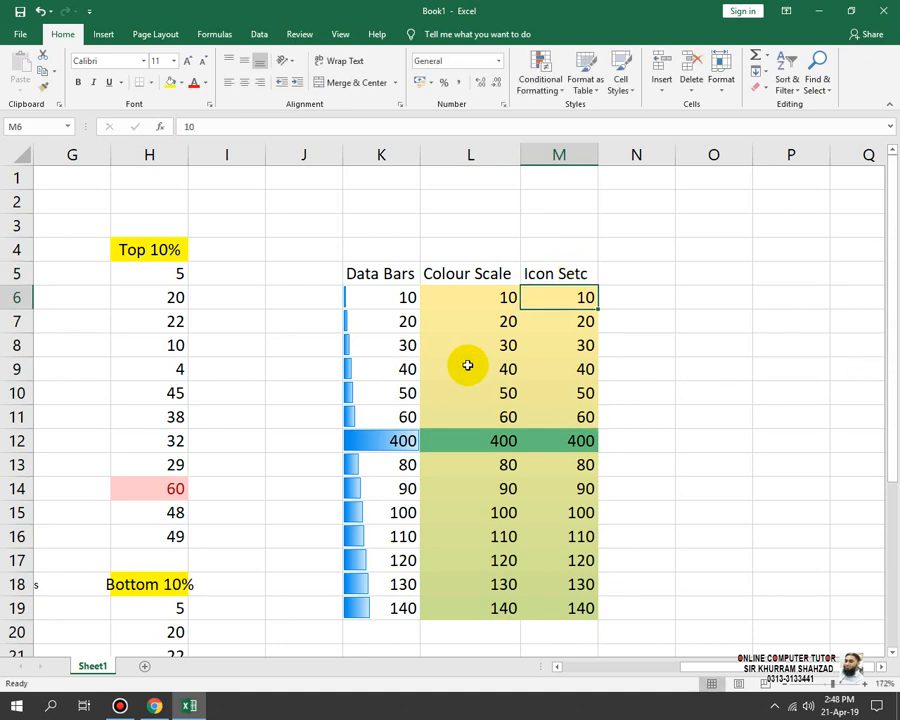
left_click_drag(478, 286, 474, 587)
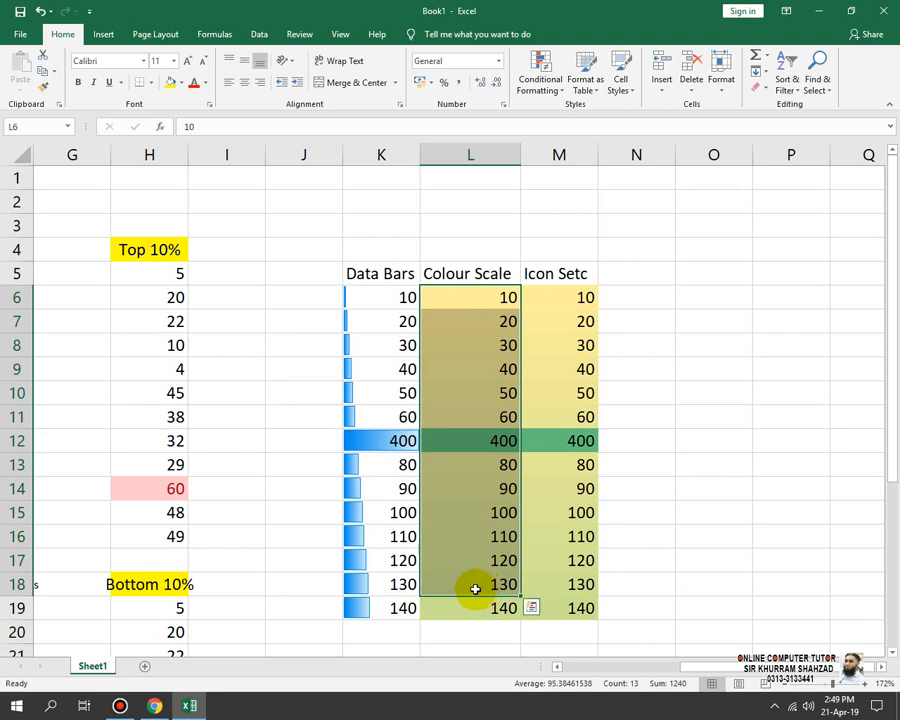
left_click(576, 273)
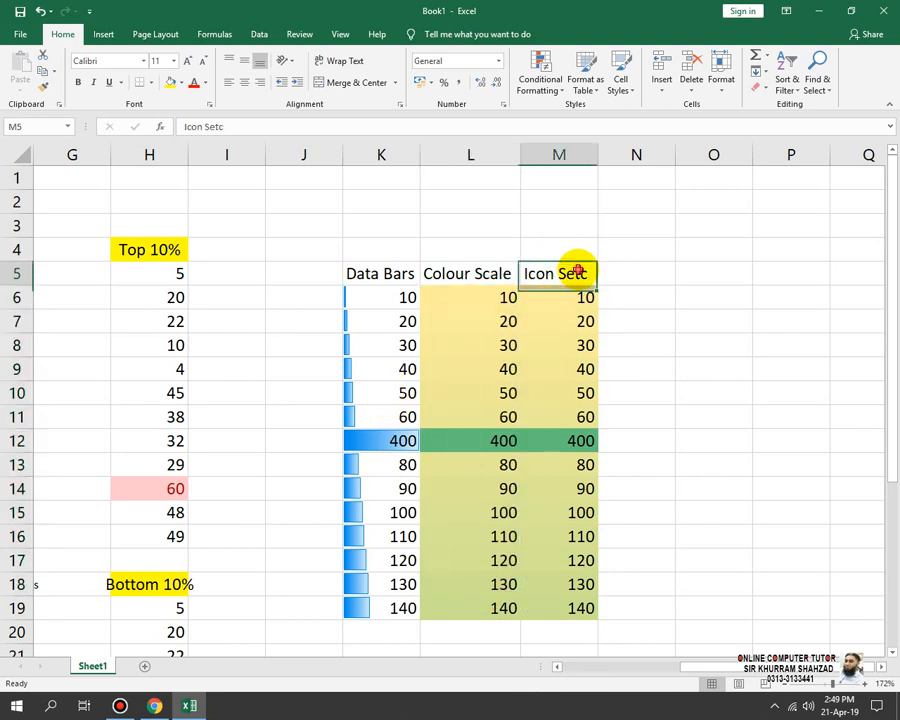
double_click(579, 273)
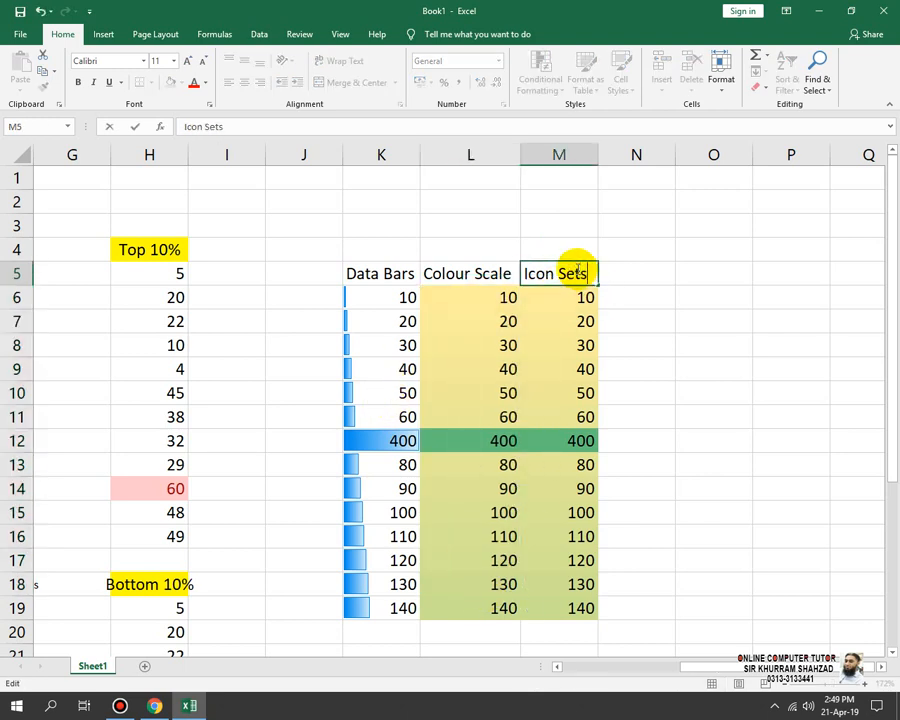
key("Return")
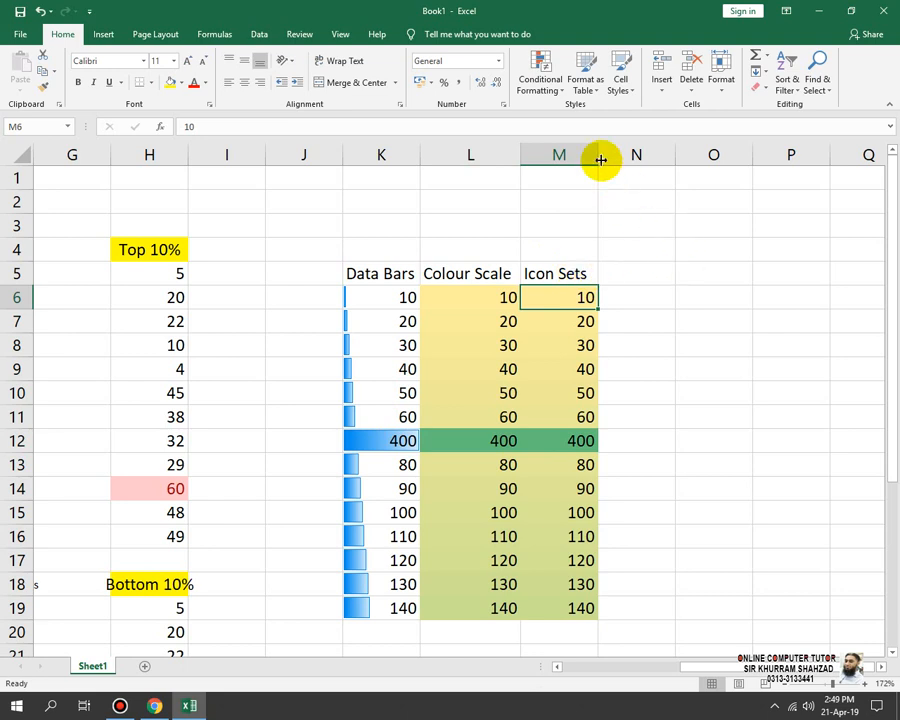
Step: Apply the four-bar ratings icon set to the numbers in M6:M19
left_click(548, 88)
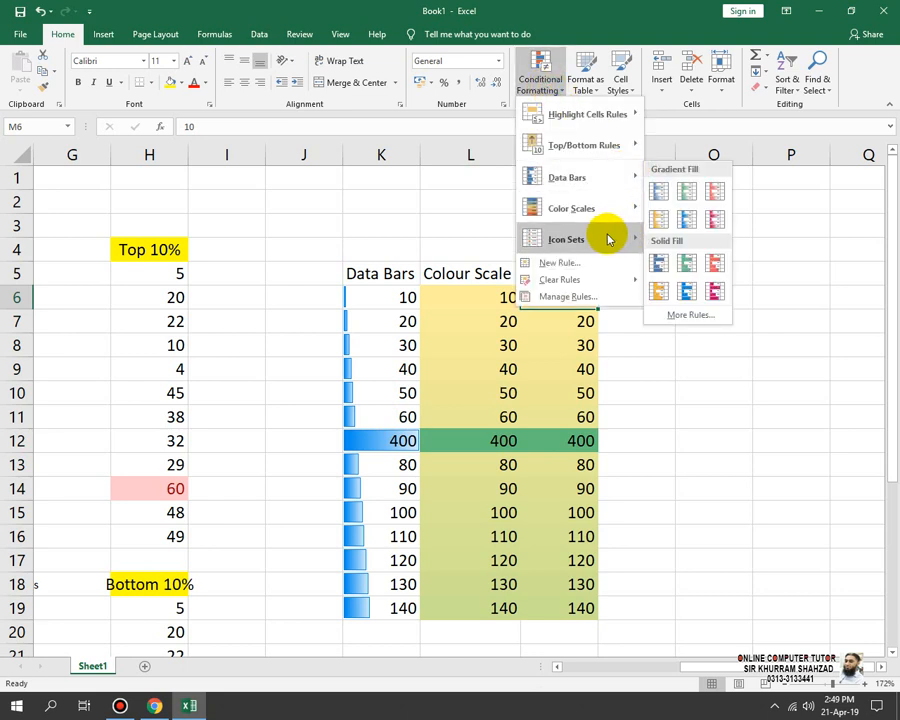
mouse_move(605, 239)
left_click(663, 594)
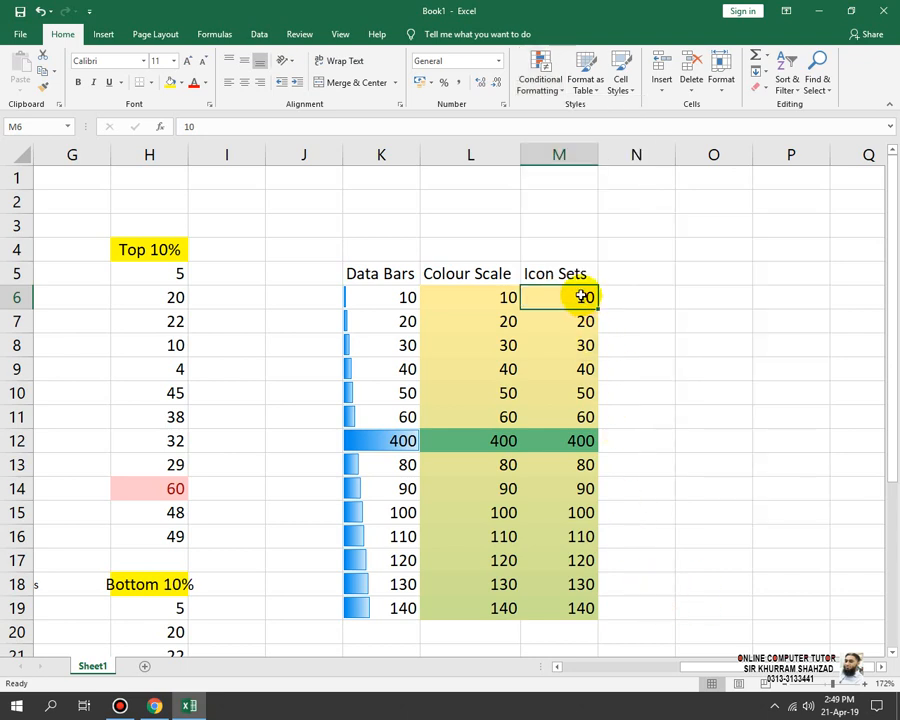
left_click_drag(582, 296, 566, 603)
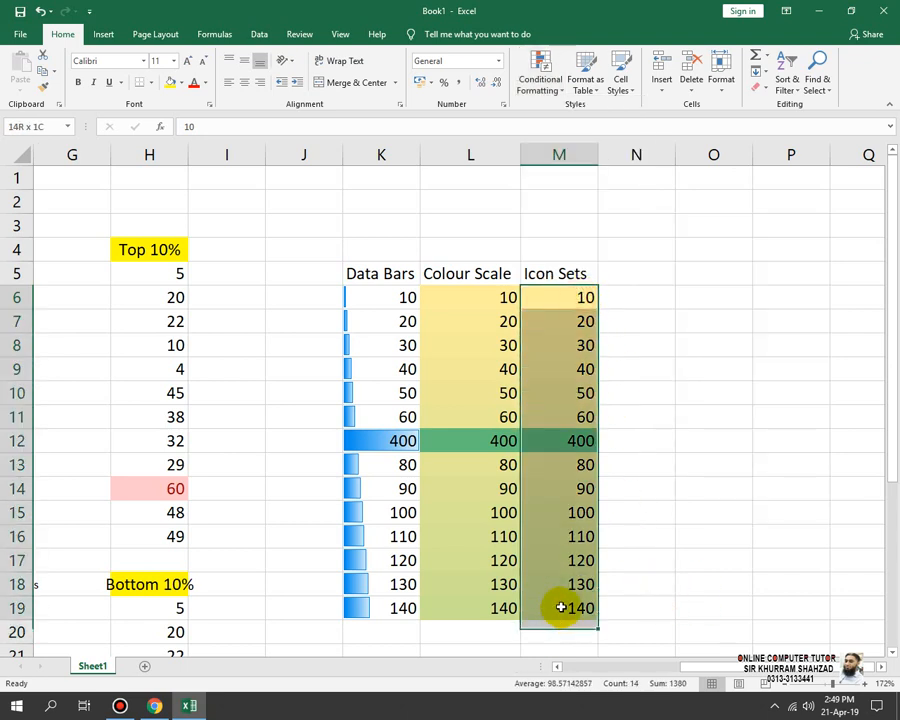
left_click(540, 80)
mouse_move(597, 242)
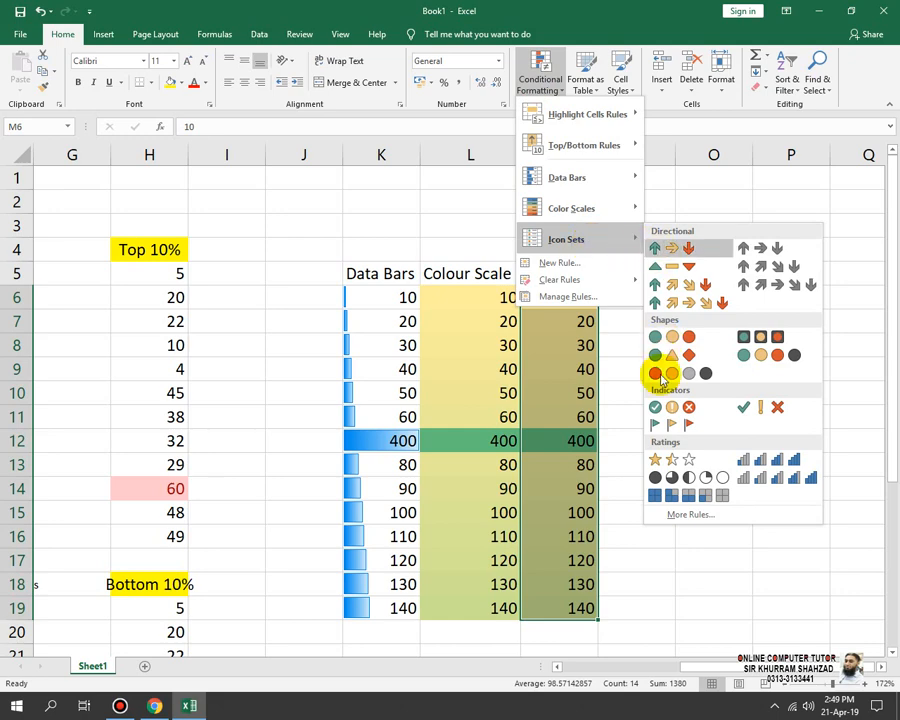
left_click(796, 456)
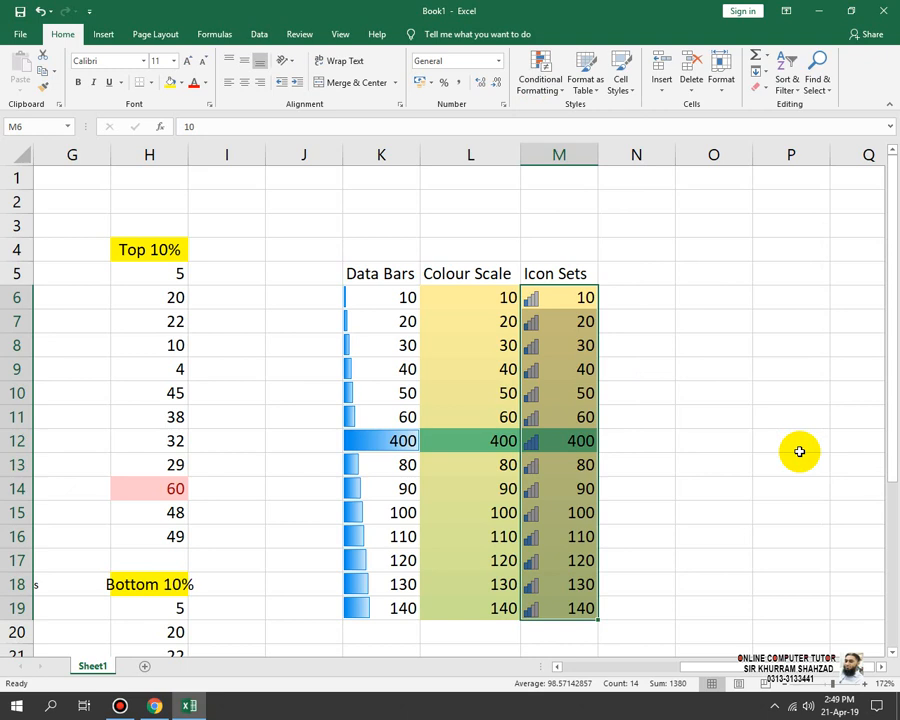
left_click(532, 86)
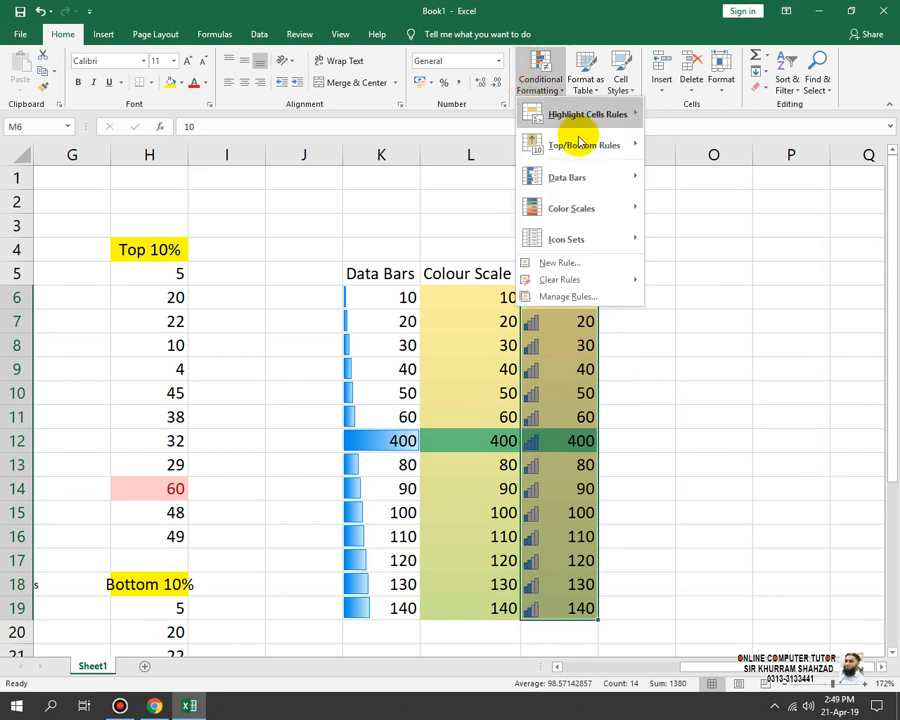
mouse_move(628, 248)
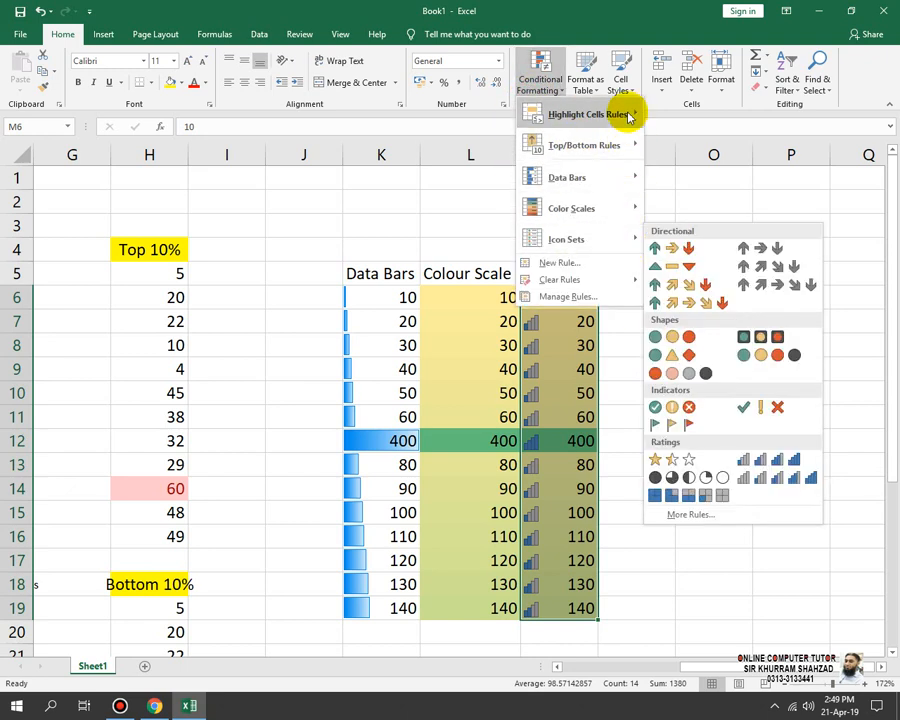
mouse_move(625, 114)
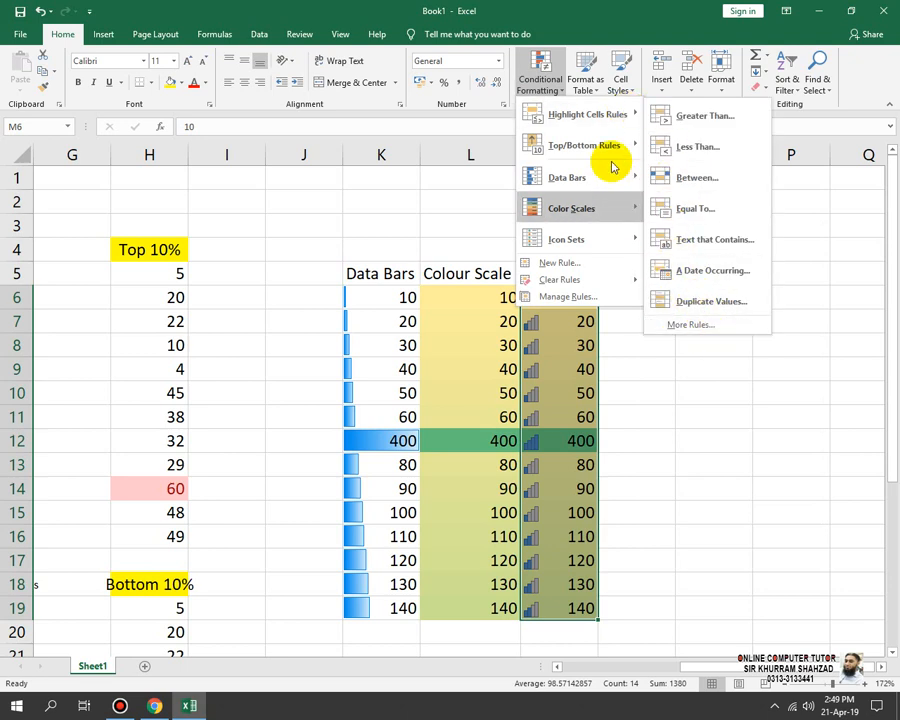
mouse_move(613, 149)
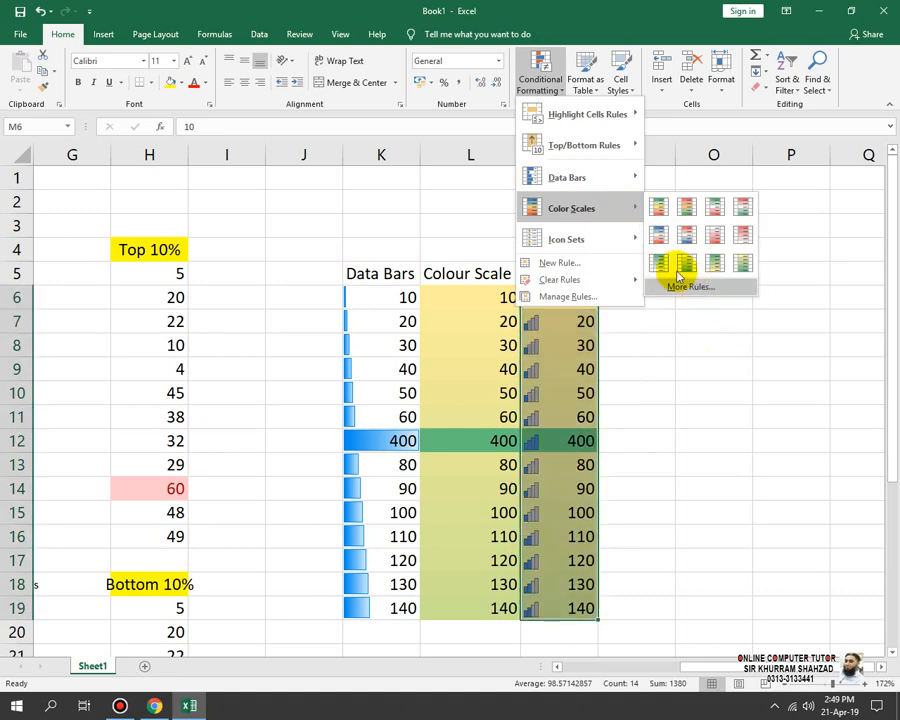
mouse_move(603, 238)
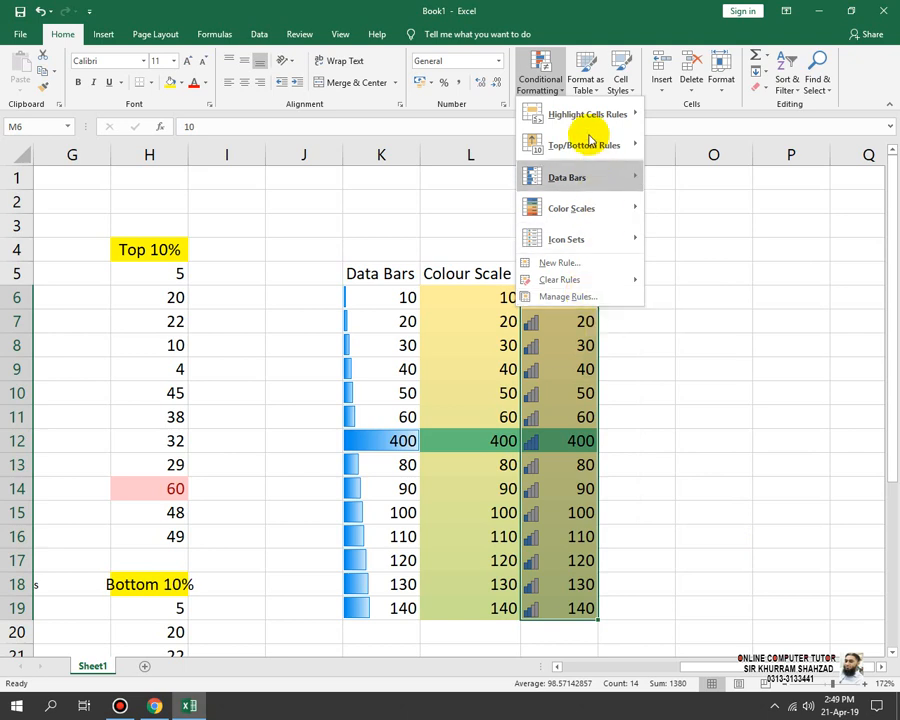
left_click(691, 427)
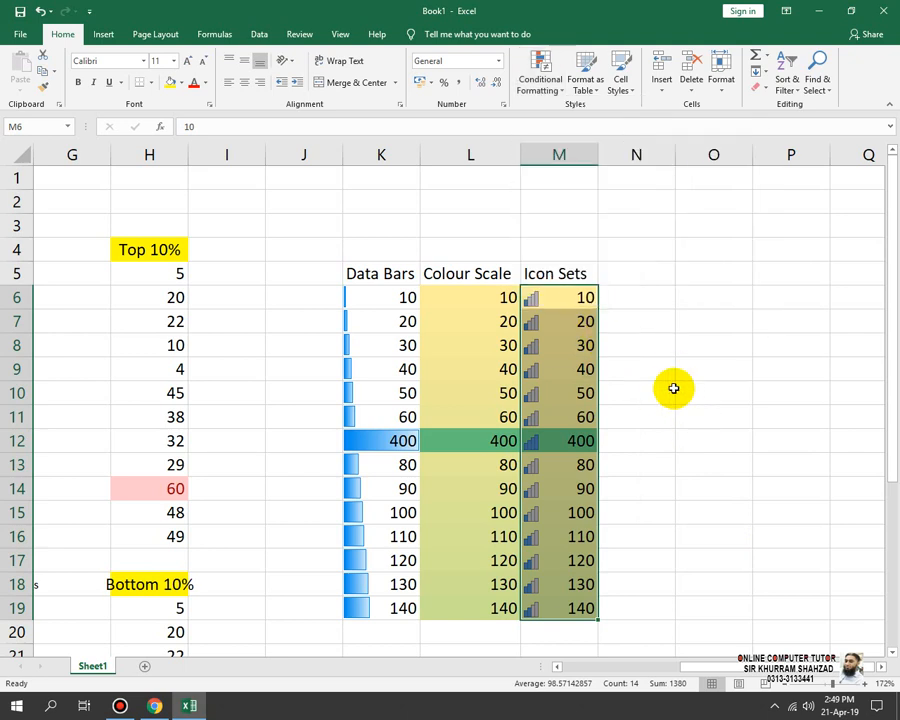